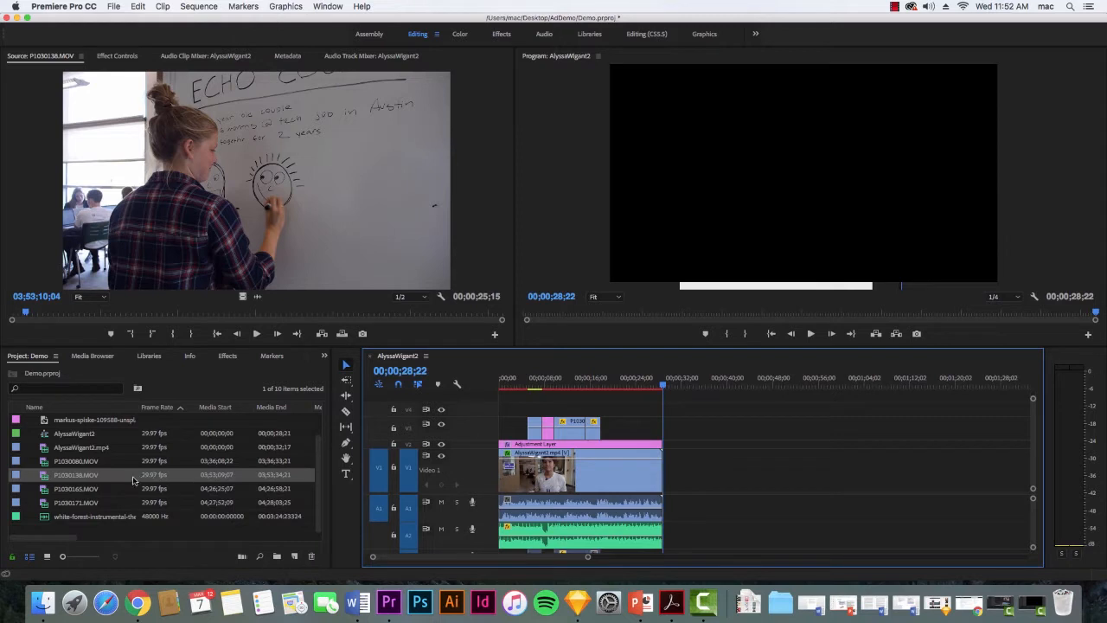
# Place P1030138.MOV on video track V1 a short gap after the interview clip and cue the sequence near its start.
pyautogui.keyDown('super'); pyautogui.click(133, 481); pyautogui.keyUp('super')
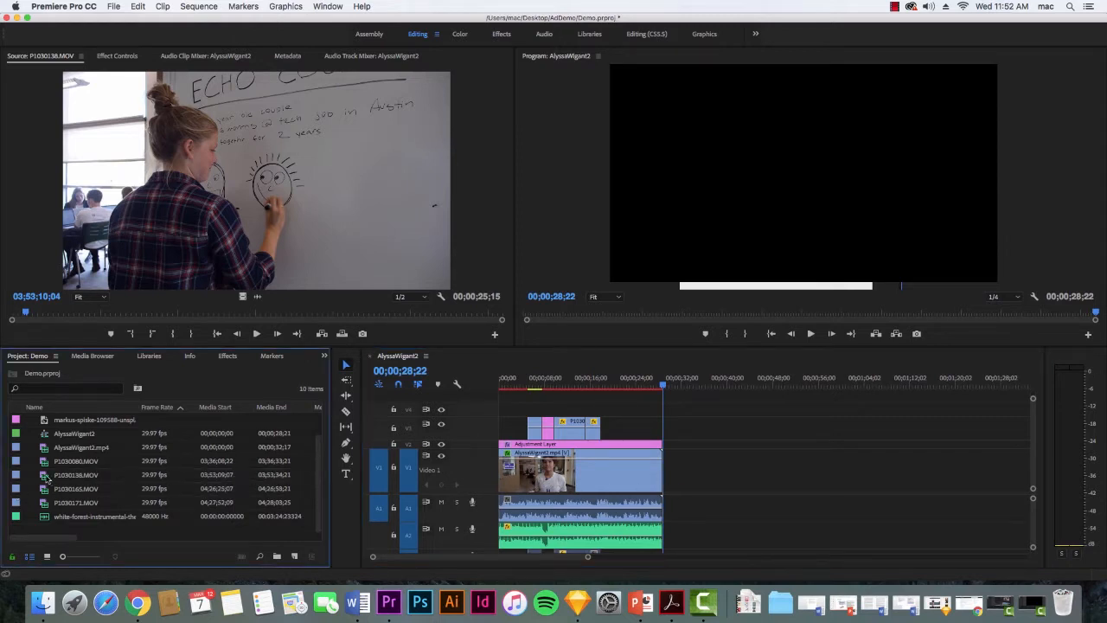
pyautogui.moveTo(48, 478); pyautogui.dragTo(679, 491)
pyautogui.moveTo(662, 384); pyautogui.dragTo(688, 386)
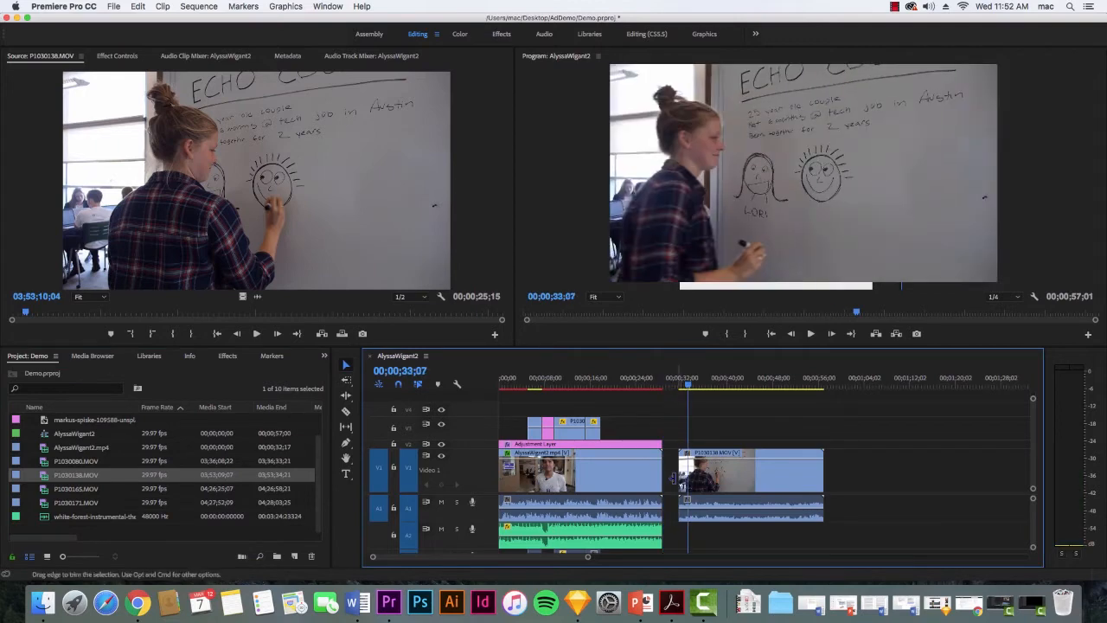
# Try trimming the start and end of the P1030138.MOV clip by its edges in the timeline, and undo both trims.
pyautogui.moveTo(677, 481); pyautogui.dragTo(705, 481)
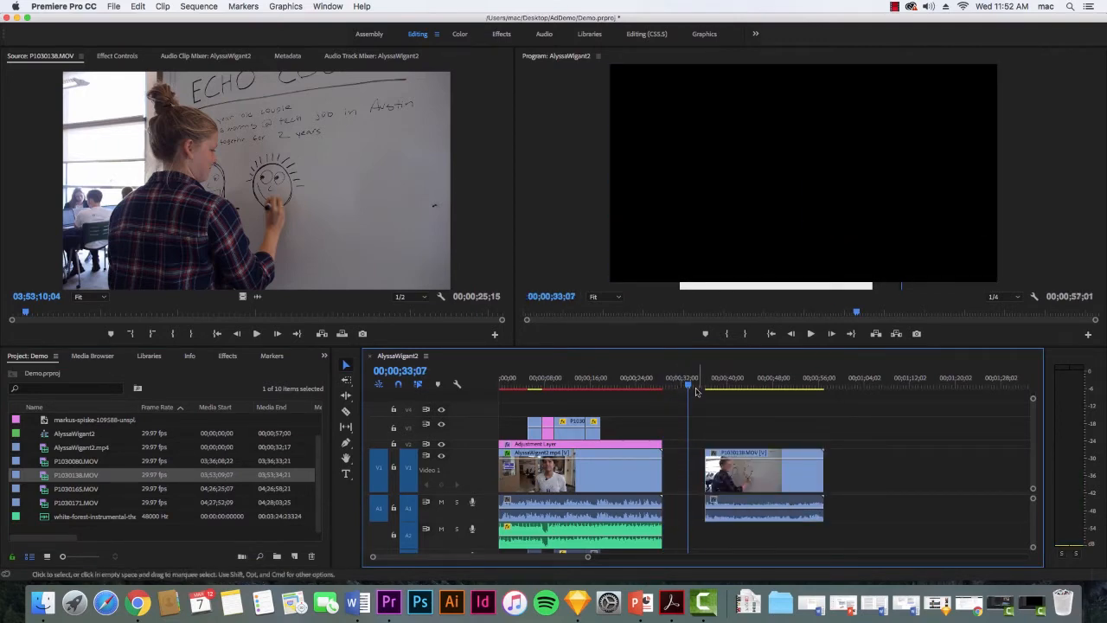
pyautogui.moveTo(697, 392); pyautogui.dragTo(737, 386)
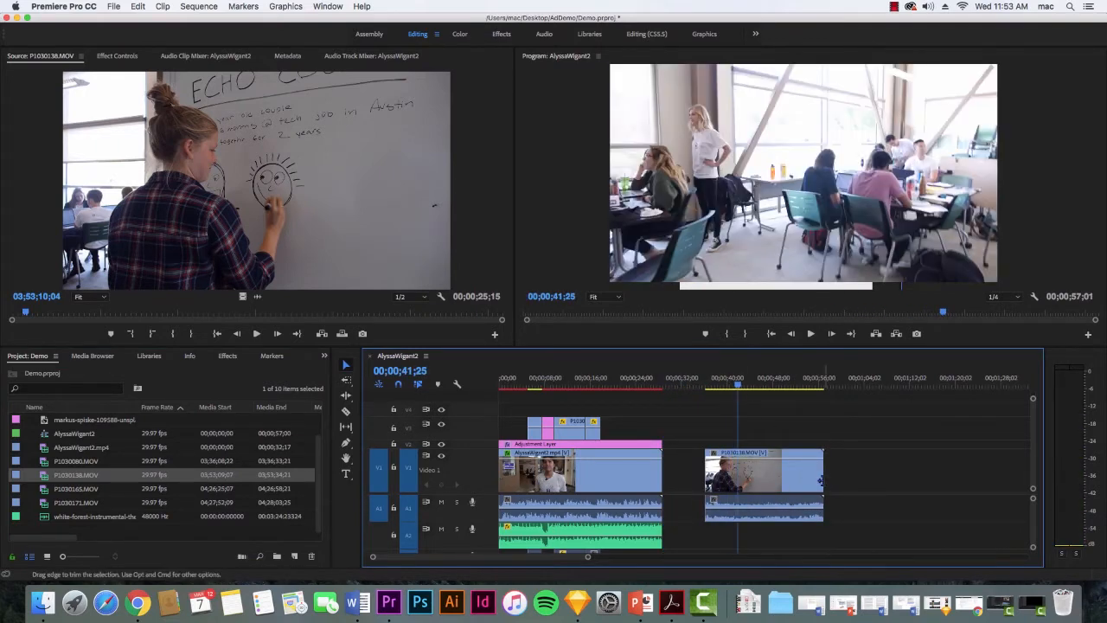
pyautogui.moveTo(820, 481); pyautogui.dragTo(772, 481)
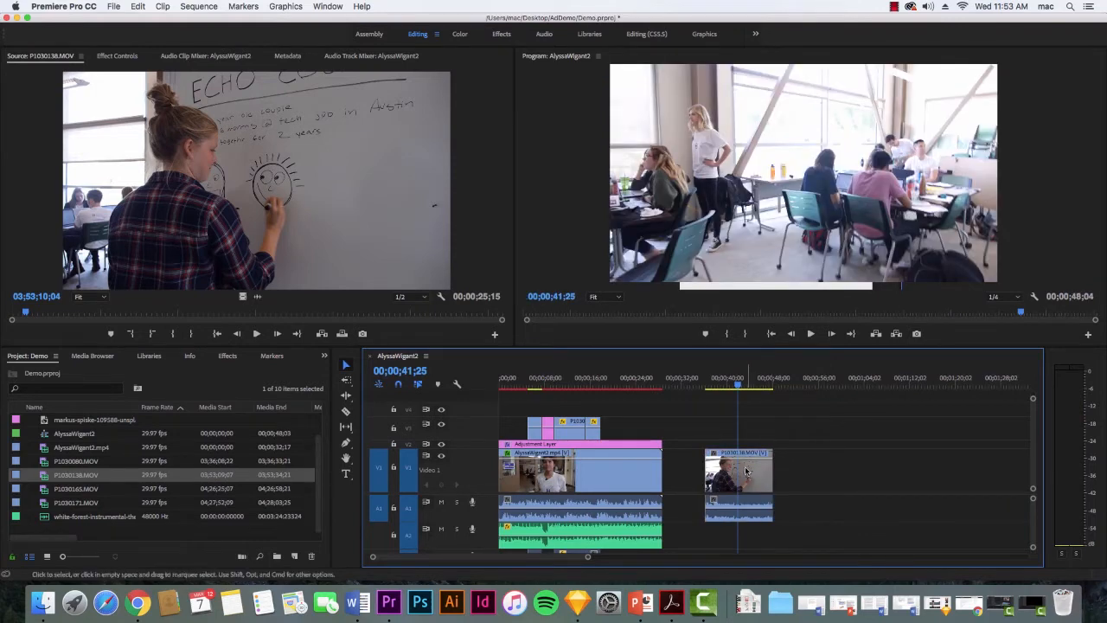
pyautogui.press('super+z')
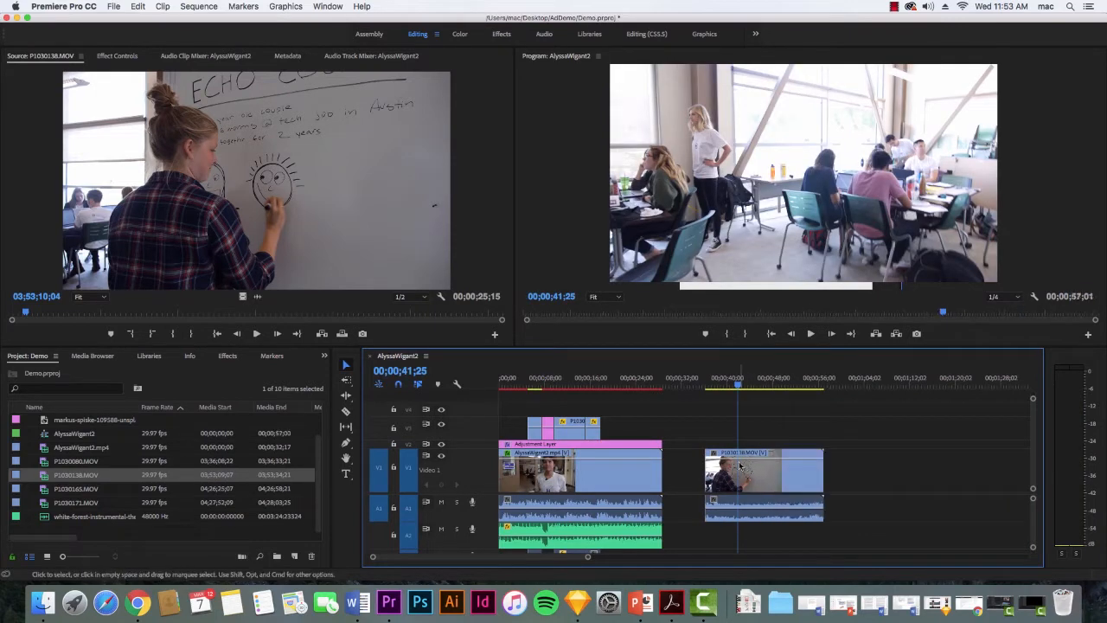
pyautogui.press('super+z')
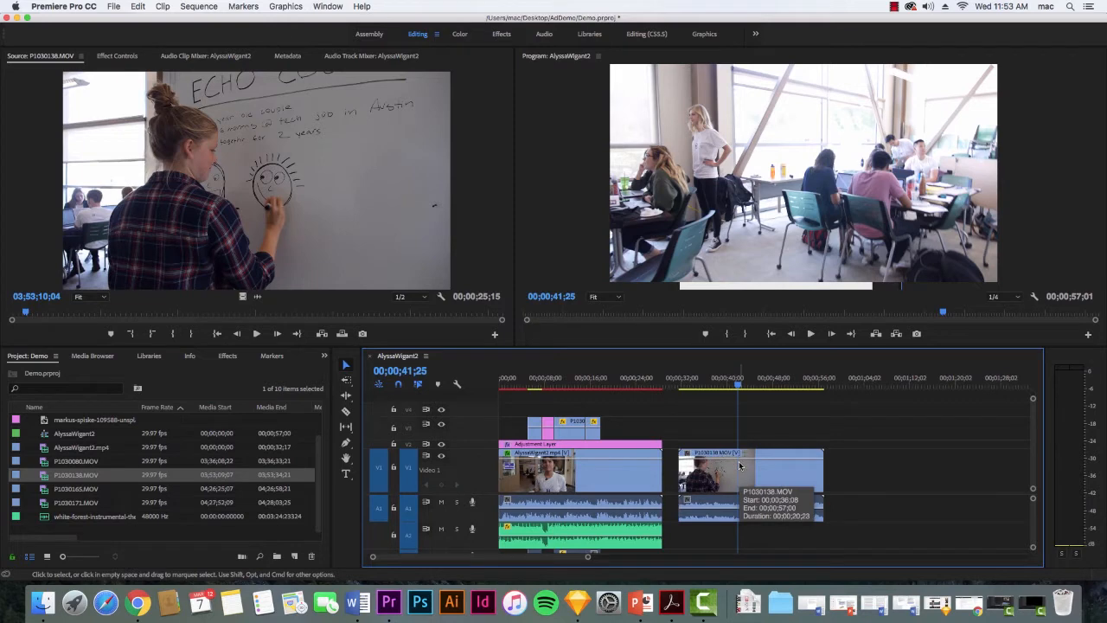
# Try splitting the P1030138.MOV clip at two points with the Razor tool, and undo both cuts and the clip's placement.
pyautogui.press('c')
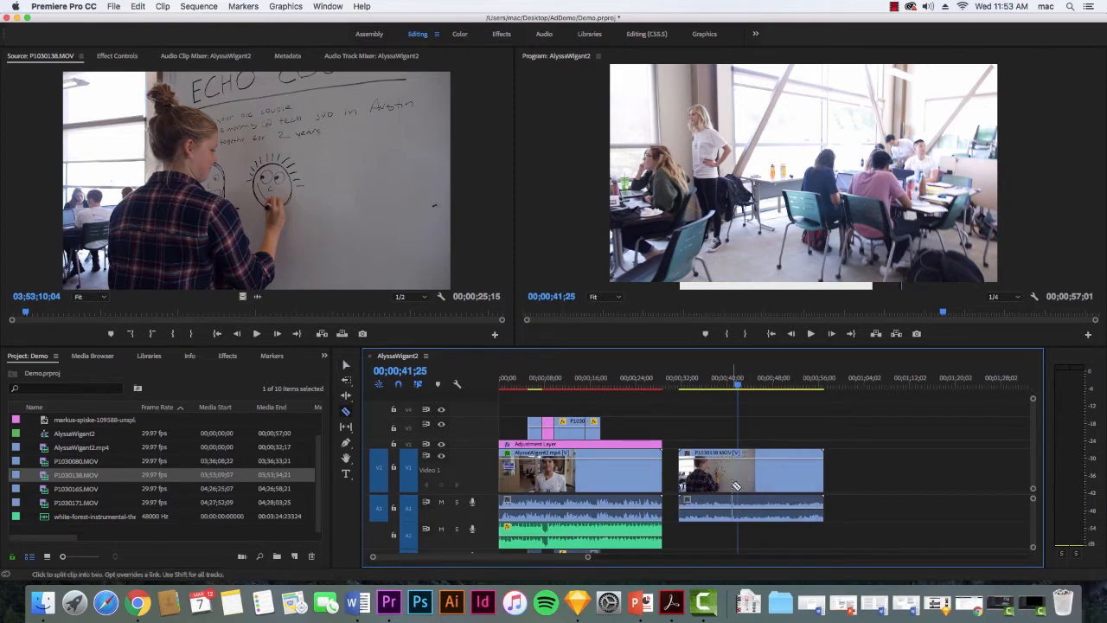
pyautogui.click(727, 485)
pyautogui.click(772, 485)
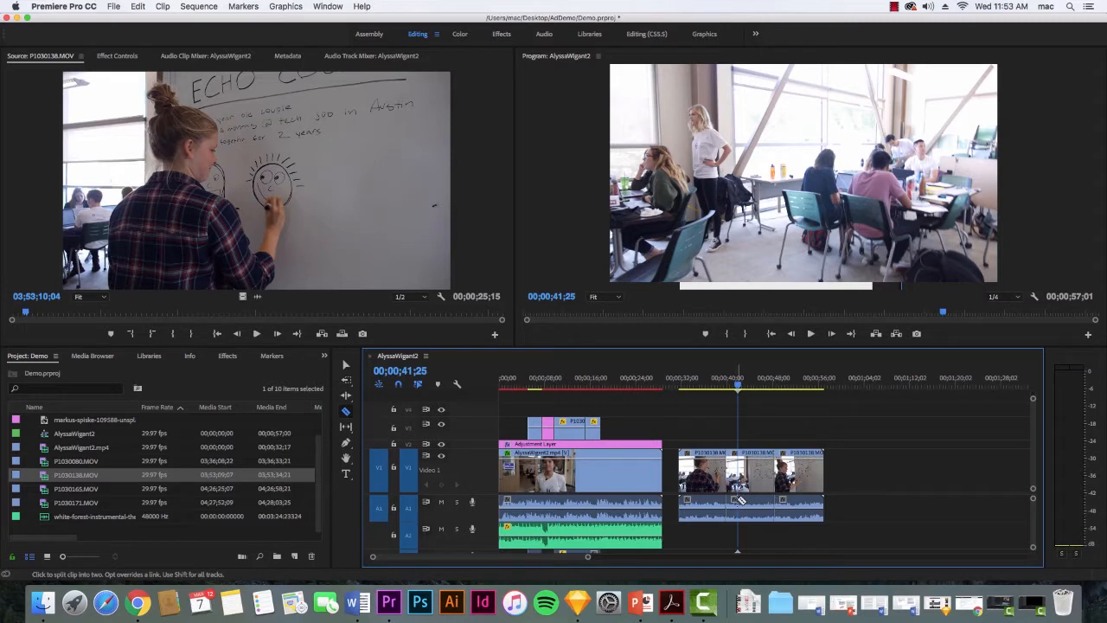
pyautogui.press('super+z')
pyautogui.press('super+z')
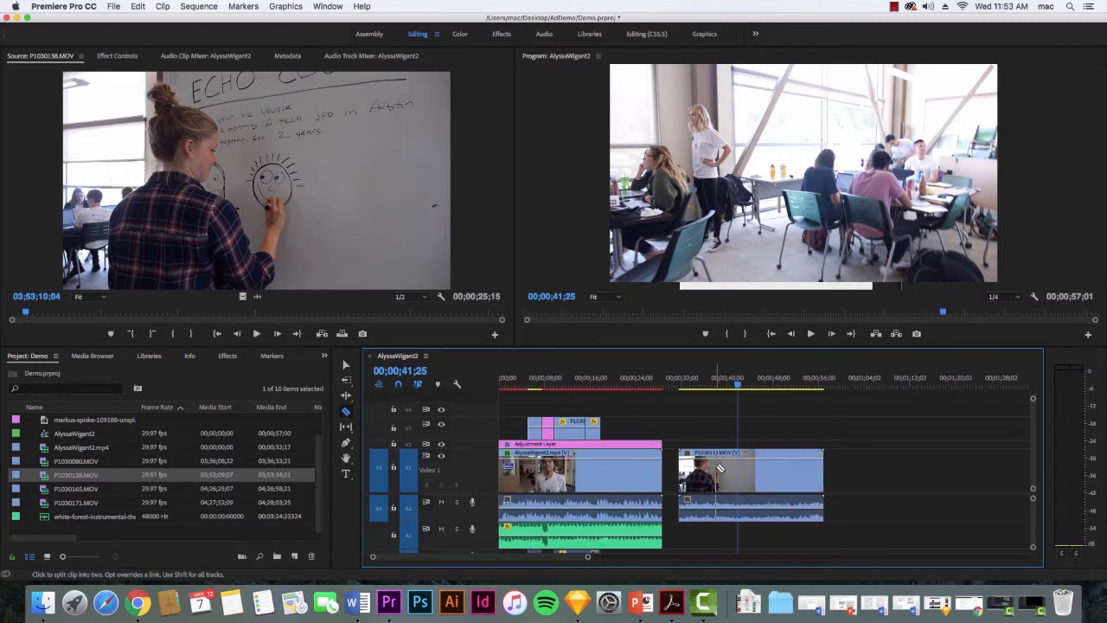
pyautogui.press('super+z')
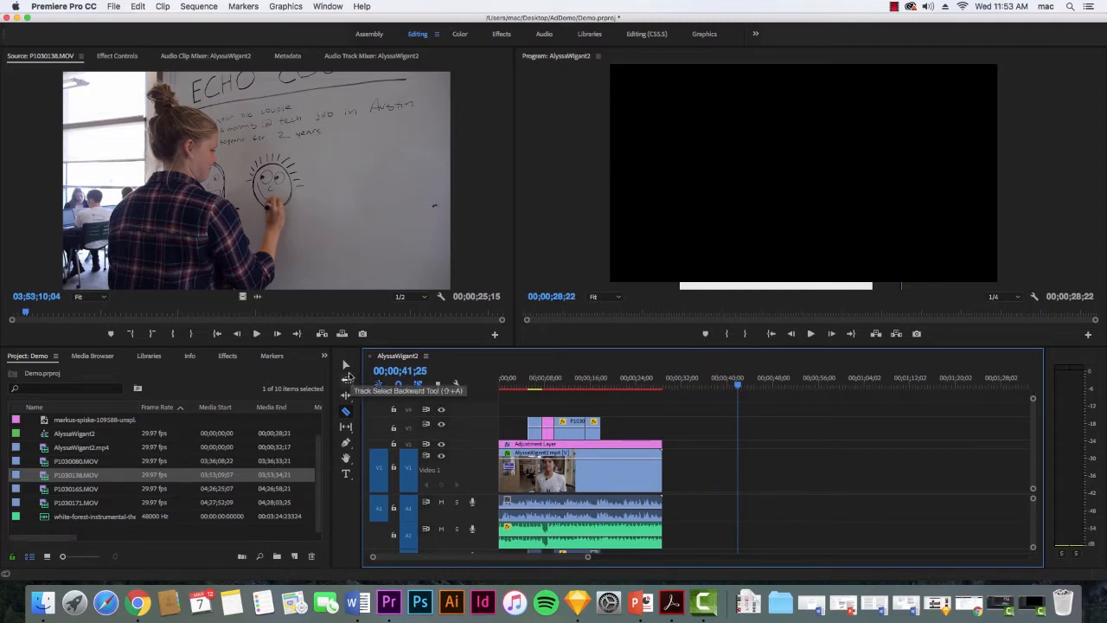
# Open P1030138.MOV in the Source Monitor and mark its in point at 03;53;16;00 and its out point at 03;53;21;05.
pyautogui.press('v')
pyautogui.click(49, 464)
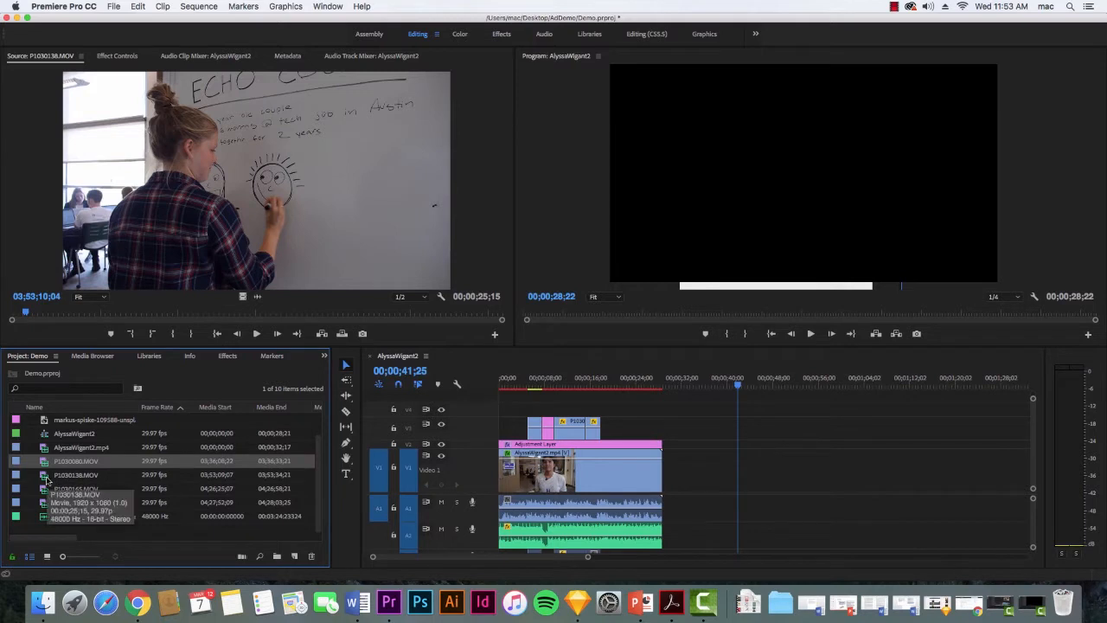
pyautogui.doubleClick(43, 475)
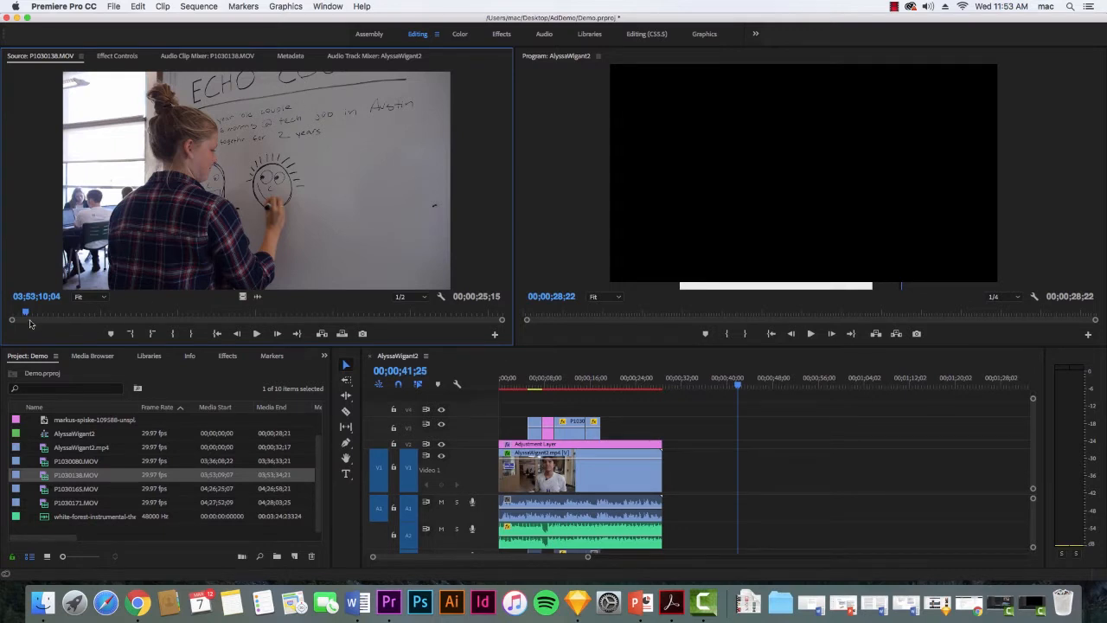
pyautogui.moveTo(28, 314); pyautogui.dragTo(138, 313)
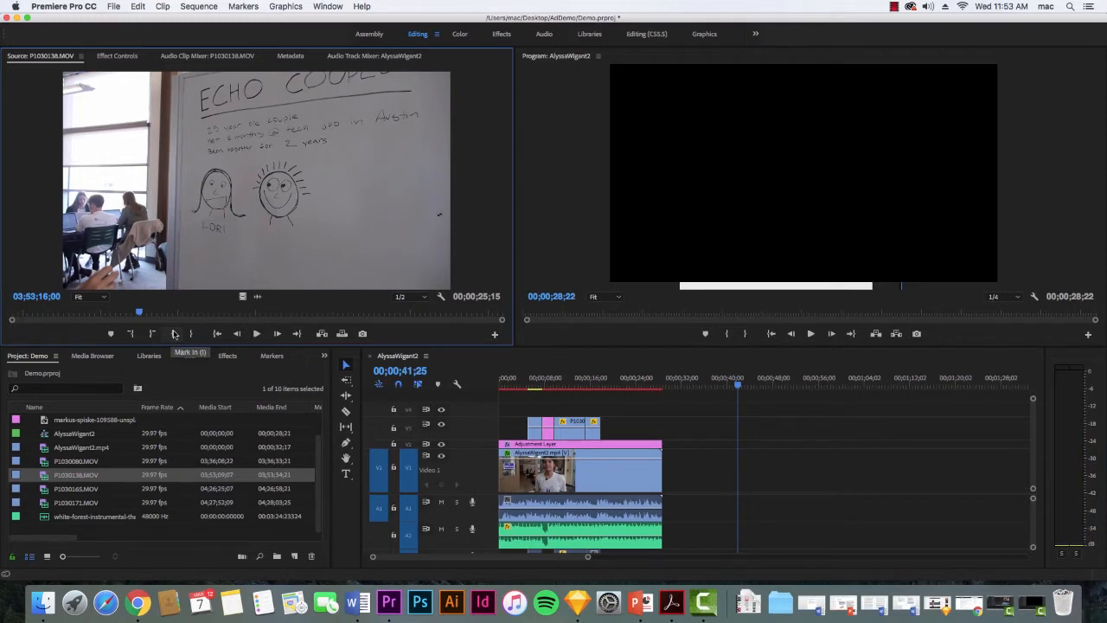
pyautogui.click(173, 334)
pyautogui.moveTo(143, 314); pyautogui.dragTo(242, 315)
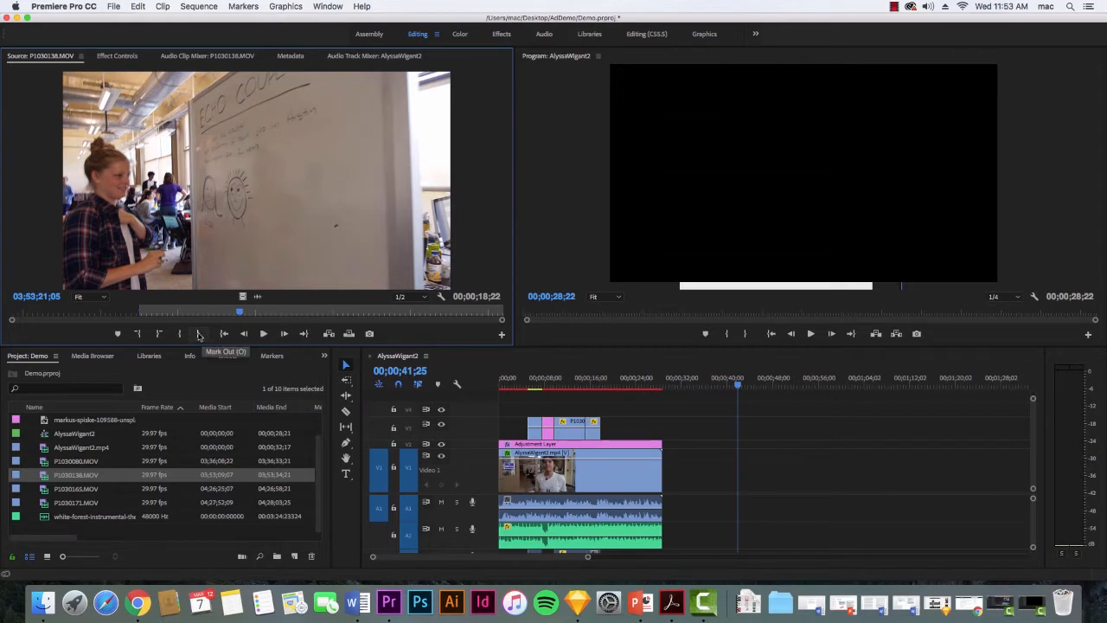
pyautogui.click(199, 334)
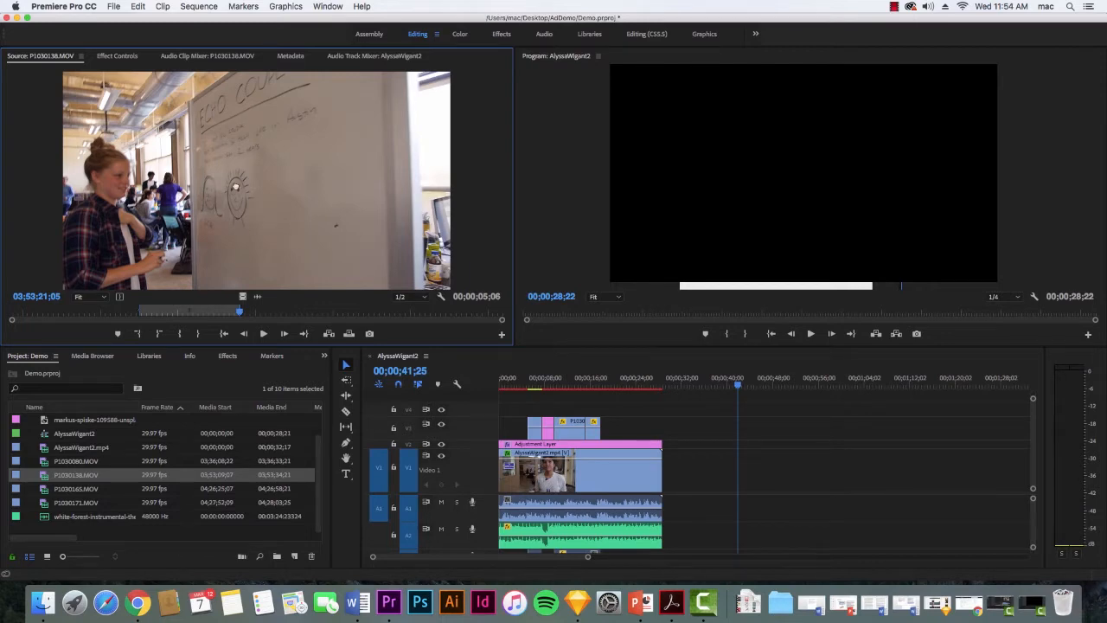
# Add the marked part of P1030138.MOV directly after the interview clip on track V1 and play back the transition.
pyautogui.moveTo(538, 364); pyautogui.dragTo(661, 472)
pyautogui.moveTo(736, 380); pyautogui.dragTo(653, 396)
pyautogui.press('space')
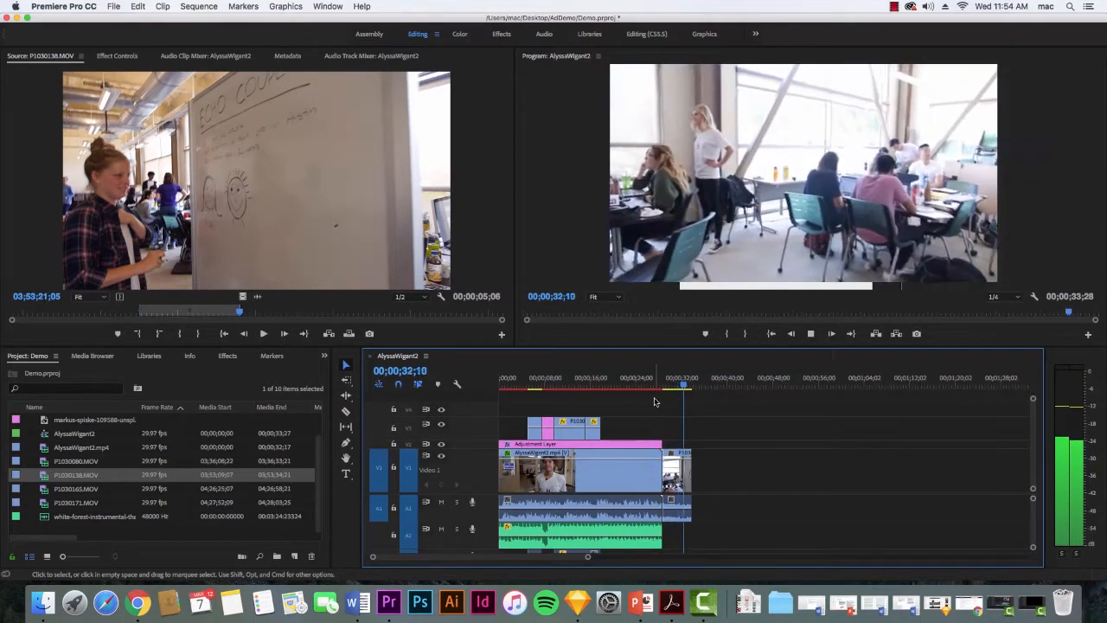
pyautogui.press('space')
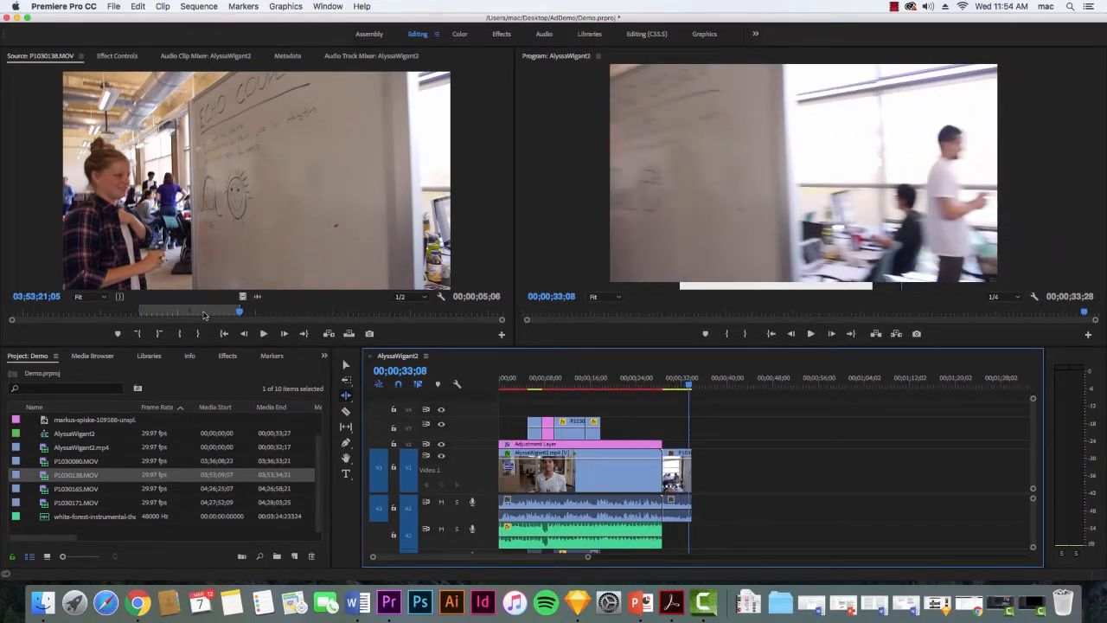
# Shorten the marked range of P1030138.MOV in the Source Monitor to 00;00;03;04 and shift it to a later part of the footage.
pyautogui.click(207, 277)
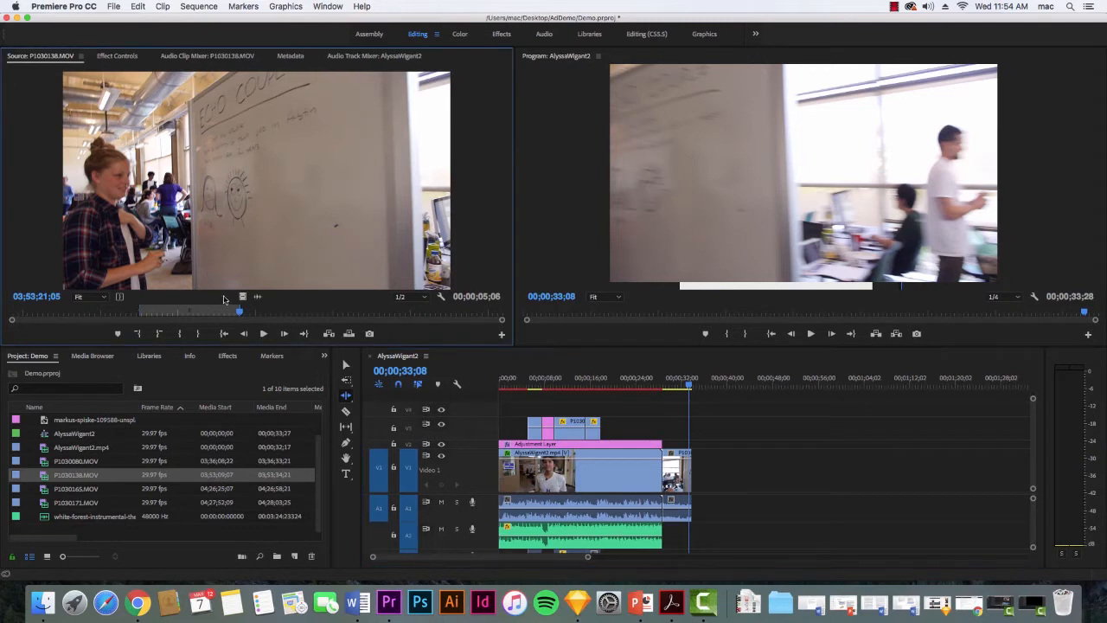
pyautogui.moveTo(241, 314); pyautogui.dragTo(228, 313)
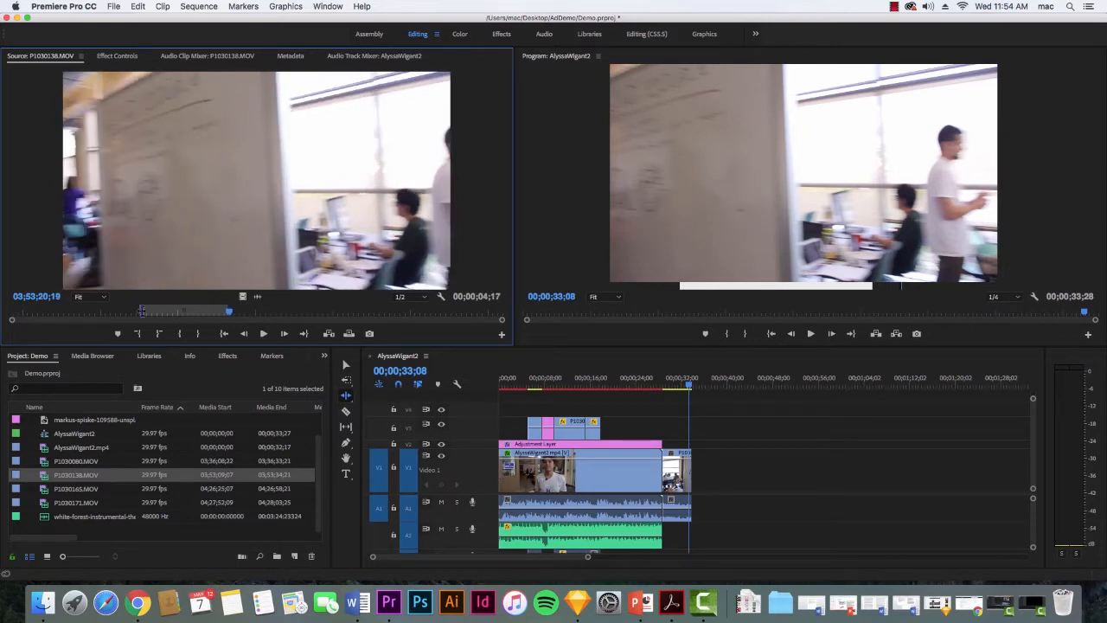
pyautogui.moveTo(140, 309); pyautogui.dragTo(252, 311)
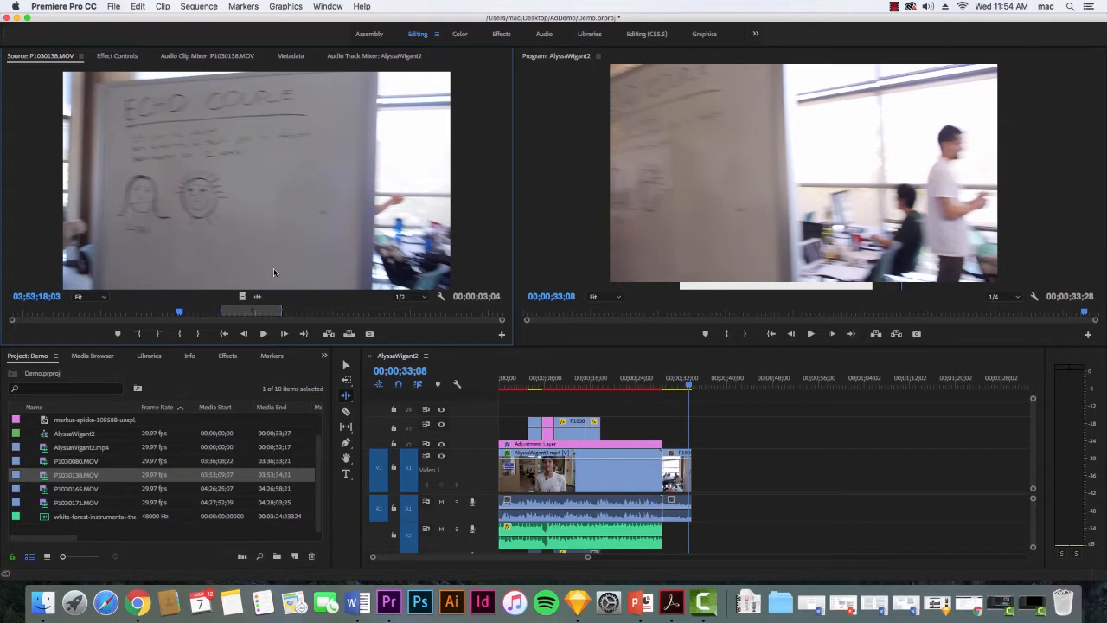
# Try adding the newly marked range to the end of the timeline, and remove that extra clip.
pyautogui.moveTo(675, 388)
pyautogui.mouseDown()
pyautogui.moveTo(659, 392)
pyautogui.moveTo(689, 390)
pyautogui.moveTo(664, 398)
pyautogui.mouseUp()
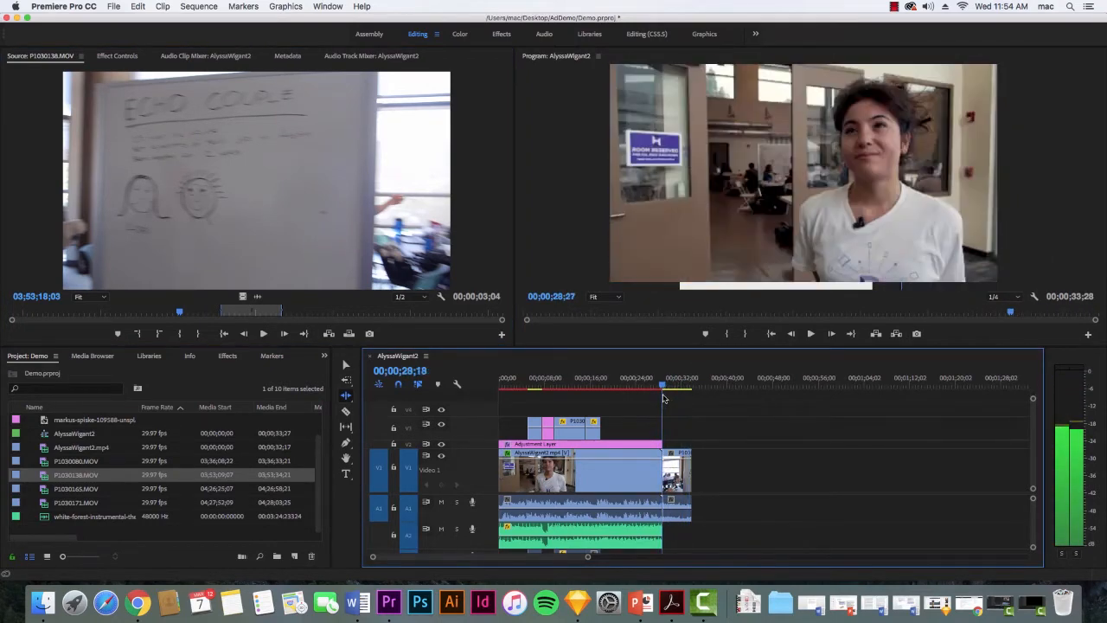
pyautogui.moveTo(264, 264); pyautogui.dragTo(674, 474)
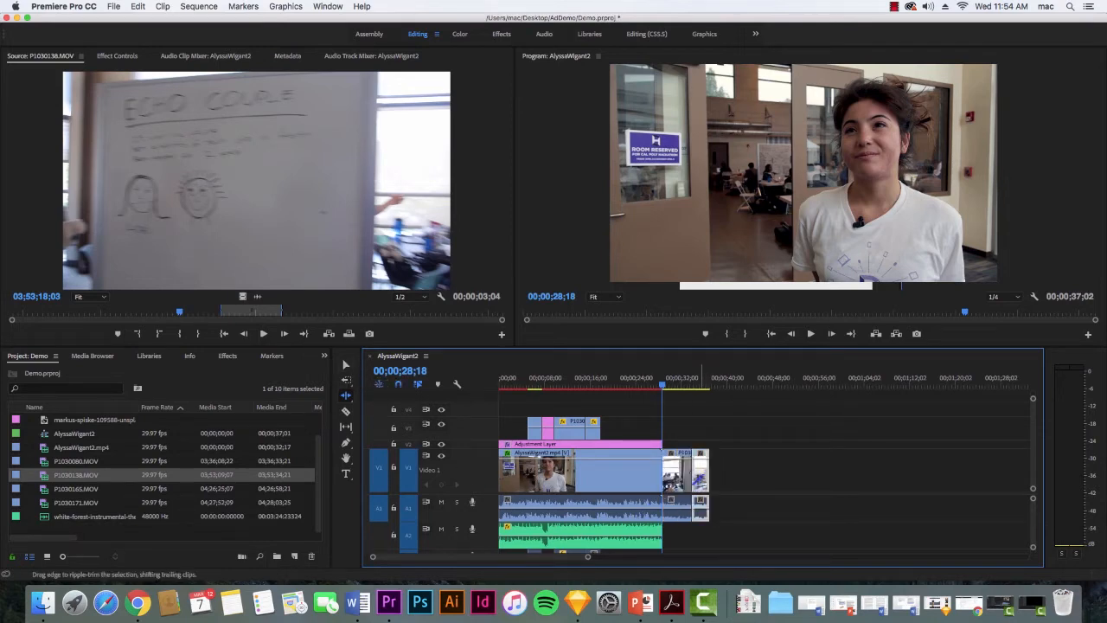
pyautogui.moveTo(707, 480); pyautogui.dragTo(689, 481)
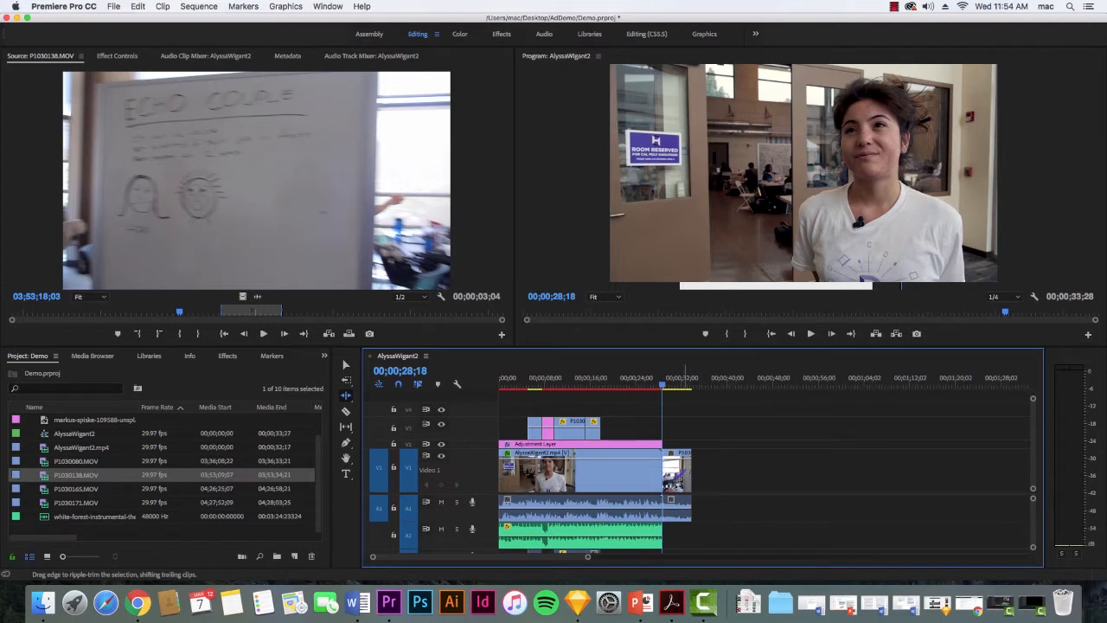
# Open the timeline's P1030138.MOV clip in the Source Monitor, extend it to 00;00;06;08 and slide its in-to-out range slightly later.
pyautogui.click(343, 367)
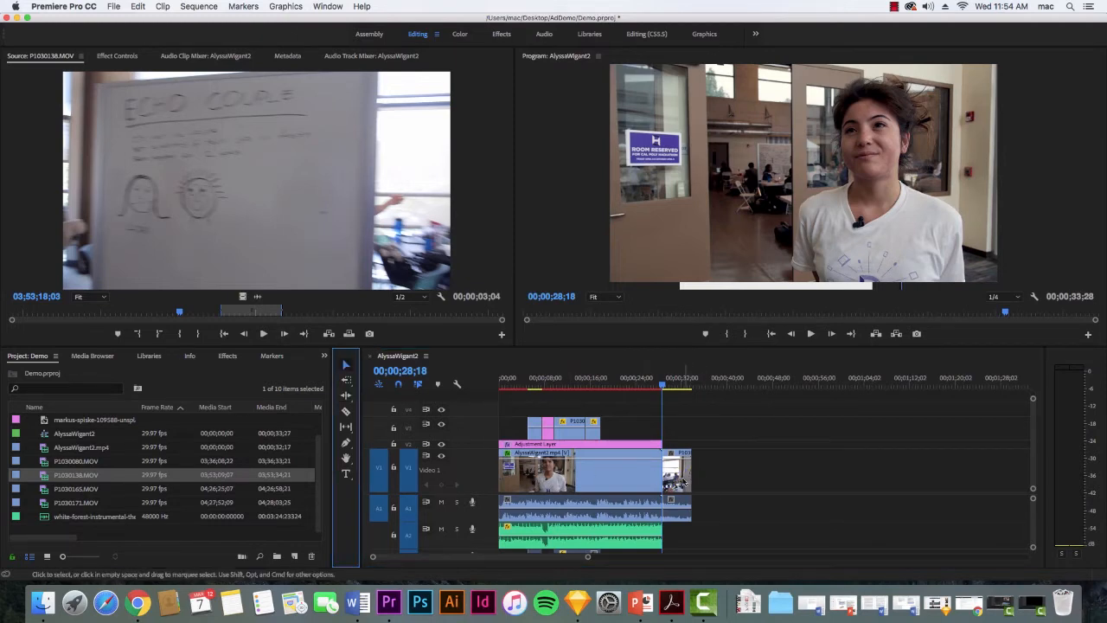
pyautogui.doubleClick(679, 482)
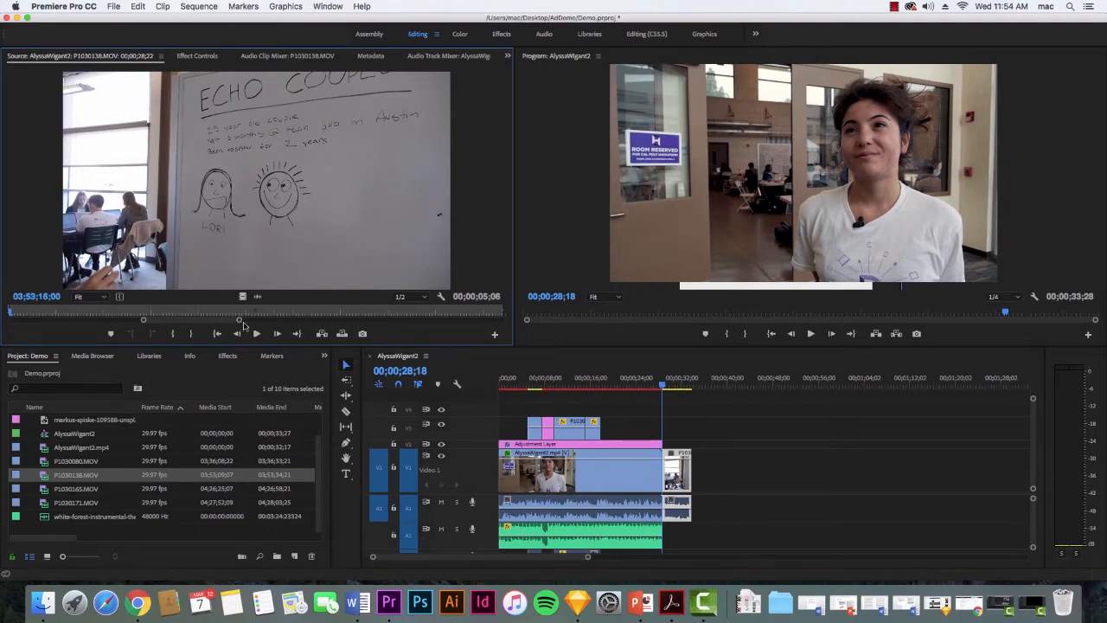
pyautogui.moveTo(240, 321)
pyautogui.mouseDown()
pyautogui.moveTo(279, 319)
pyautogui.moveTo(131, 320)
pyautogui.moveTo(353, 321)
pyautogui.moveTo(367, 311)
pyautogui.mouseUp()
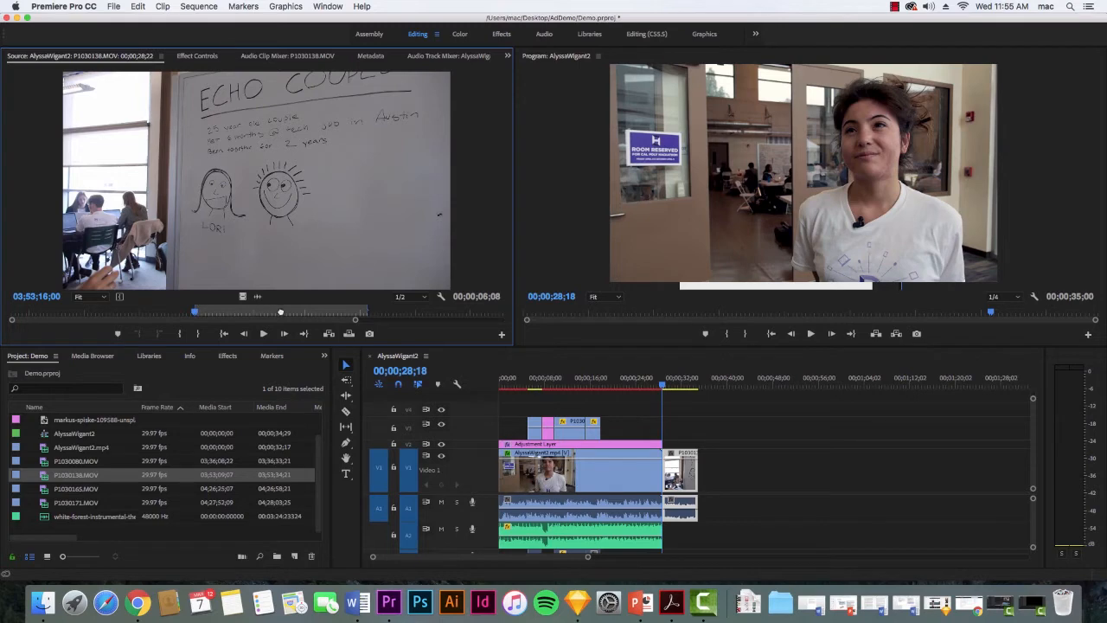
pyautogui.moveTo(281, 312); pyautogui.dragTo(309, 313)
pyautogui.moveTo(311, 312)
pyautogui.mouseDown()
pyautogui.moveTo(262, 313)
pyautogui.moveTo(295, 313)
pyautogui.mouseUp()
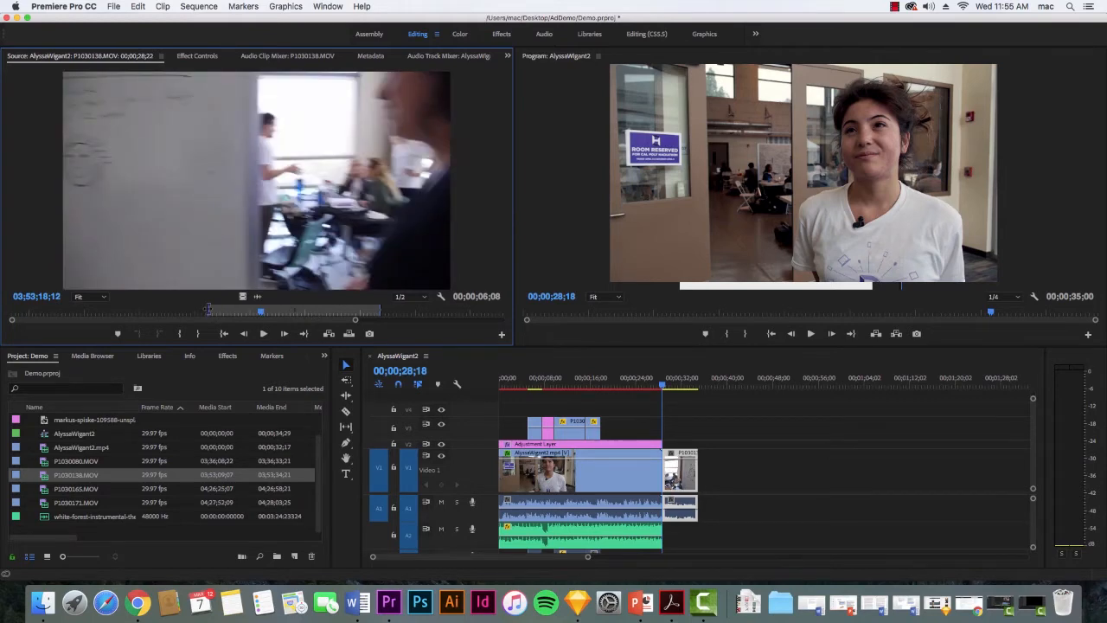
pyautogui.click(207, 309)
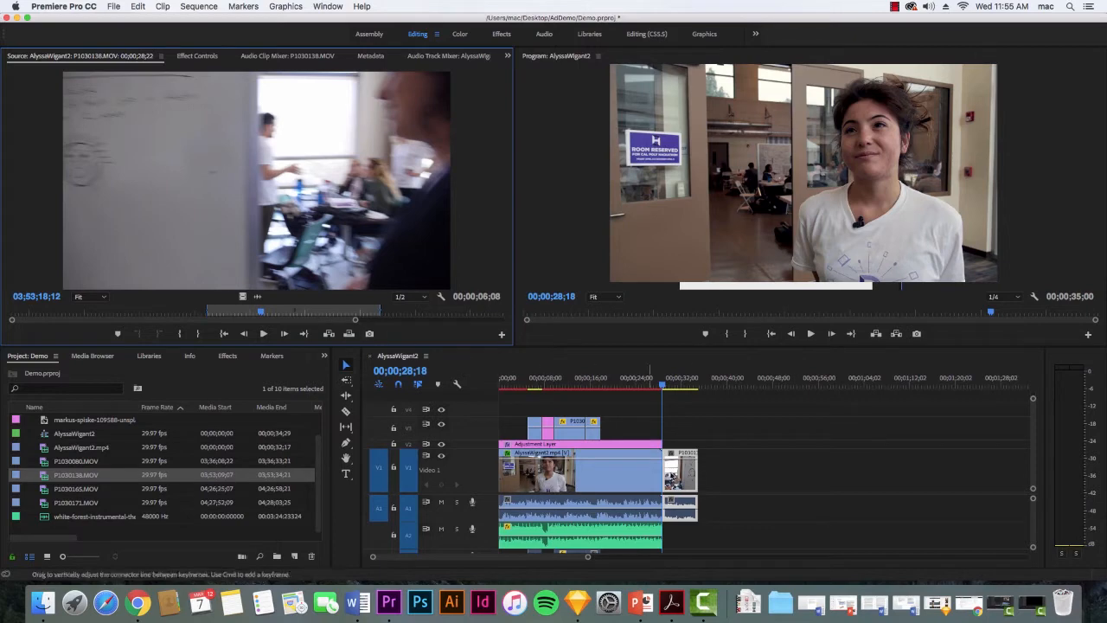
# Extend the start of the P1030138.MOV timeline clip for a 00;00;06;20 duration and place it directly after the interview clip.
pyautogui.moveTo(683, 476); pyautogui.dragTo(706, 475)
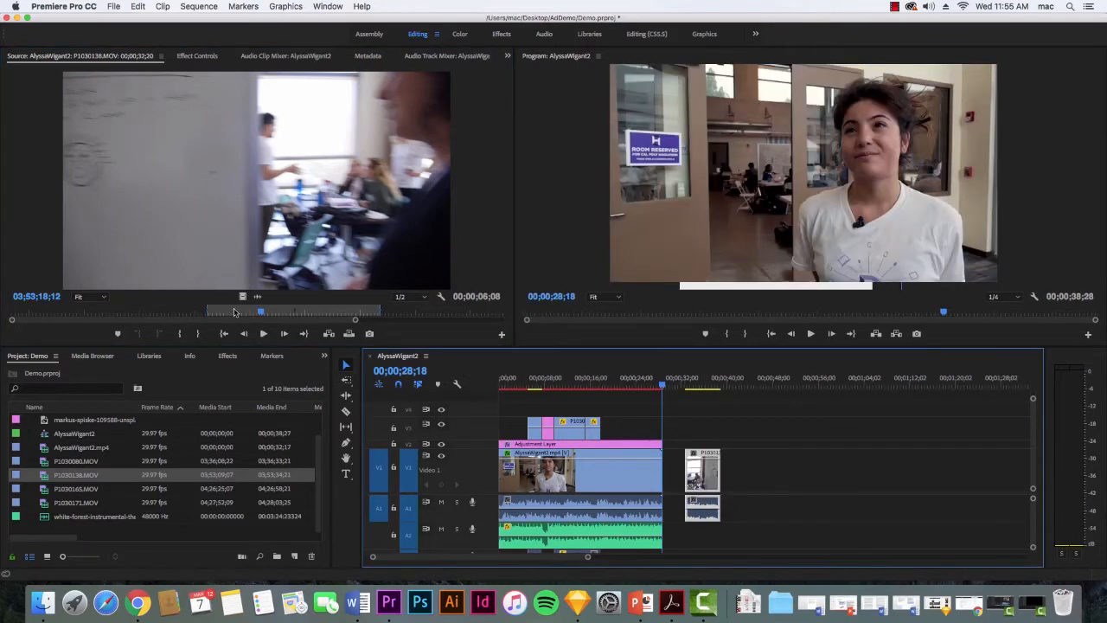
pyautogui.moveTo(207, 311); pyautogui.dragTo(196, 311)
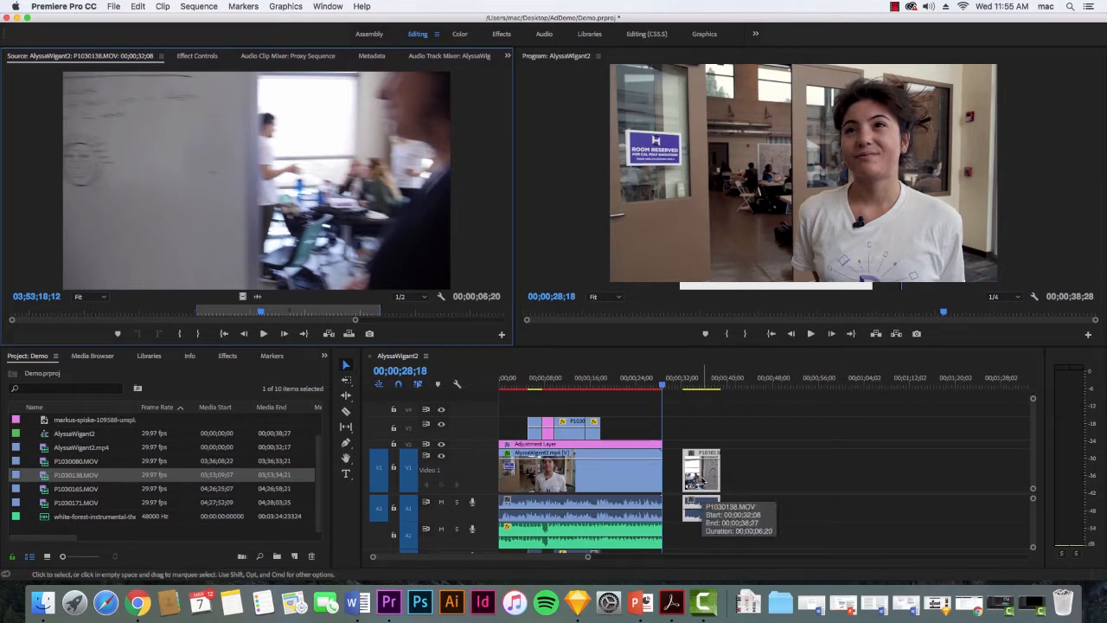
pyautogui.moveTo(702, 481); pyautogui.dragTo(697, 480)
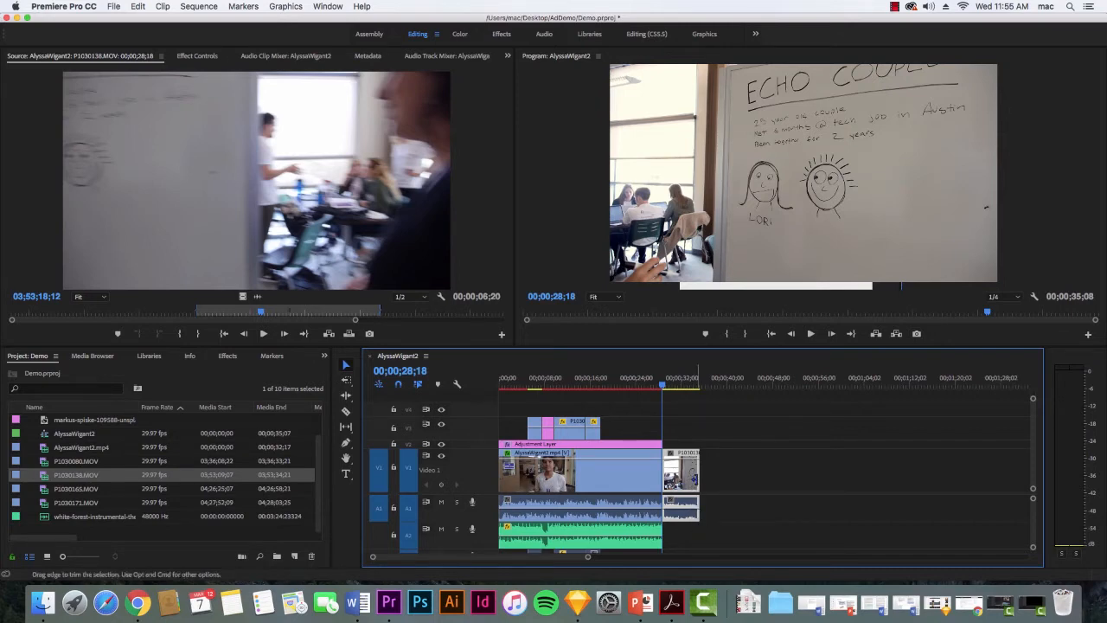
# Extend the end of the P1030138.MOV timeline clip for a 00;00;18;20 duration and try trimming the interview clip's end to 00;00;24;26.
pyautogui.moveTo(699, 478); pyautogui.dragTo(791, 486)
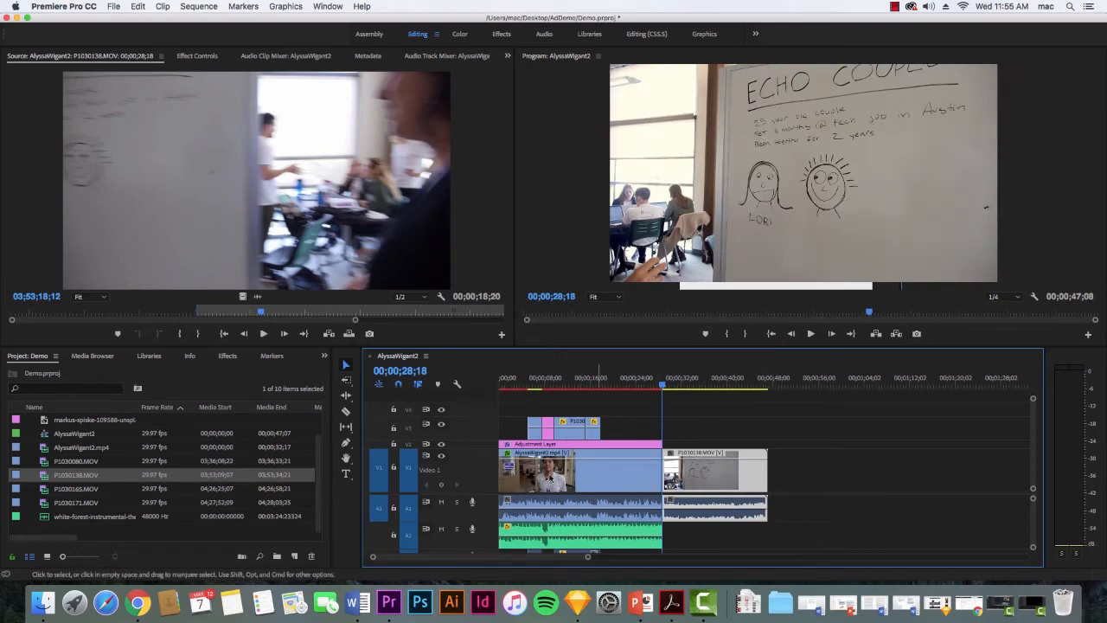
pyautogui.click(347, 380)
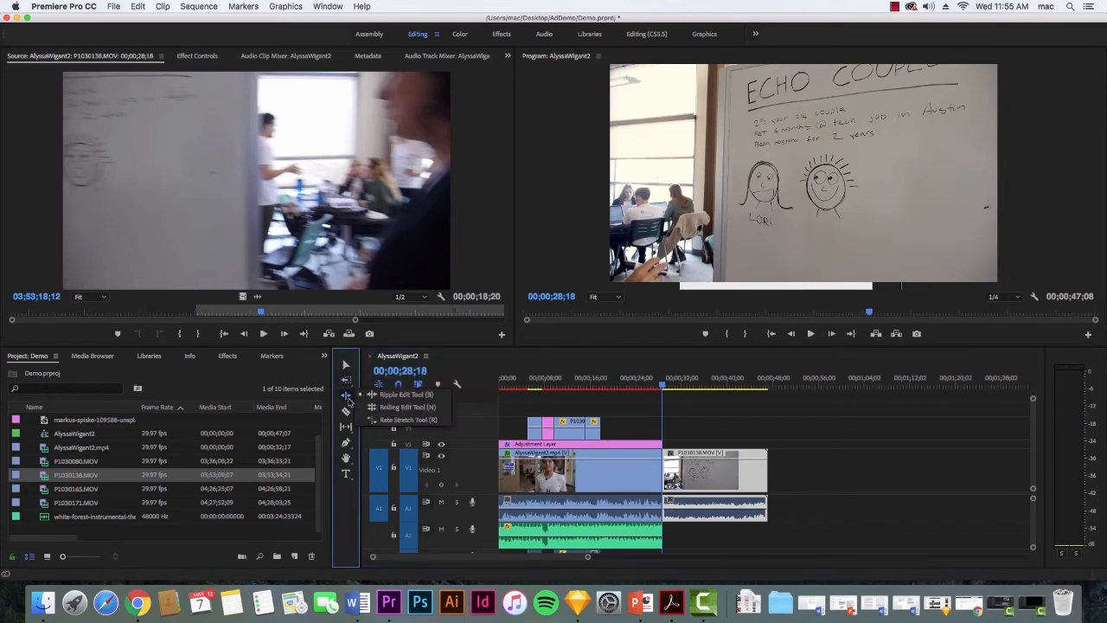
pyautogui.click(346, 394)
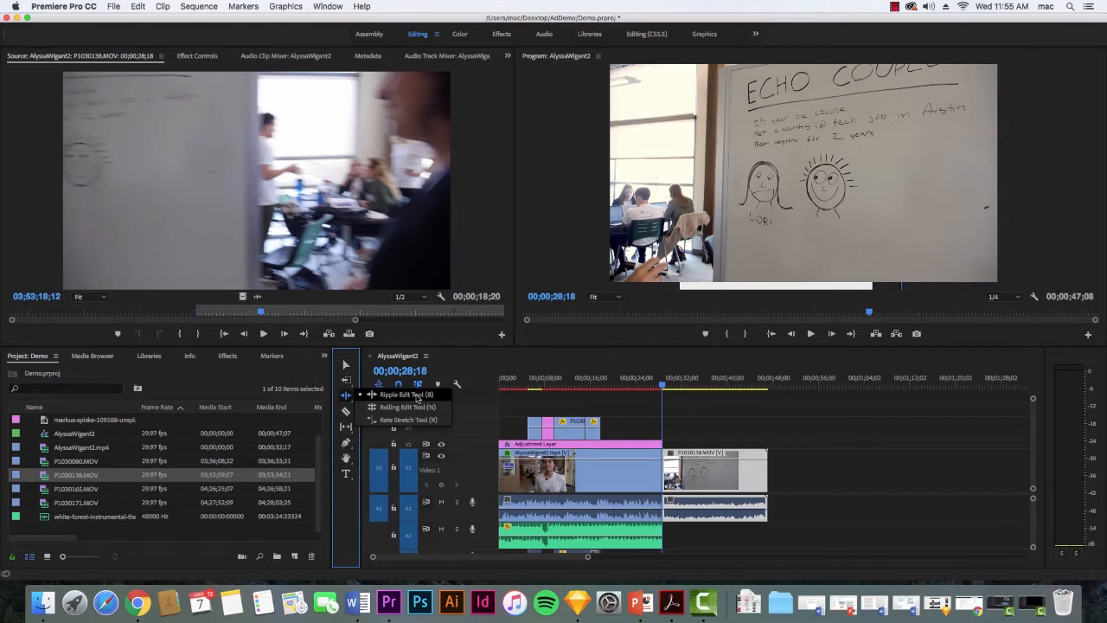
pyautogui.click(417, 395)
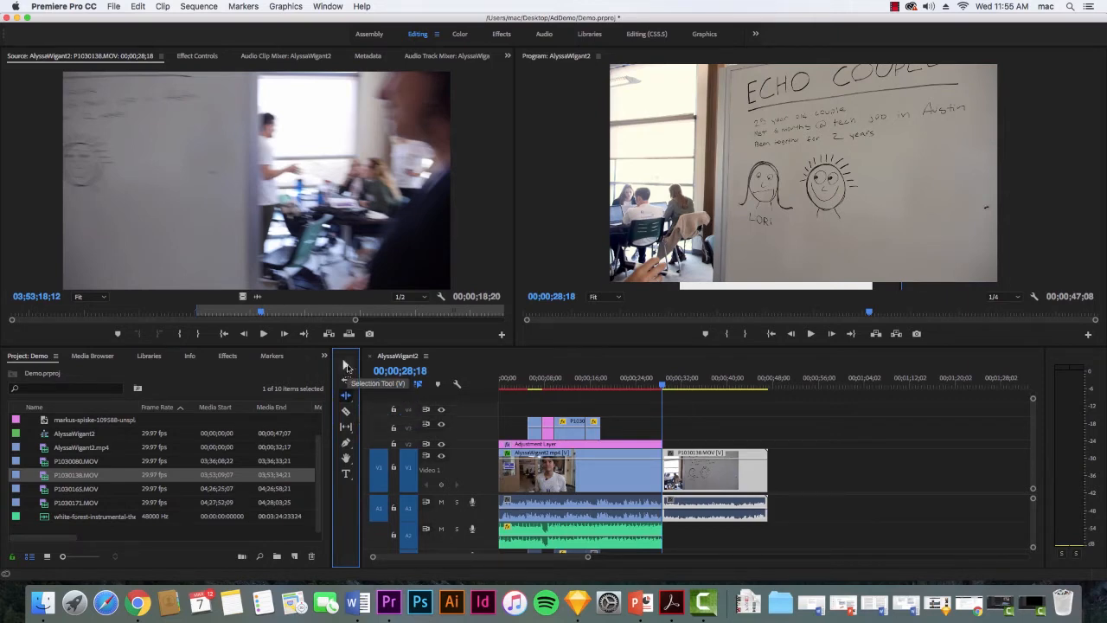
pyautogui.click(346, 366)
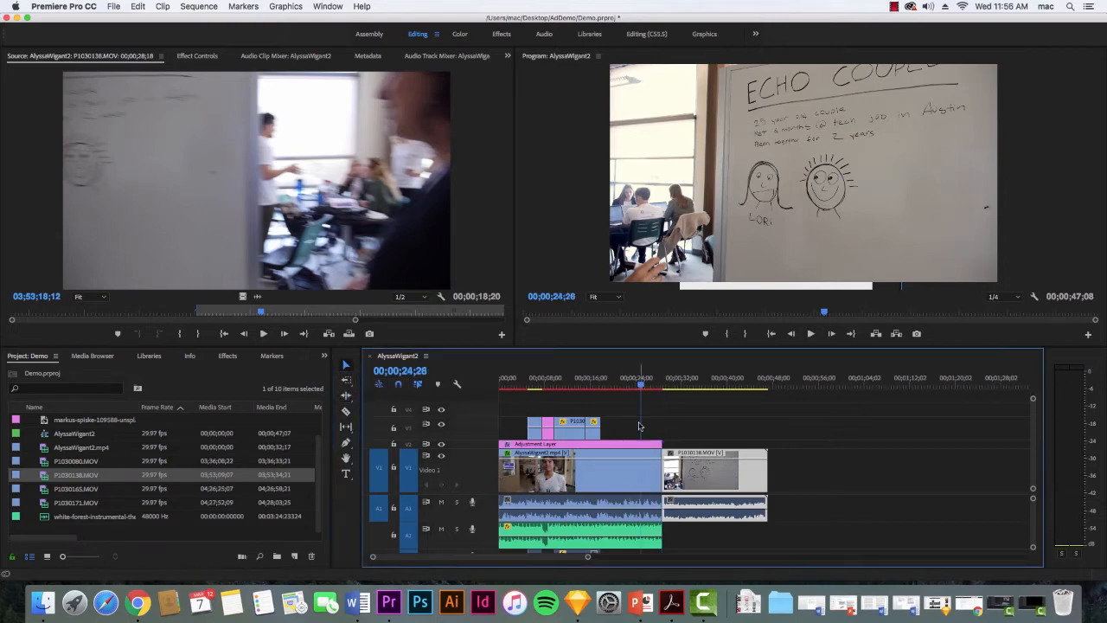
pyautogui.moveTo(661, 479); pyautogui.dragTo(640, 482)
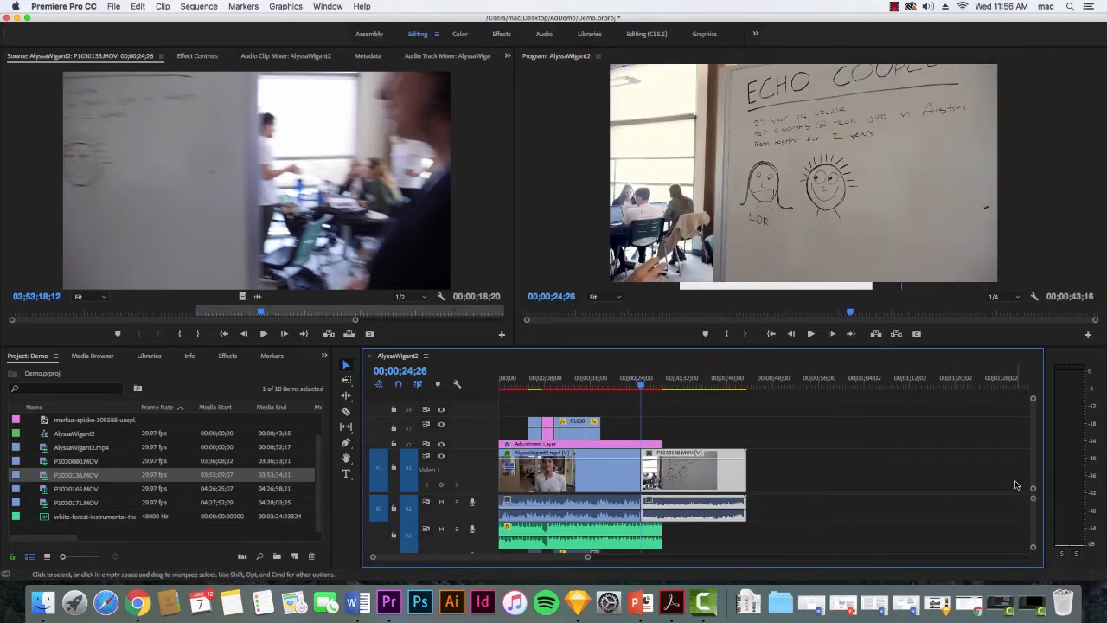
pyautogui.press('super+z')
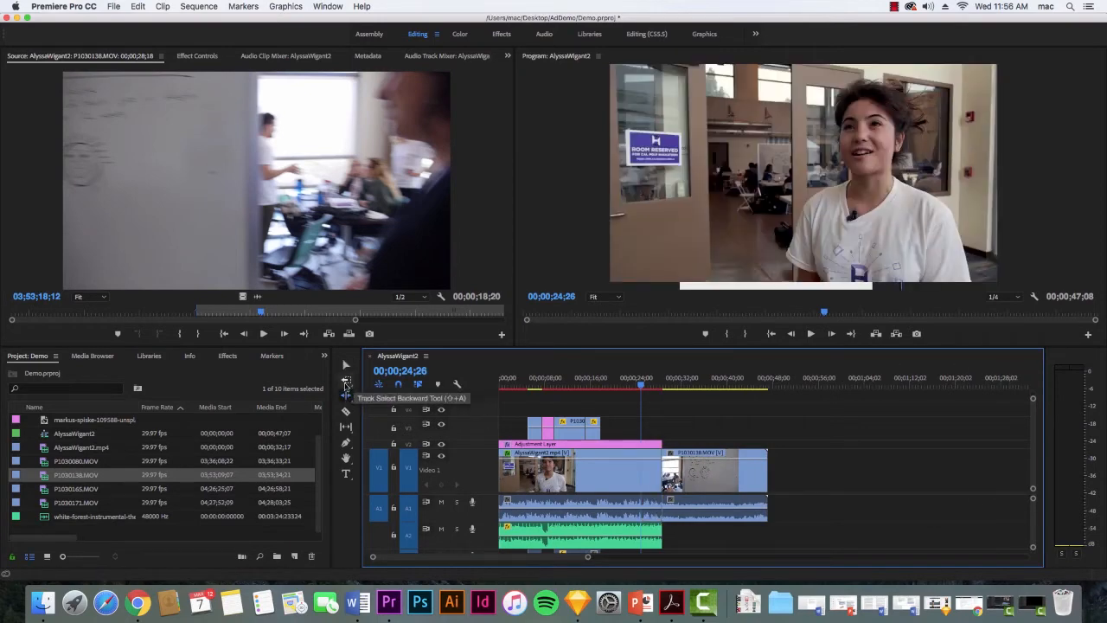
# Try Ripple Edit trims on the interview clip's end, first to 00;00;24;26 and, after restoring it, to about 00;00;21;19.
pyautogui.click(346, 397)
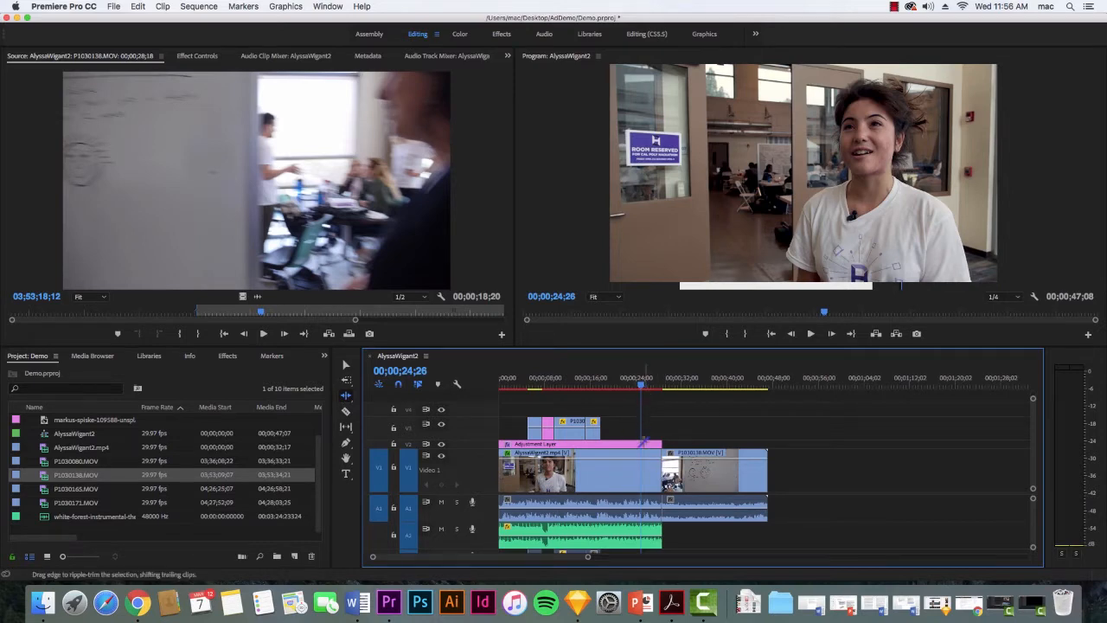
pyautogui.moveTo(659, 474); pyautogui.dragTo(641, 475)
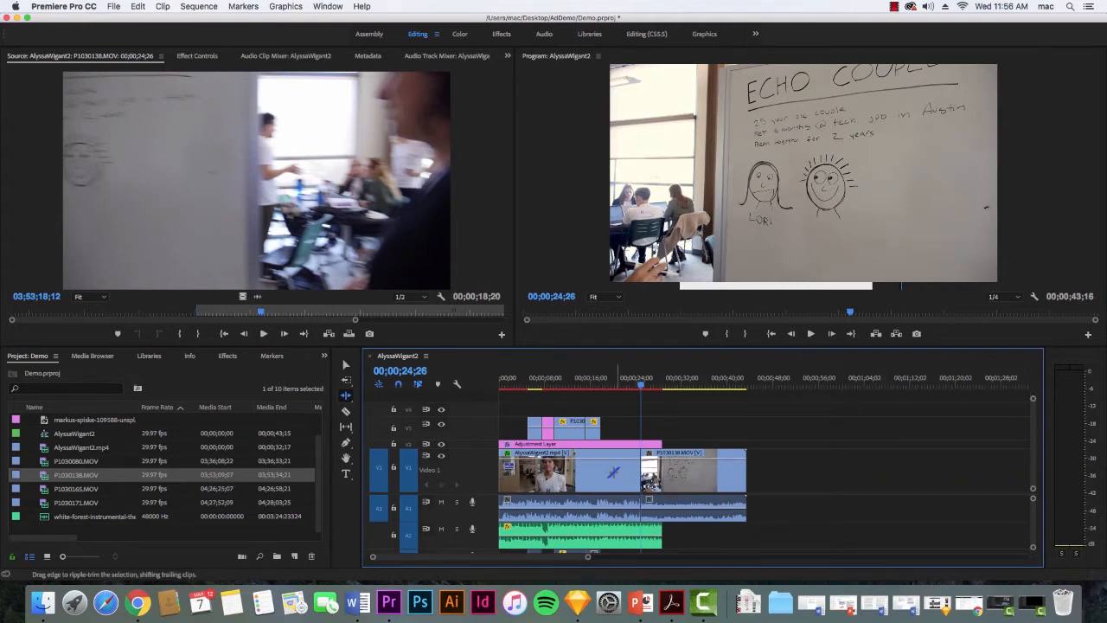
pyautogui.moveTo(647, 484); pyautogui.dragTo(662, 476)
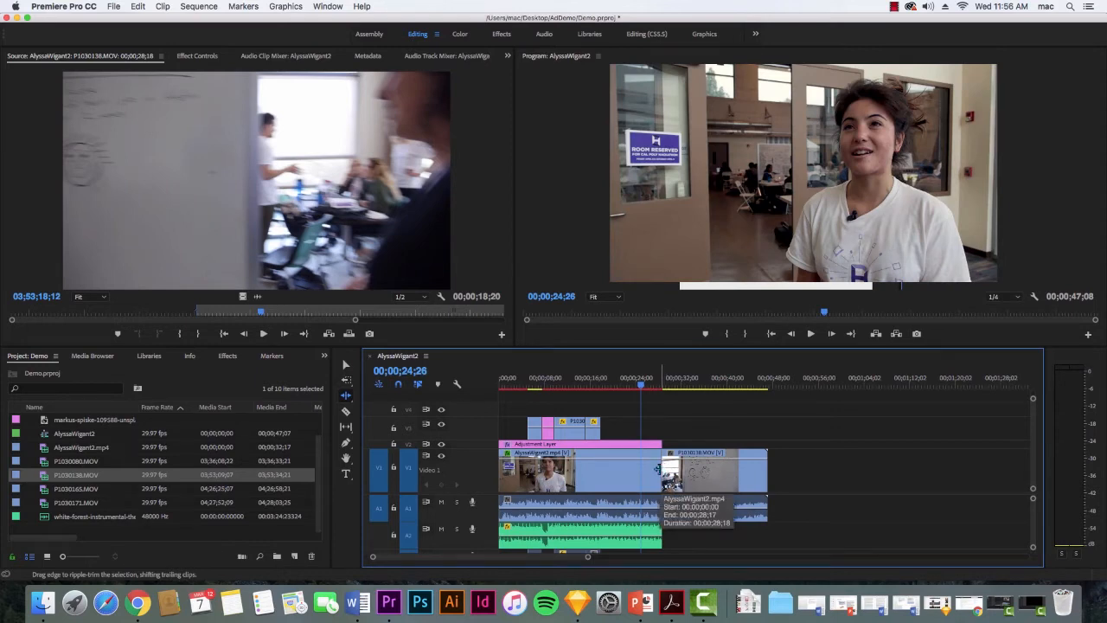
pyautogui.moveTo(659, 470); pyautogui.dragTo(630, 483)
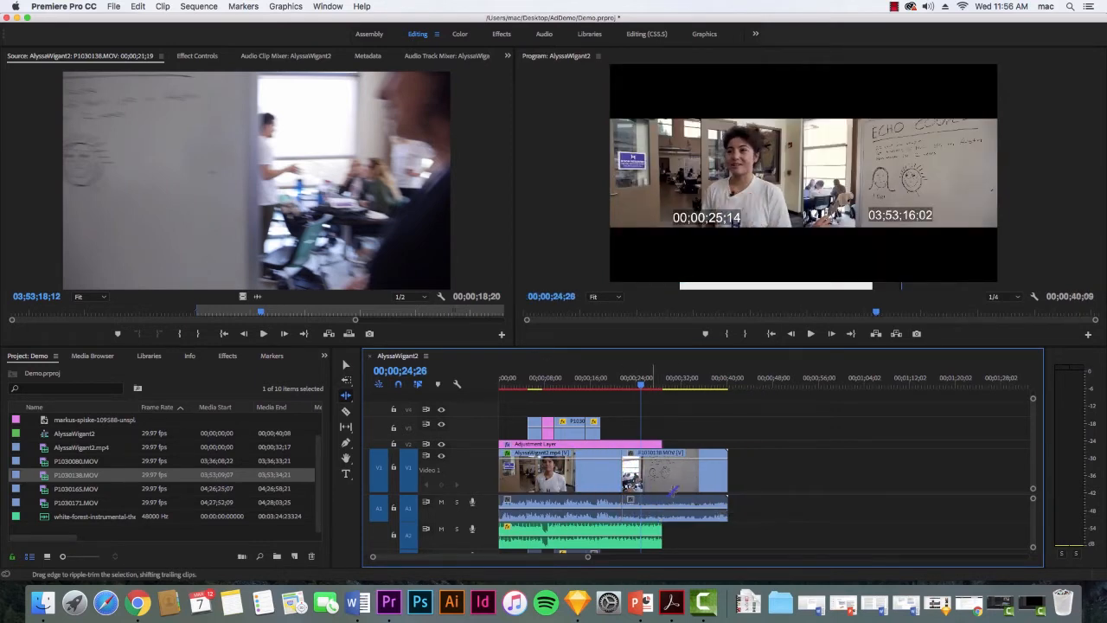
# Undo the ripple trim and the earlier extensions and repositioning of the P1030138.MOV timeline clip.
pyautogui.press('super+z')
pyautogui.press('super+z')
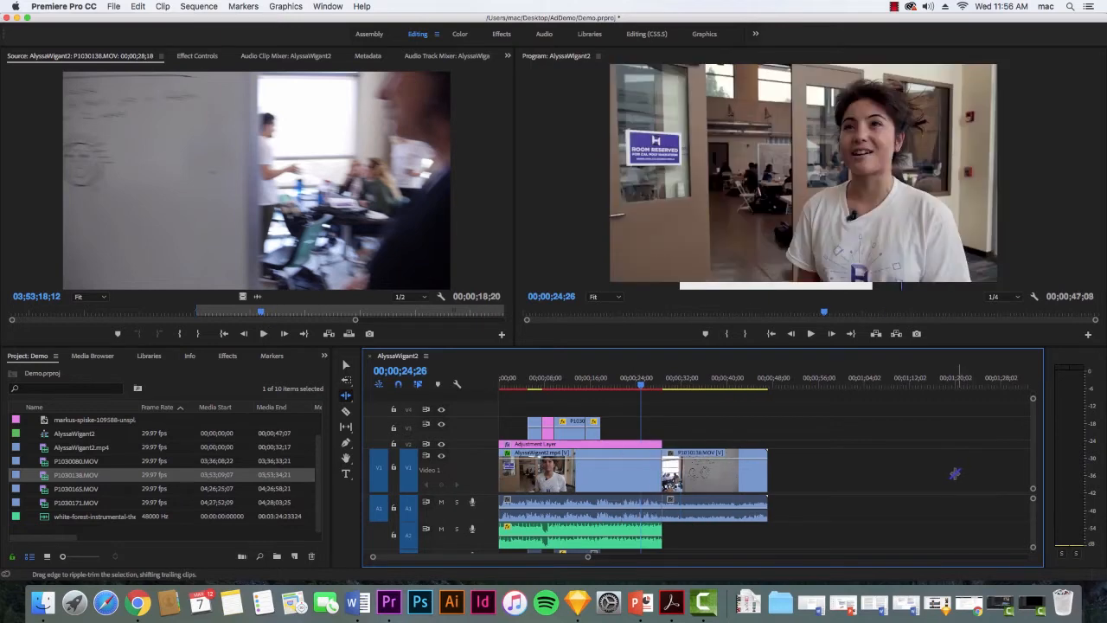
pyautogui.press('super+z')
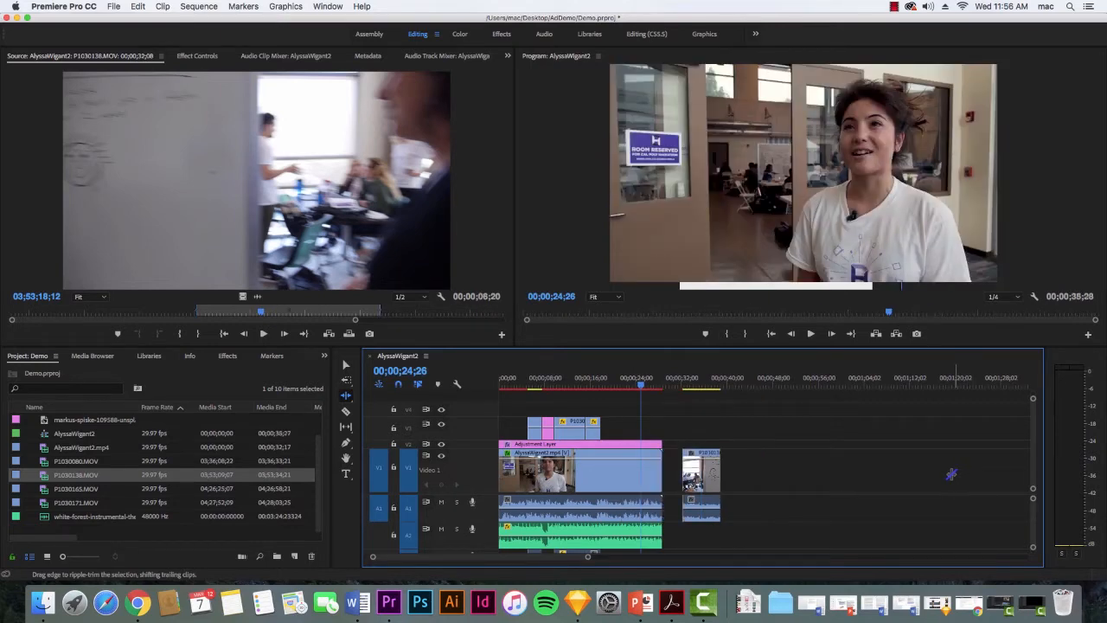
pyautogui.press('super+z')
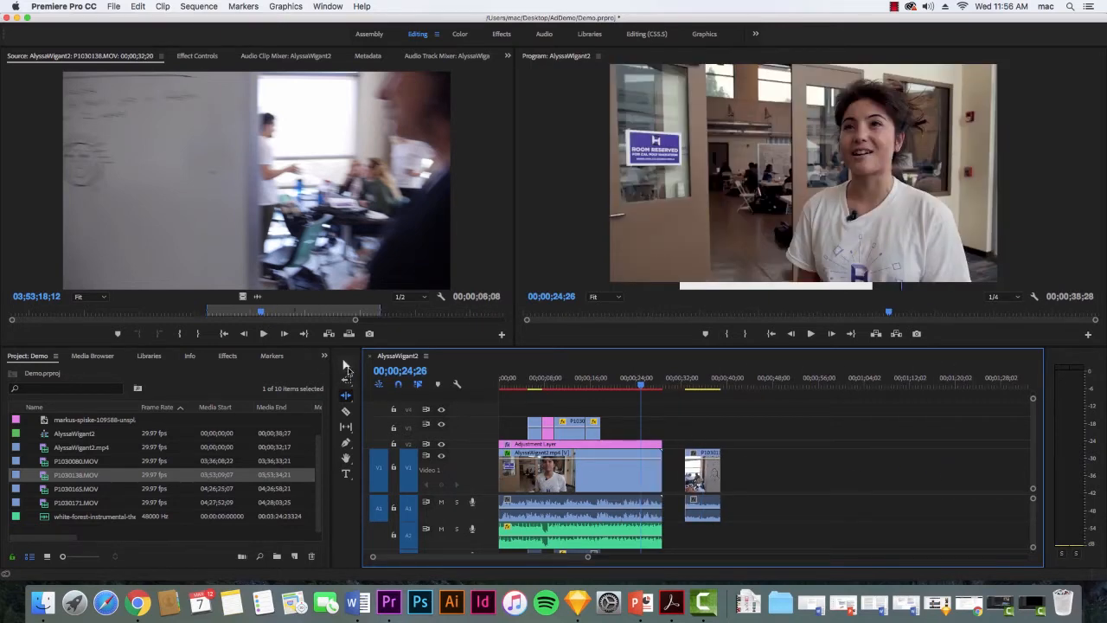
# Extend the end of the P1030138.MOV timeline clip for a 00;00;16;20 duration and place it directly after the interview clip.
pyautogui.press('v')
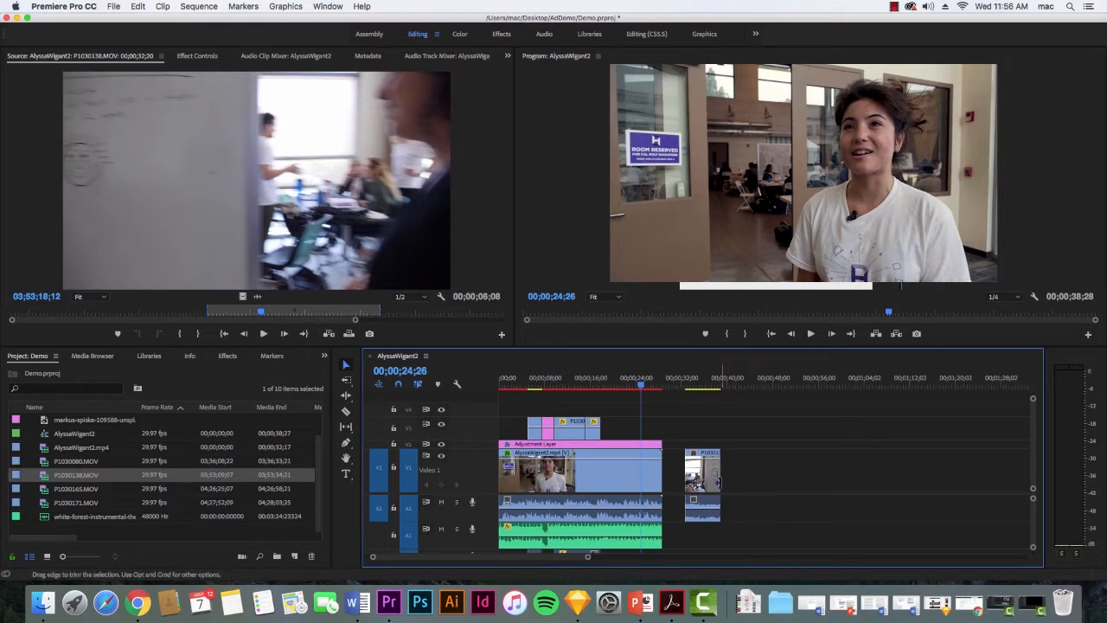
pyautogui.moveTo(720, 472)
pyautogui.mouseDown()
pyautogui.moveTo(780, 471)
pyautogui.moveTo(777, 485)
pyautogui.moveTo(705, 480)
pyautogui.mouseUp()
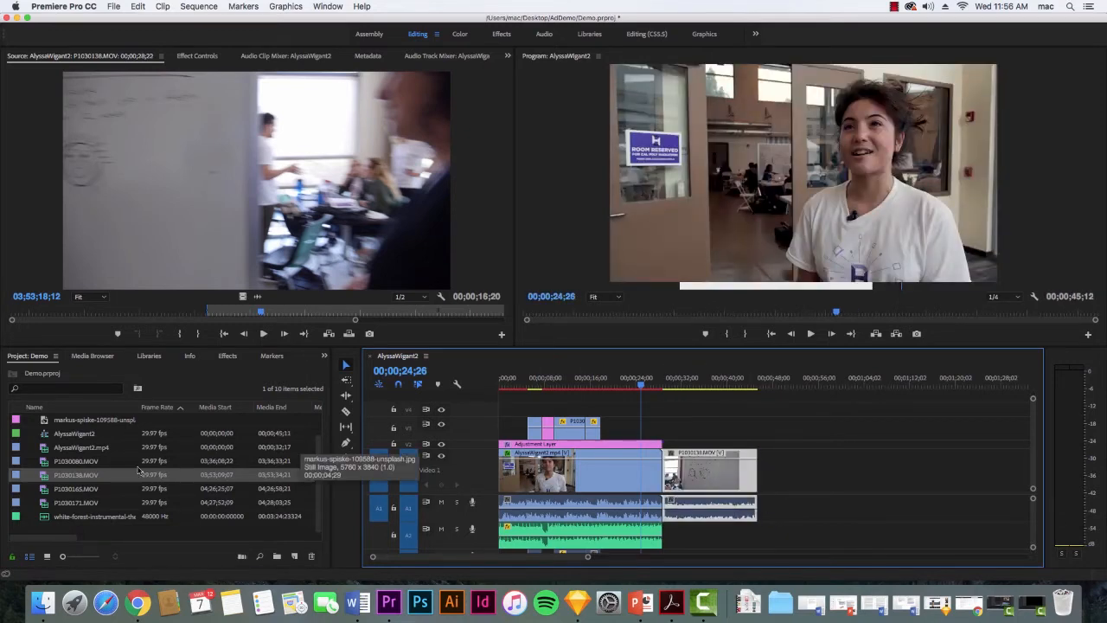
# Append P1030080.MOV and P1030171.MOV to the timeline, one after the other, directly behind the P1030138.MOV clip.
pyautogui.moveTo(76, 461); pyautogui.dragTo(764, 489)
pyautogui.moveTo(82, 507); pyautogui.dragTo(934, 478)
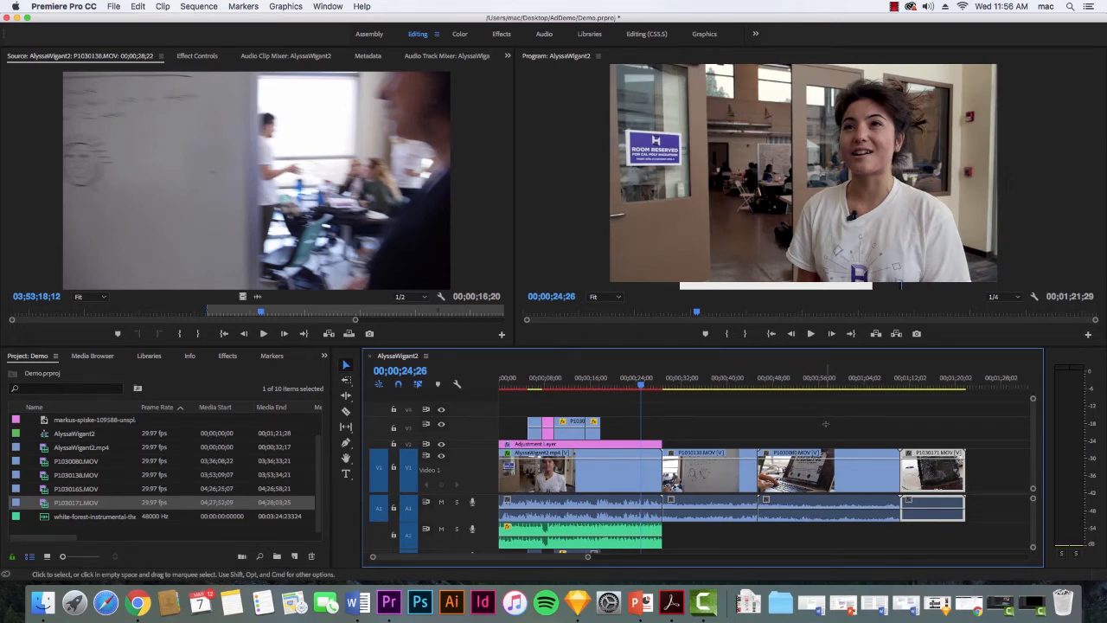
# Select the P1030080.MOV and P1030171.MOV timeline clips together, shift them about 13 seconds later, and return them directly behind P1030138.MOV.
pyautogui.moveTo(826, 424); pyautogui.dragTo(976, 545)
pyautogui.moveTo(804, 480); pyautogui.dragTo(881, 489)
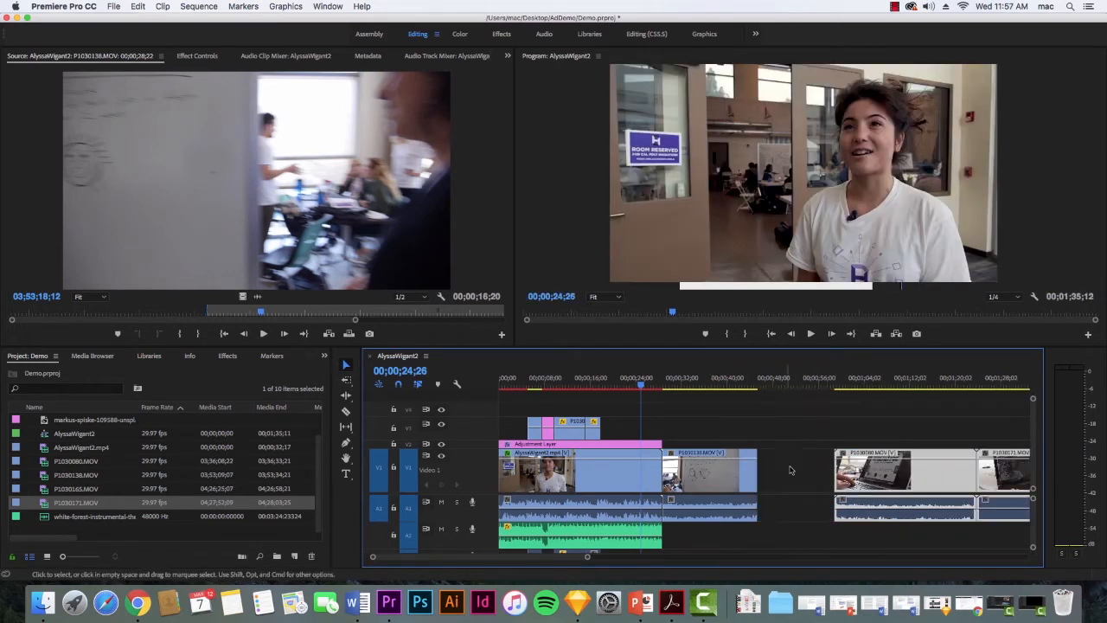
pyautogui.moveTo(955, 479); pyautogui.dragTo(863, 480)
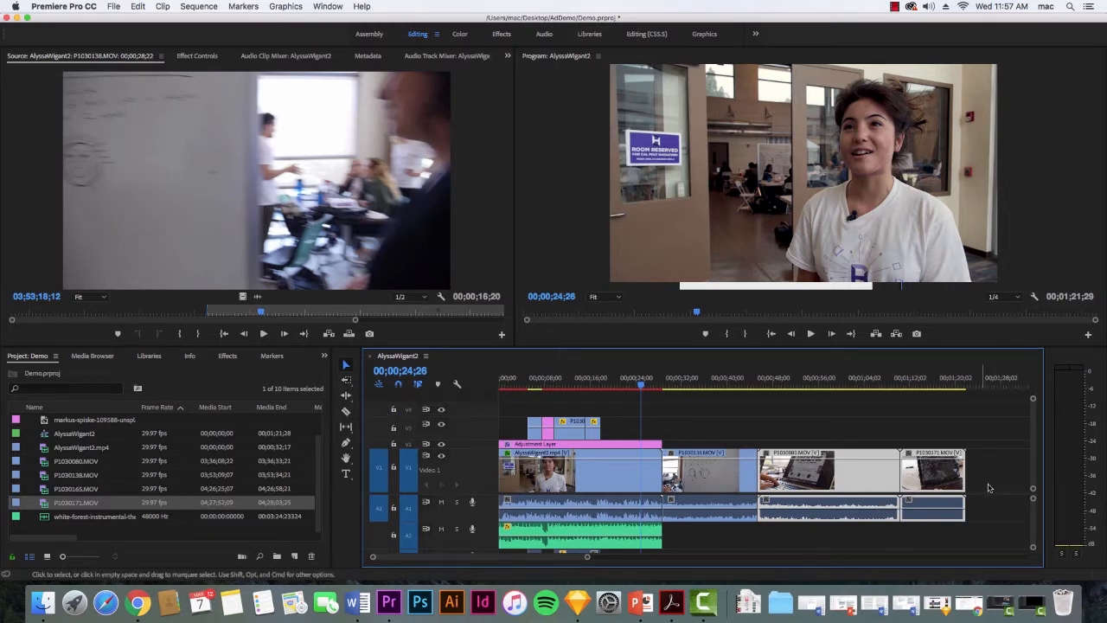
pyautogui.moveTo(811, 421); pyautogui.dragTo(1061, 523)
pyautogui.moveTo(628, 554); pyautogui.dragTo(577, 562)
pyautogui.moveTo(776, 484)
pyautogui.mouseDown()
pyautogui.moveTo(800, 485)
pyautogui.moveTo(767, 486)
pyautogui.mouseUp()
# Select the P1030080.MOV and P1030171.MOV clips with the Track Select Forward tool and shift them about 14 seconds later.
pyautogui.click(346, 395)
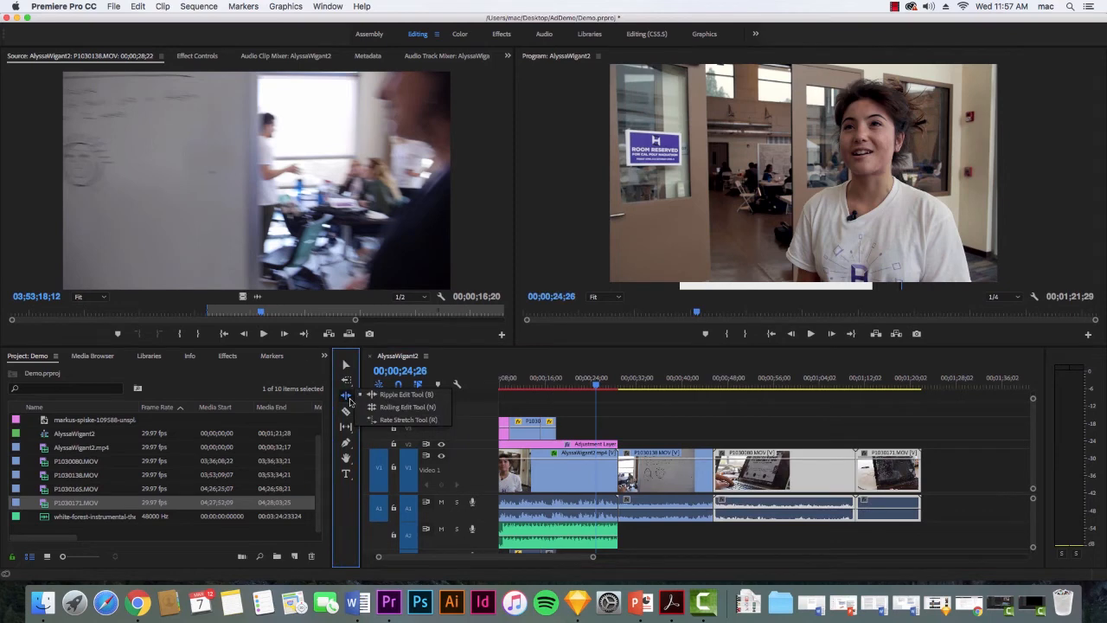
pyautogui.click(346, 379)
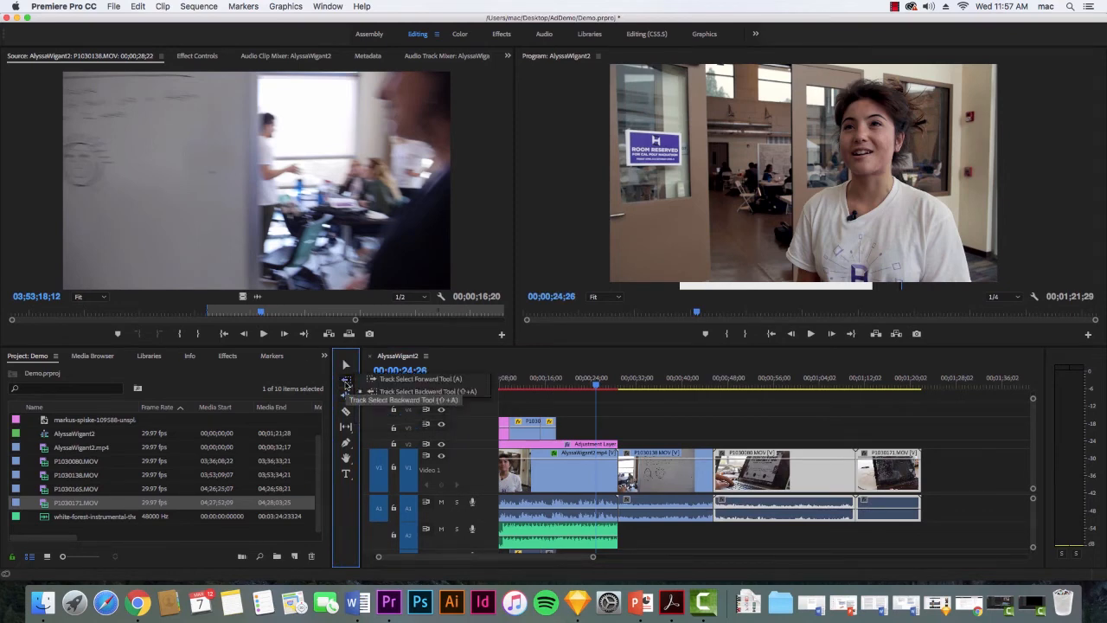
pyautogui.click(416, 379)
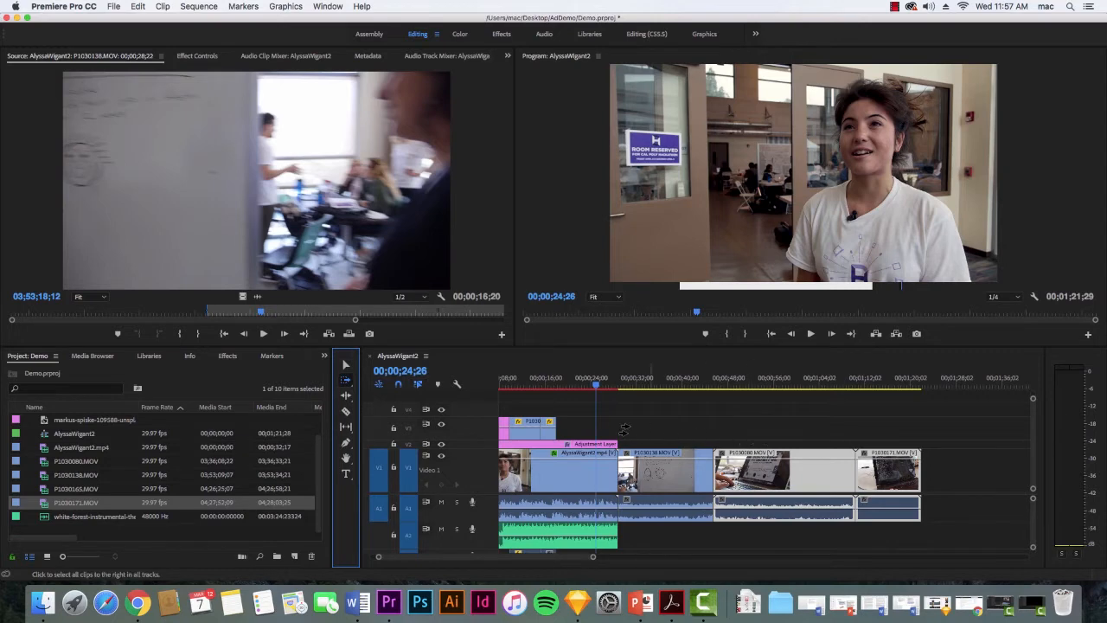
pyautogui.click(647, 437)
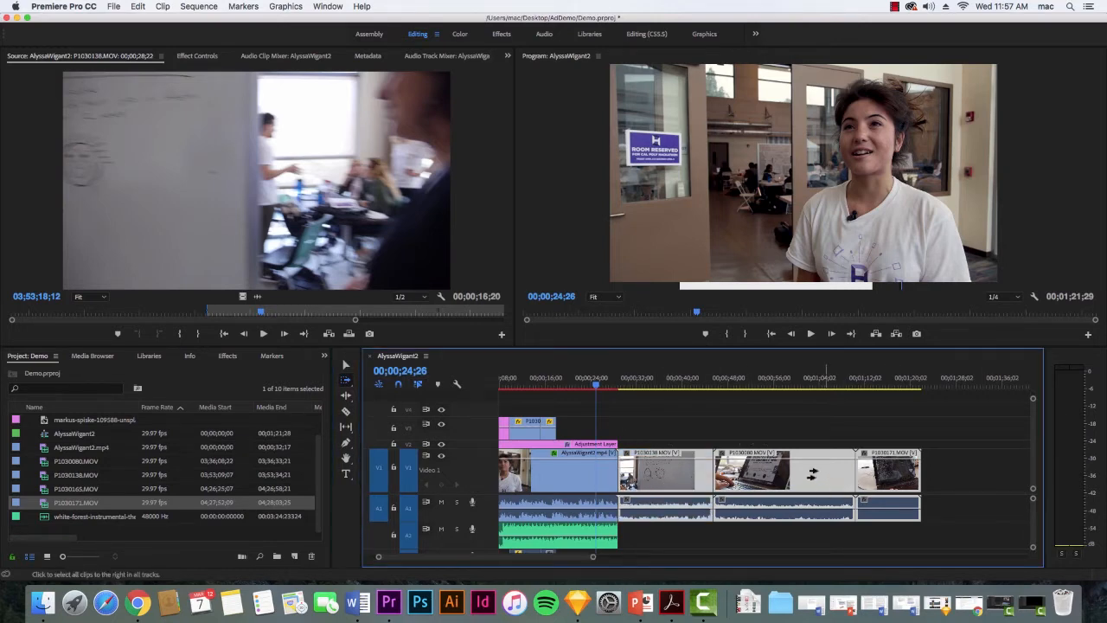
pyautogui.click(797, 432)
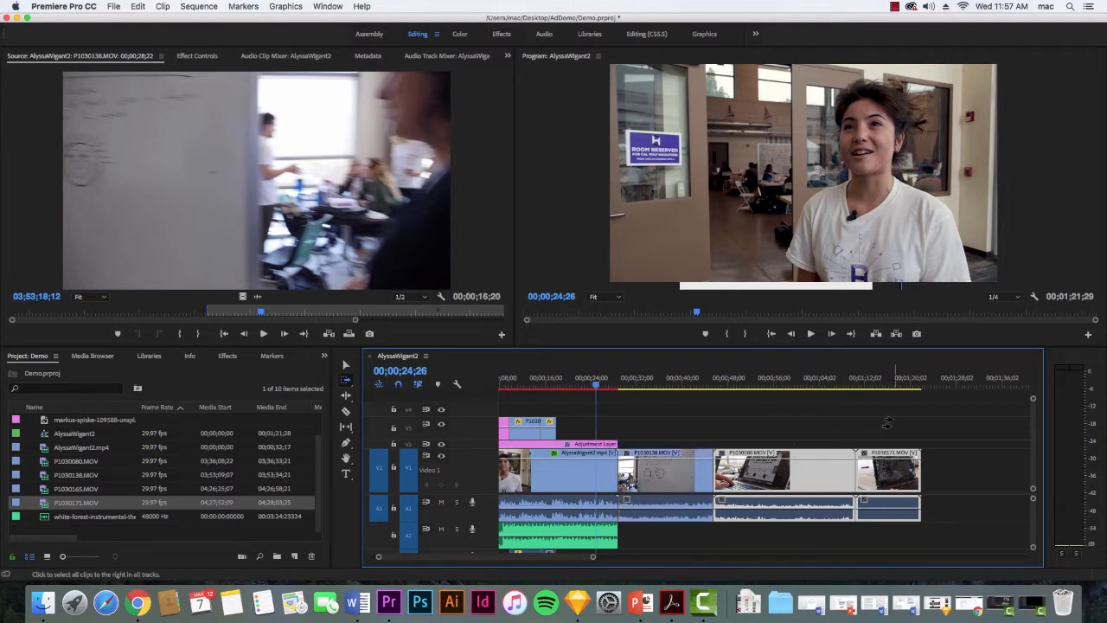
pyautogui.moveTo(778, 484); pyautogui.dragTo(860, 485)
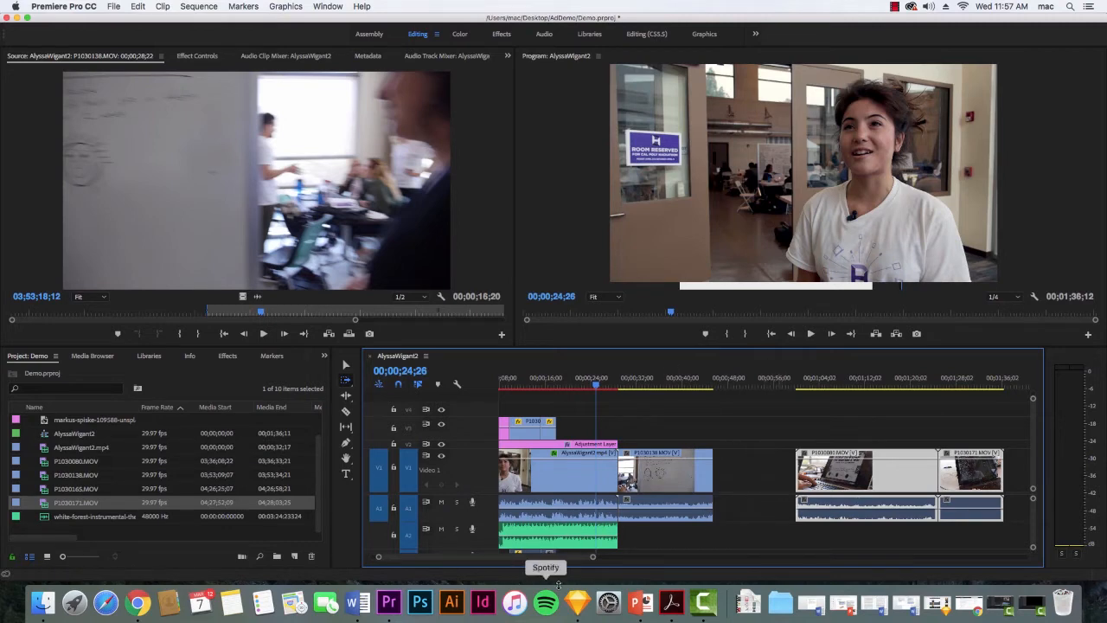
# Select P1030138.MOV and every clip after it with Track Select Forward and shift them to start at 00;01;21;29.
pyautogui.moveTo(593, 558); pyautogui.dragTo(706, 558)
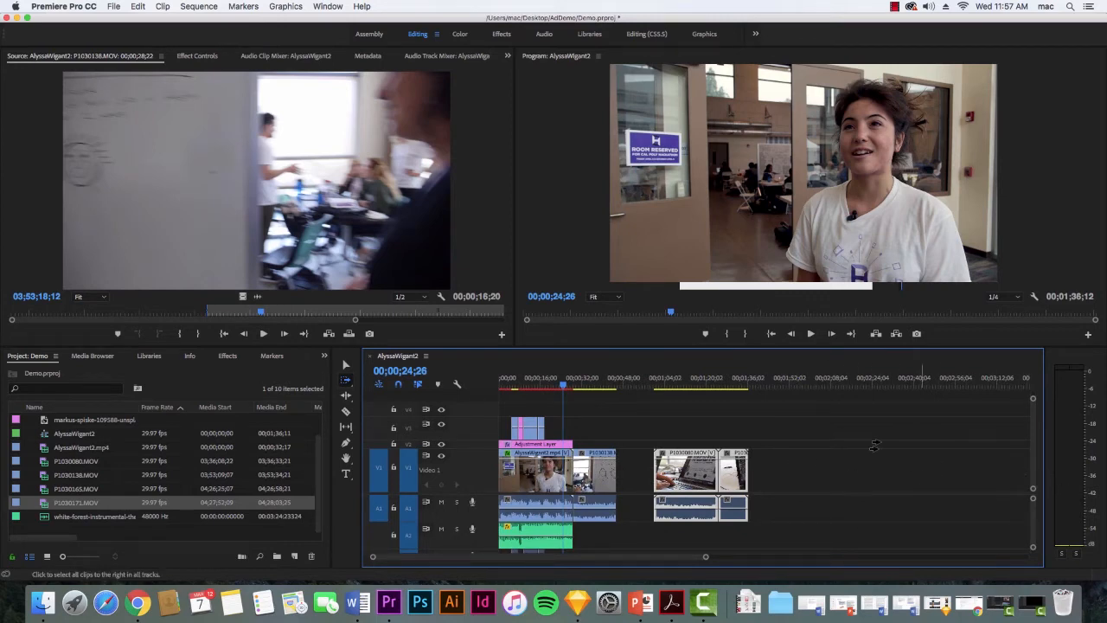
pyautogui.click(593, 443)
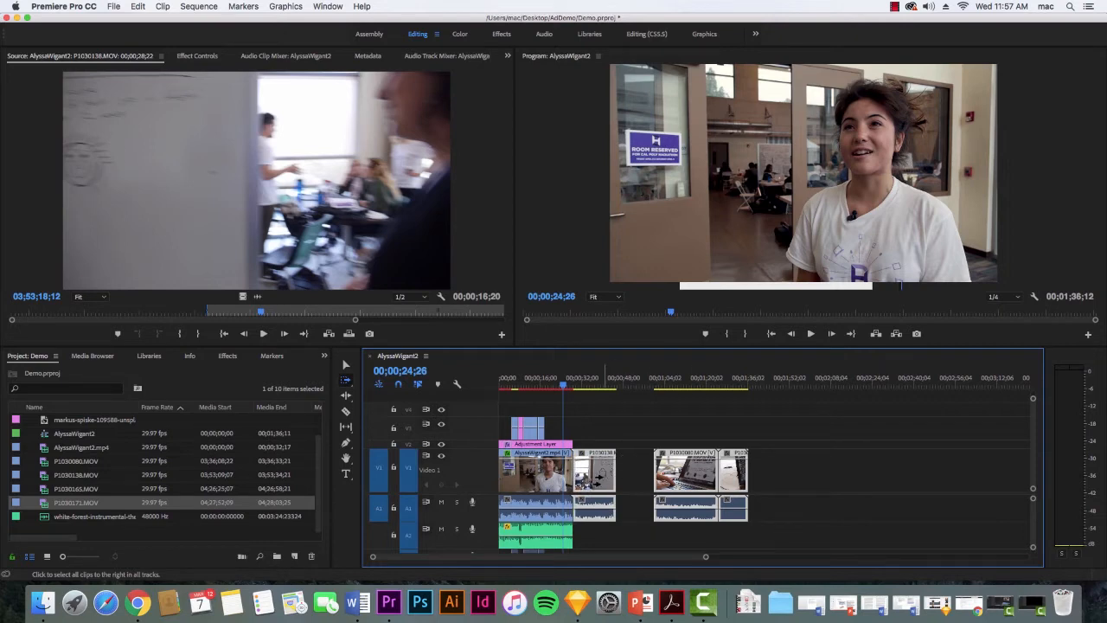
pyautogui.moveTo(597, 471)
pyautogui.mouseDown()
pyautogui.moveTo(737, 476)
pyautogui.moveTo(599, 480)
pyautogui.mouseUp()
pyautogui.press('super+z')
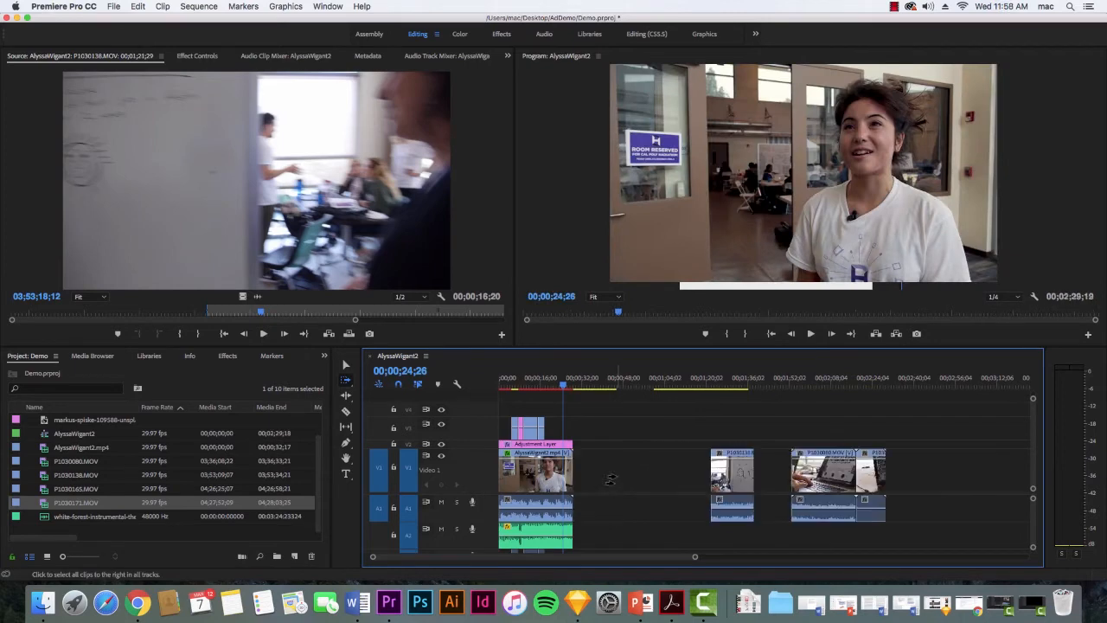
# Use the Track Select Backward tool to select all clips before successively earlier points, ending with the interview section.
pyautogui.click(346, 380)
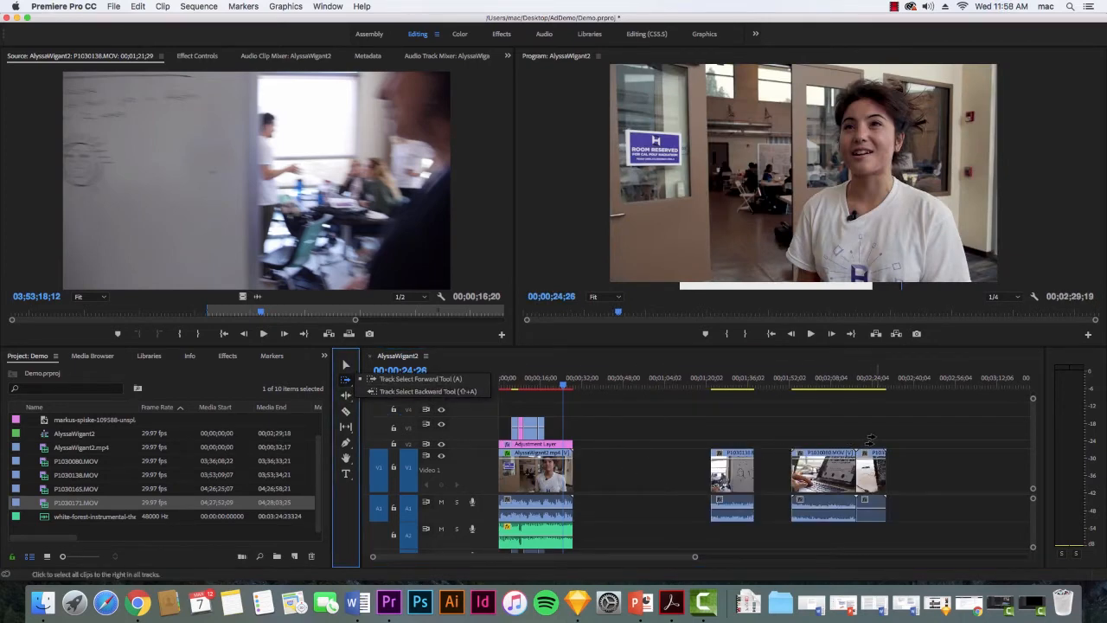
pyautogui.hotkey('shift', 'a')
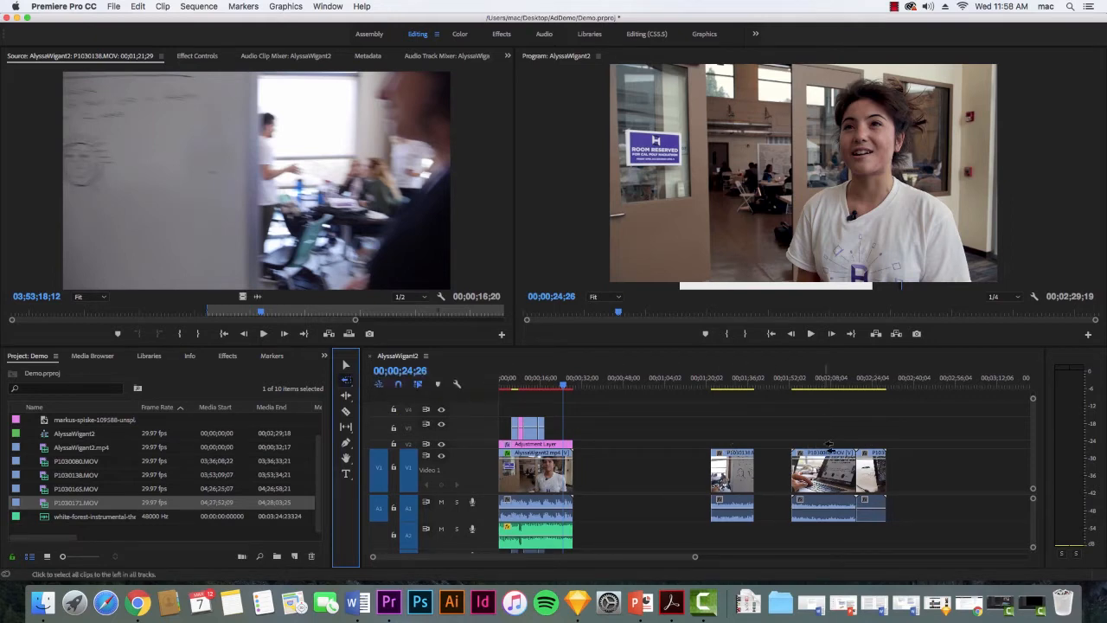
pyautogui.click(824, 442)
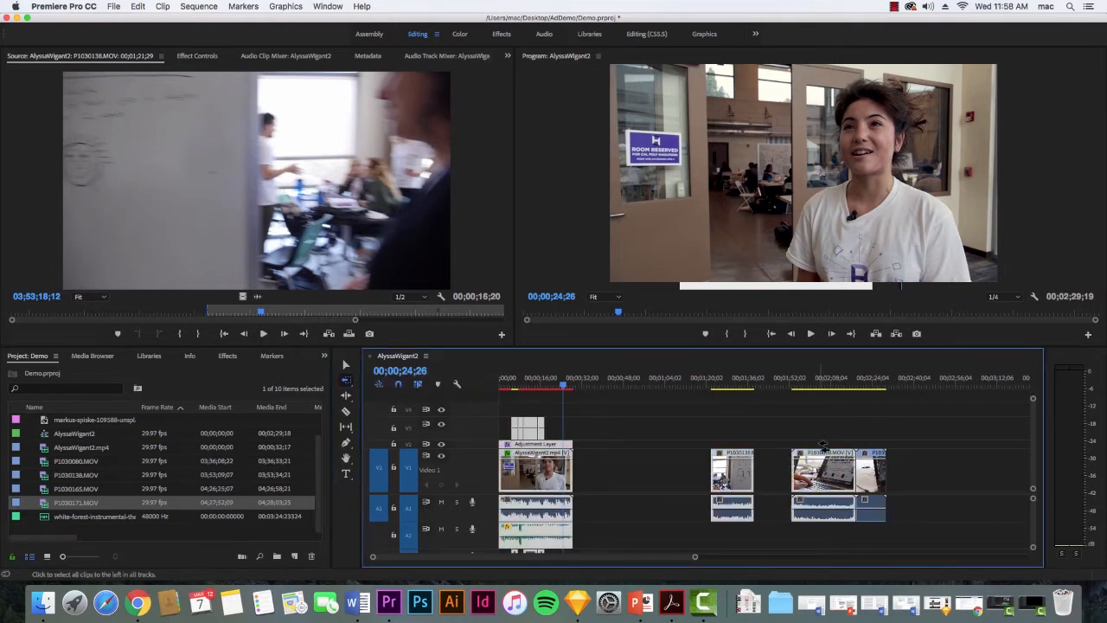
pyautogui.click(731, 445)
pyautogui.click(562, 430)
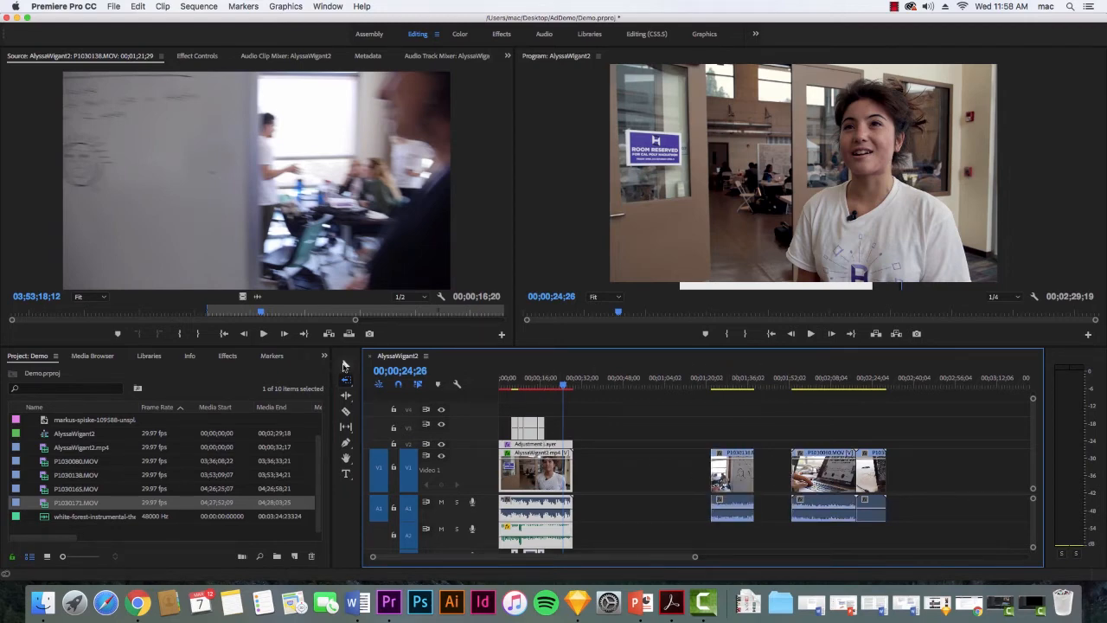
# Move P1030138.MOV back directly behind the interview clip, and close the gap by moving P1030080.MOV and P1030171.MOV behind it.
pyautogui.click(345, 365)
pyautogui.moveTo(733, 474); pyautogui.dragTo(595, 480)
pyautogui.moveTo(818, 426); pyautogui.dragTo(882, 519)
pyautogui.moveTo(835, 480); pyautogui.dragTo(657, 482)
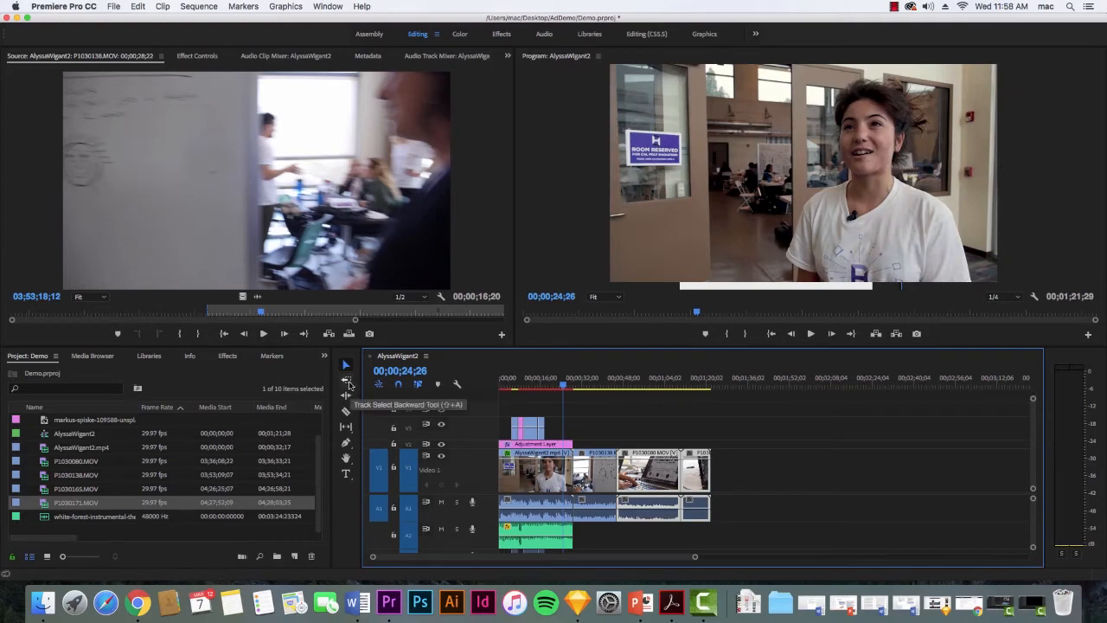
# Move P1030171.MOV and P1030080.MOV about 38 seconds later, keeping them adjacent, to leave an empty gap behind P1030138.MOV.
pyautogui.click(349, 432)
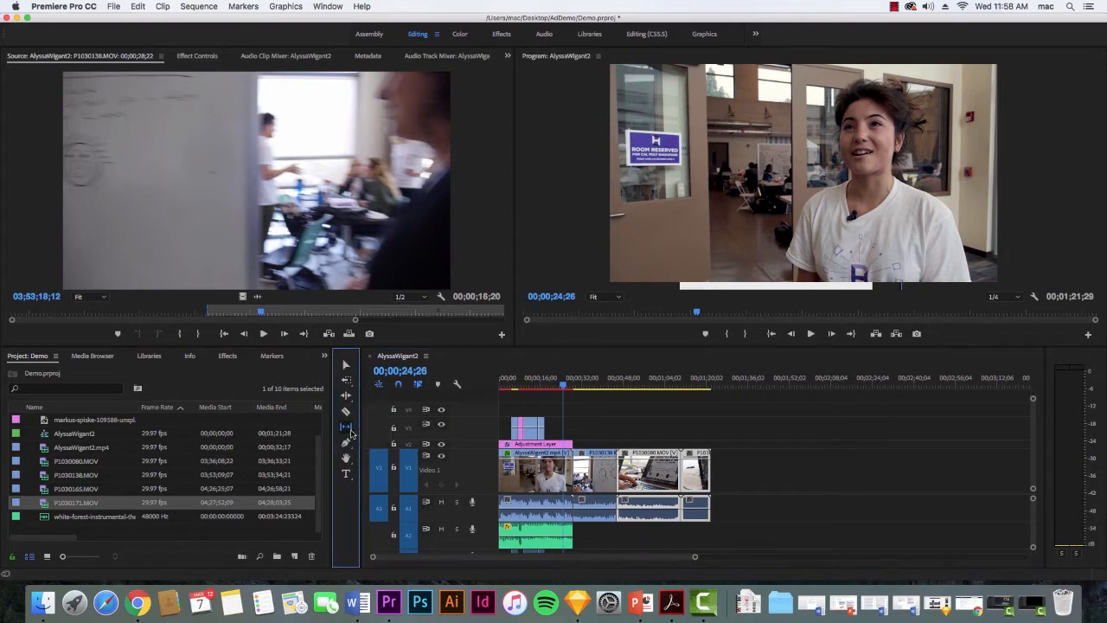
pyautogui.click(350, 399)
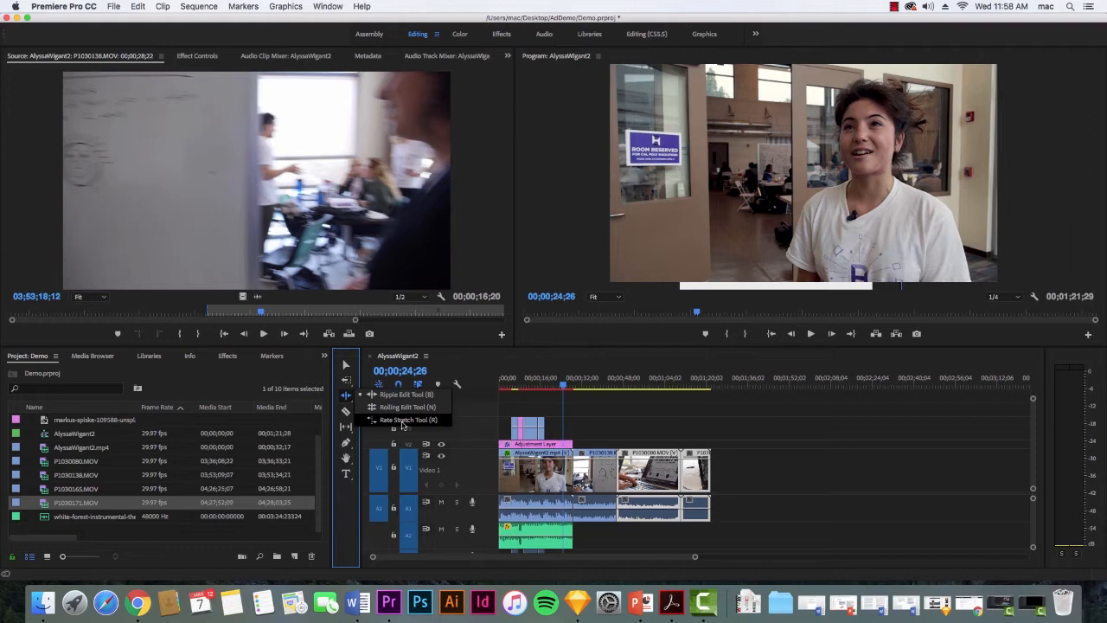
pyautogui.click(402, 422)
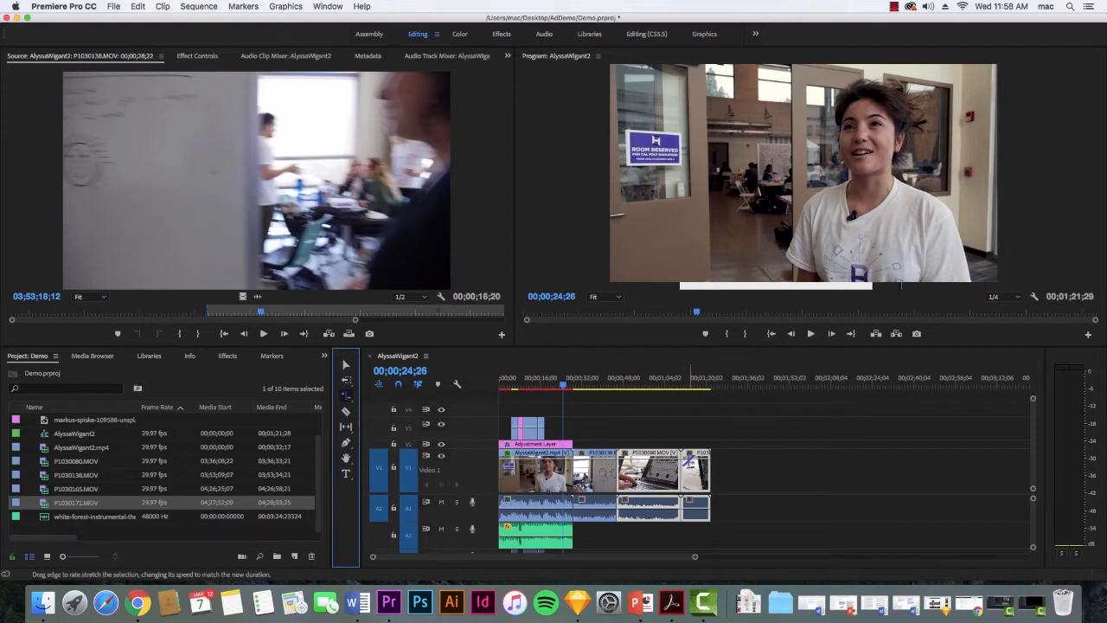
pyautogui.click(700, 487)
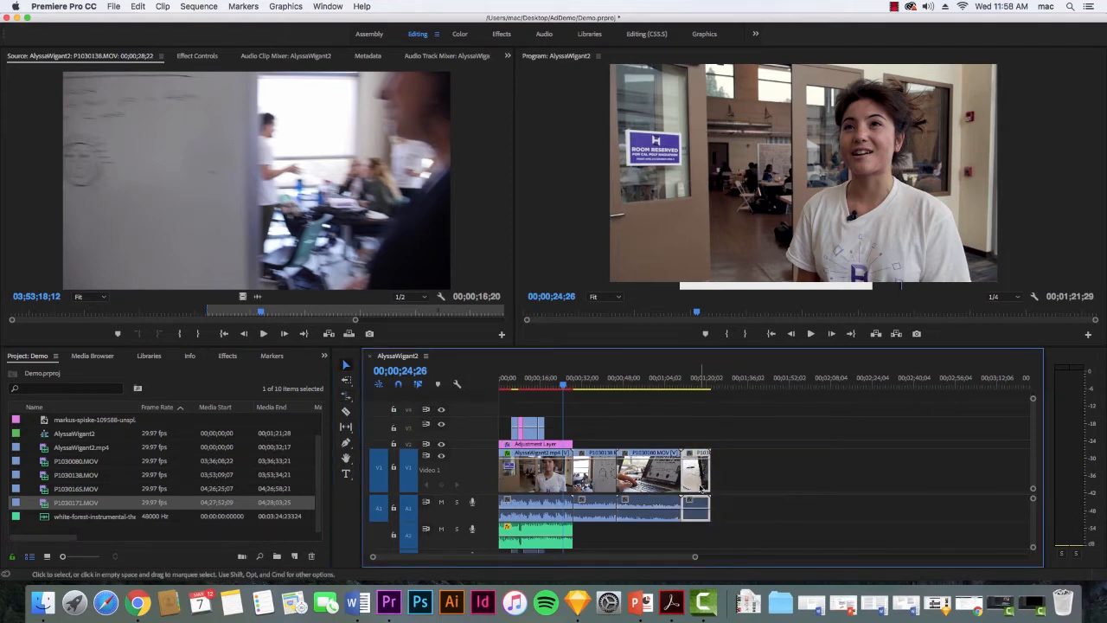
pyautogui.moveTo(701, 488); pyautogui.dragTo(800, 484)
pyautogui.moveTo(630, 380)
pyautogui.mouseDown()
pyautogui.moveTo(622, 386)
pyautogui.moveTo(656, 387)
pyautogui.moveTo(610, 387)
pyautogui.mouseUp()
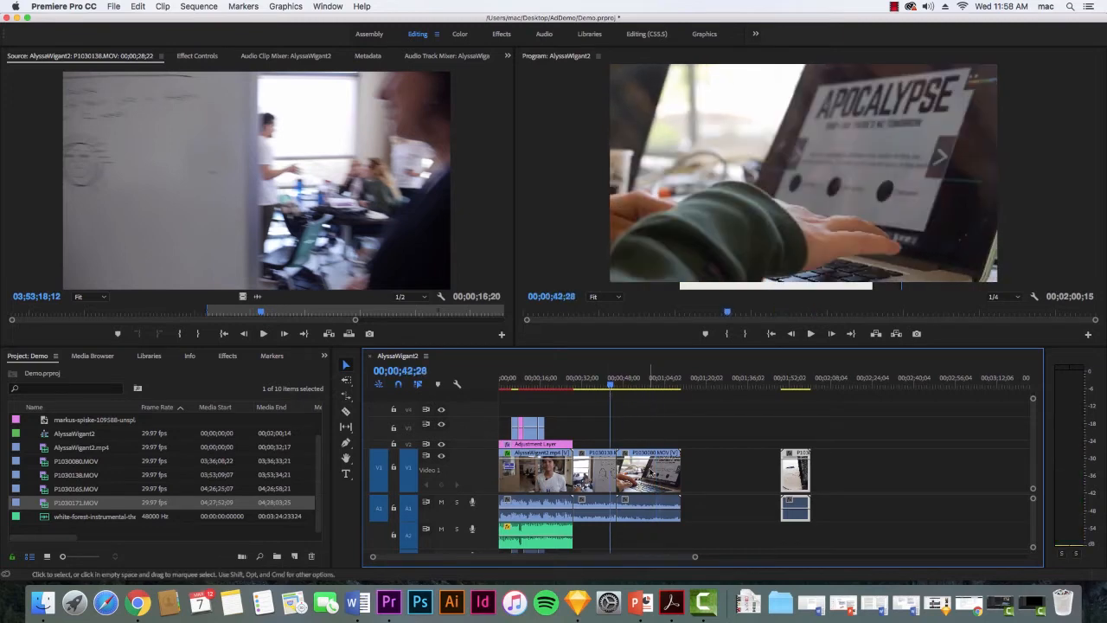
pyautogui.moveTo(649, 476); pyautogui.dragTo(749, 479)
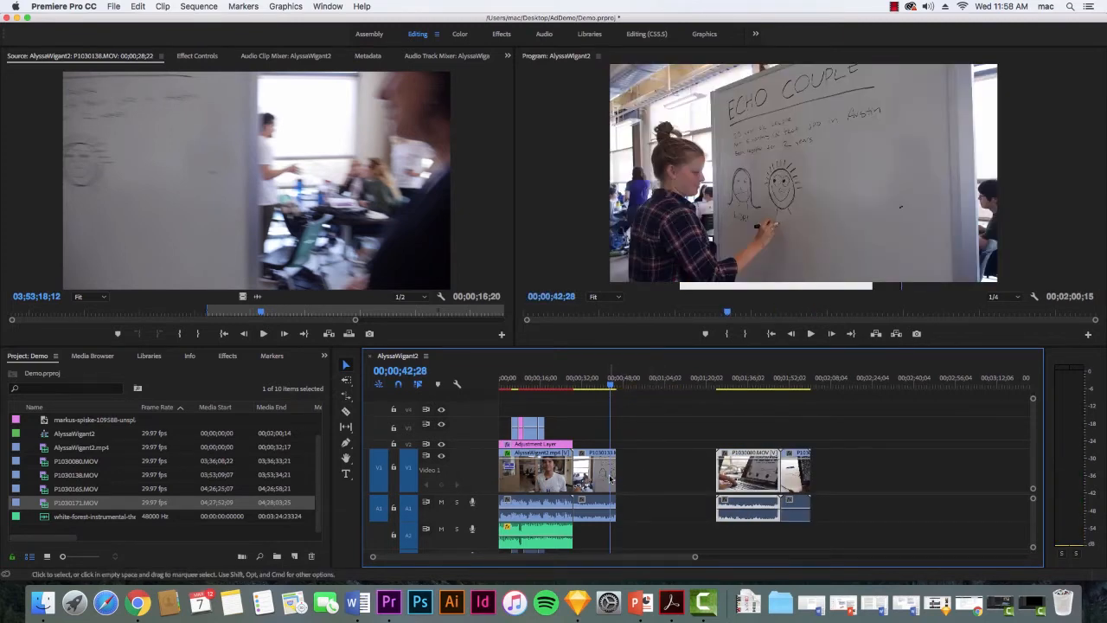
# Extend P1030138.MOV's end to the limit of its footage and inspect its full source range up to the last frame.
pyautogui.moveTo(610, 479); pyautogui.dragTo(645, 482)
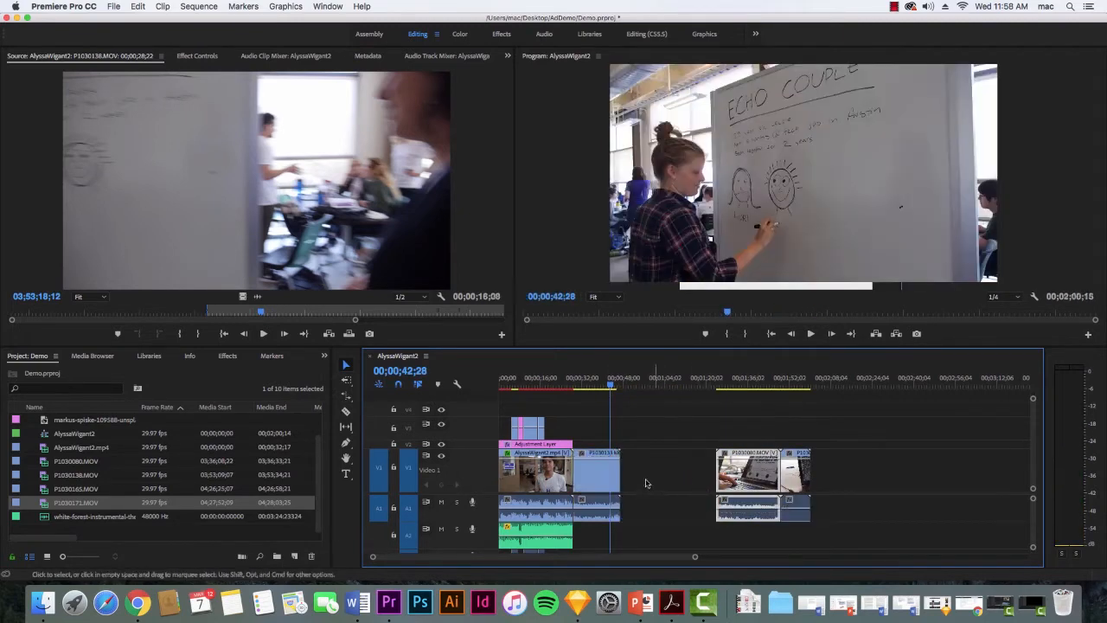
pyautogui.doubleClick(592, 483)
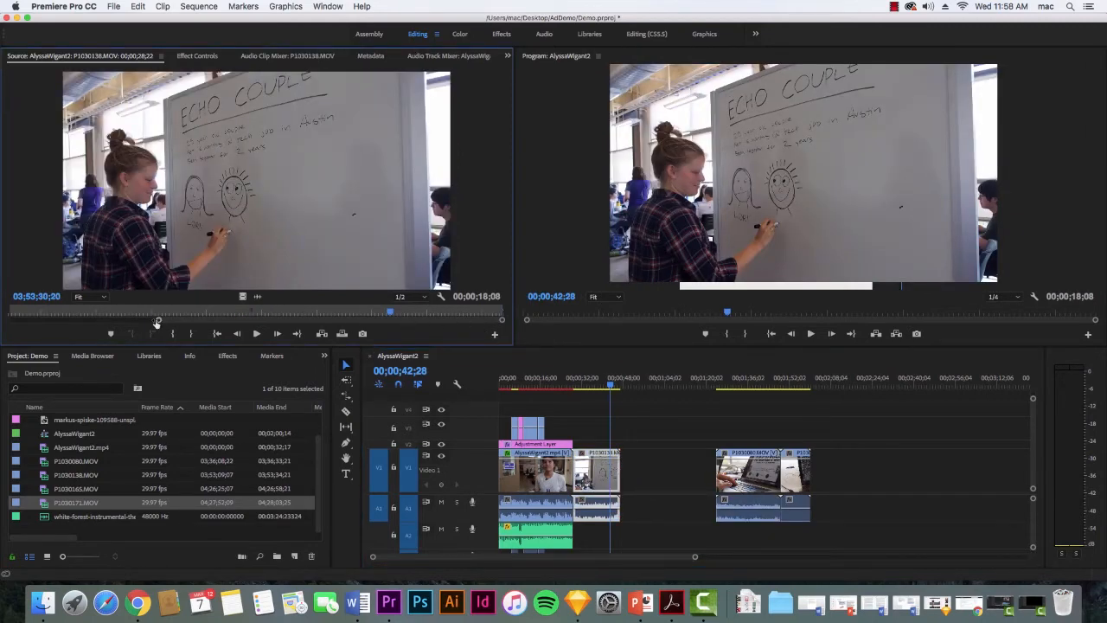
pyautogui.moveTo(158, 321)
pyautogui.mouseDown()
pyautogui.moveTo(358, 322)
pyautogui.moveTo(7, 325)
pyautogui.mouseUp()
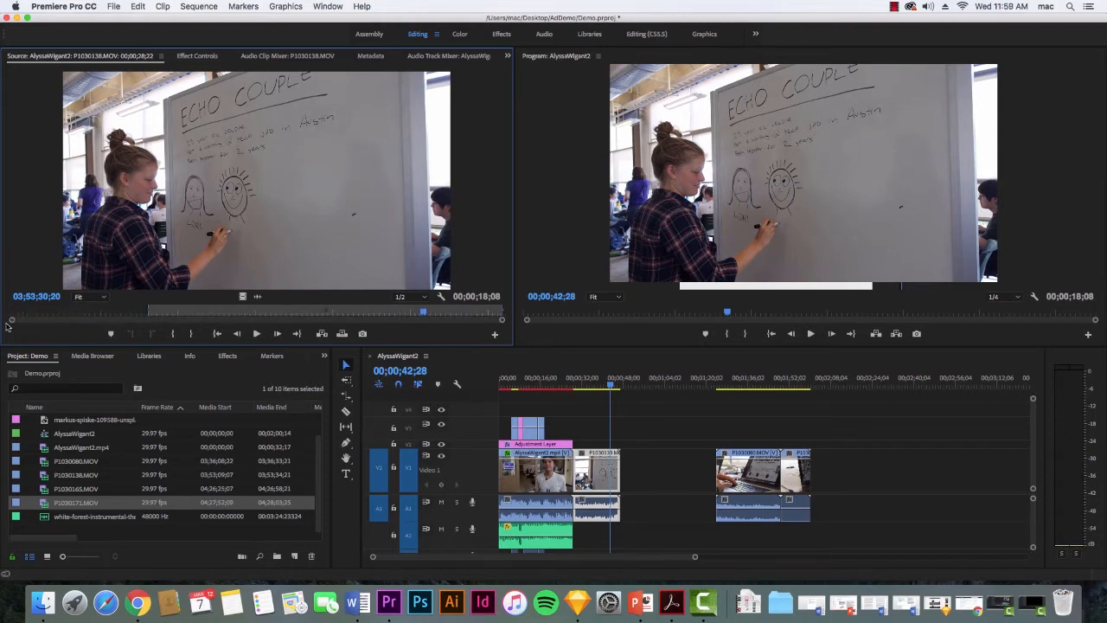
pyautogui.moveTo(149, 311); pyautogui.dragTo(28, 310)
pyautogui.click(503, 311)
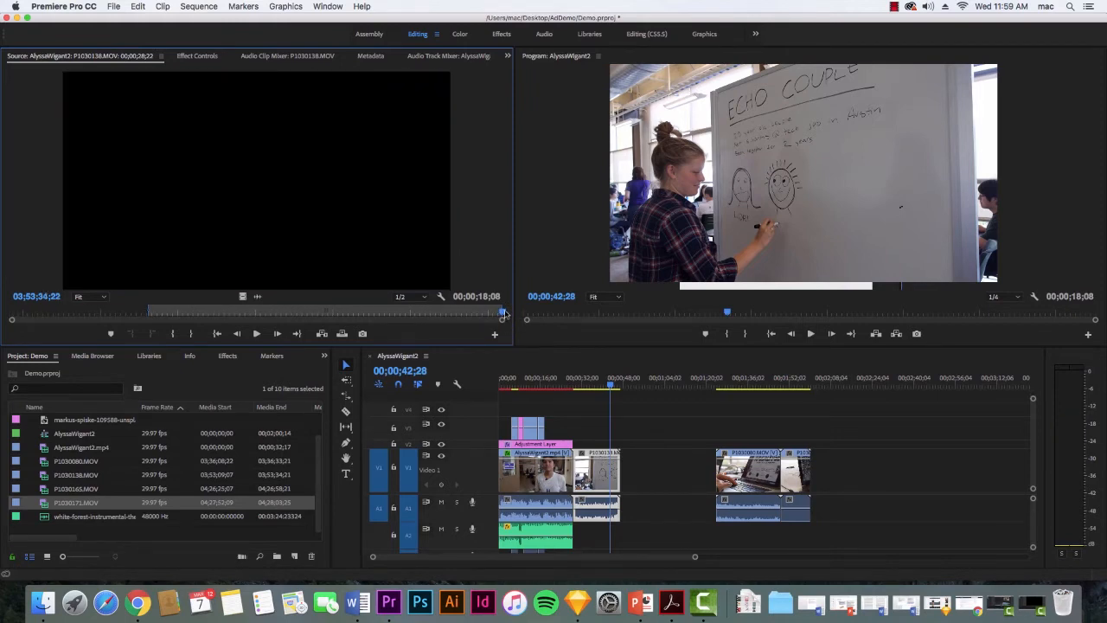
pyautogui.moveTo(611, 386)
pyautogui.mouseDown()
pyautogui.moveTo(576, 386)
pyautogui.moveTo(611, 386)
pyautogui.mouseUp()
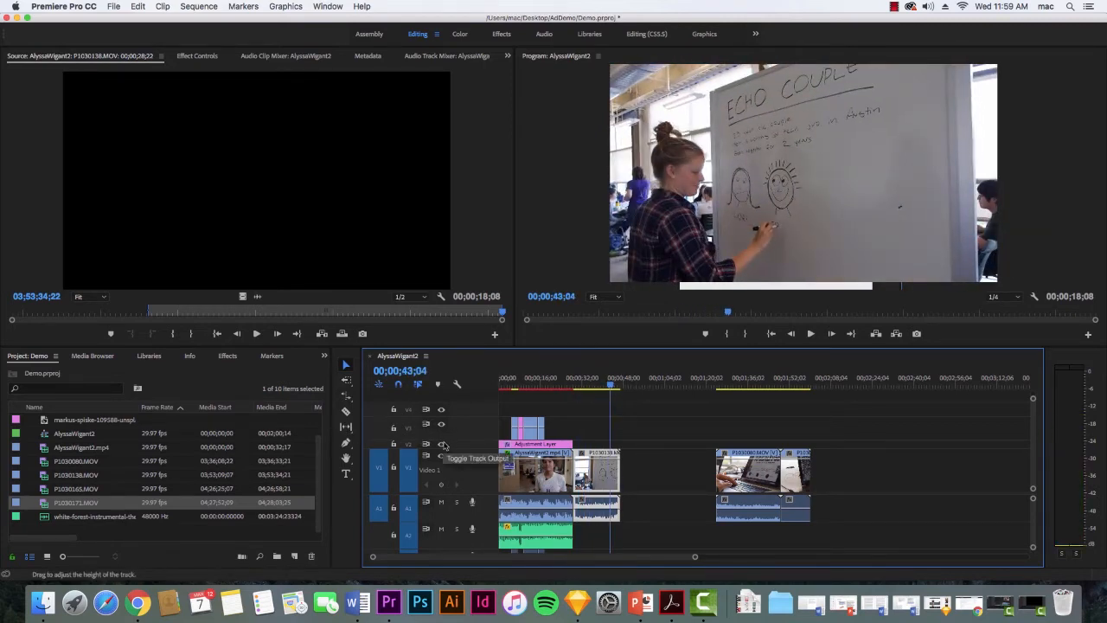
# Save the project and shorten P1030138.MOV to a duration of 00;00;07;04 with the Rate Stretch tool.
pyautogui.click(350, 403)
pyautogui.press('super+s')
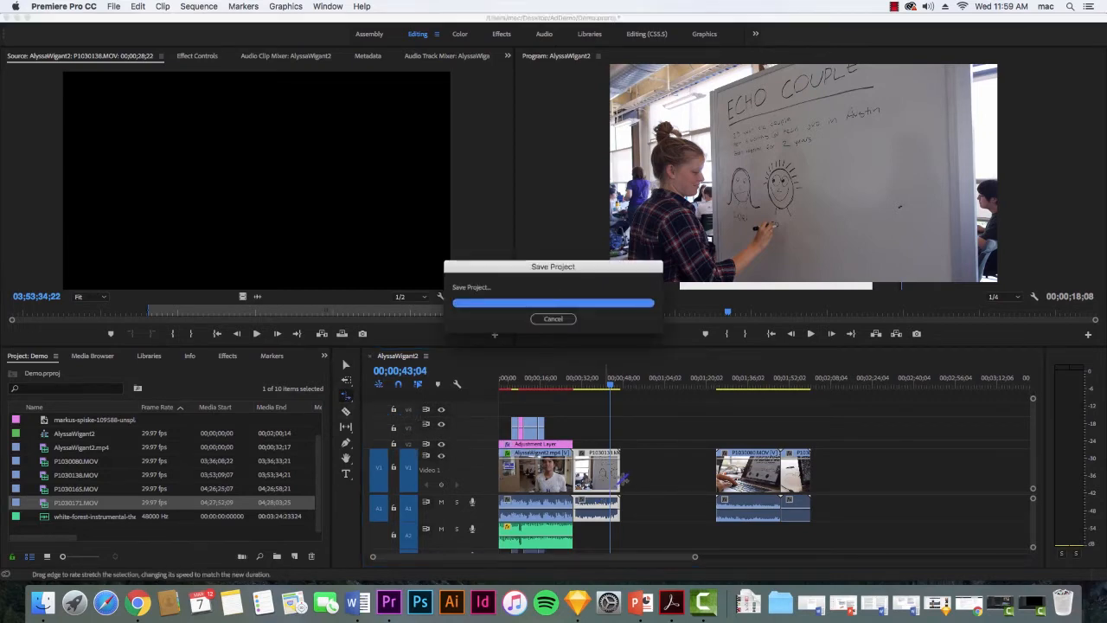
pyautogui.click(664, 483)
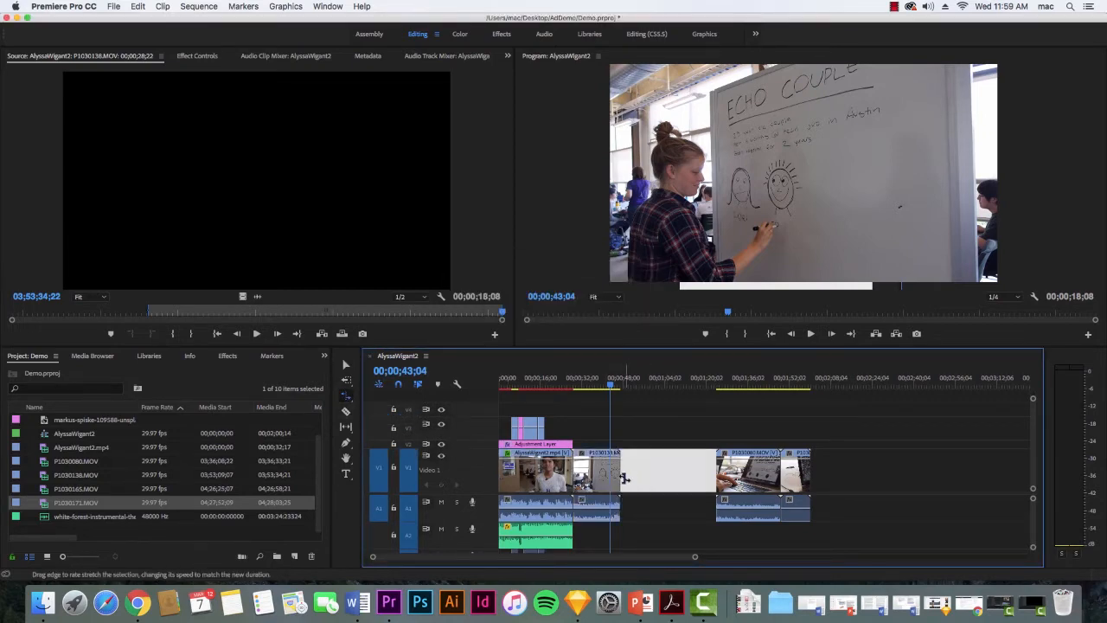
pyautogui.click(621, 471)
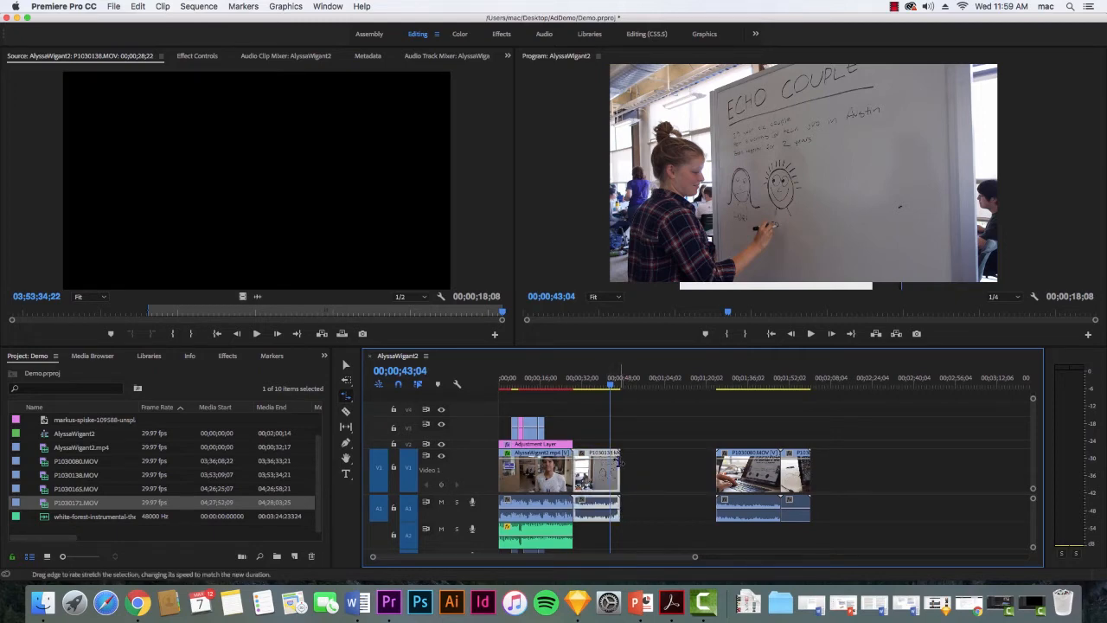
pyautogui.moveTo(619, 462); pyautogui.dragTo(606, 462)
pyautogui.moveTo(606, 462); pyautogui.dragTo(591, 462)
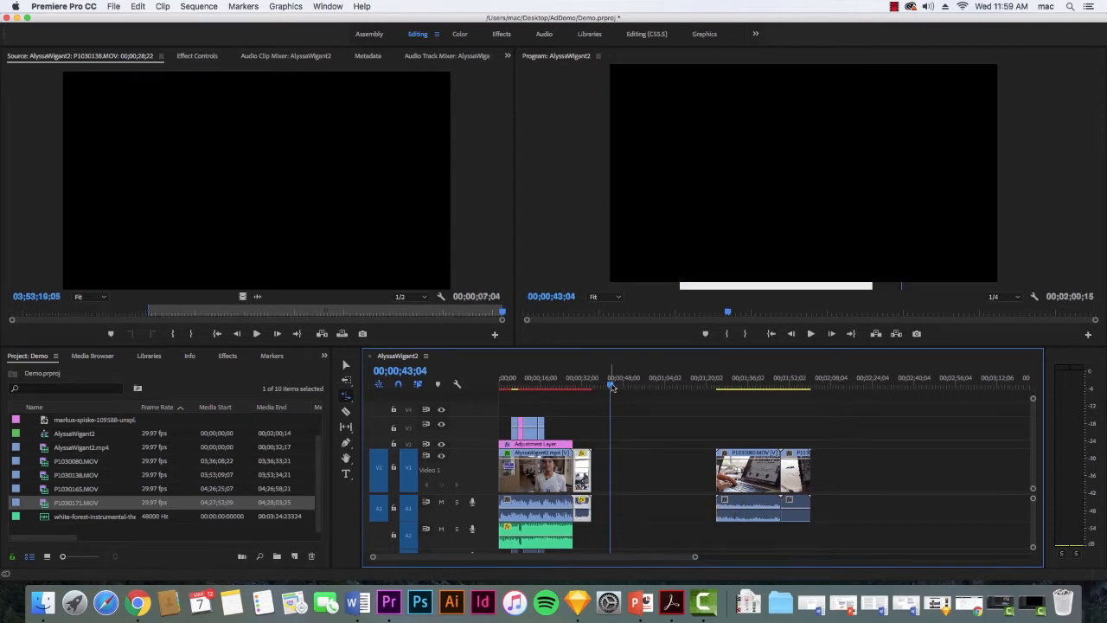
# Play back the sped-up P1030138.MOV twice from near its start to check the faster motion.
pyautogui.moveTo(611, 389); pyautogui.dragTo(577, 391)
pyautogui.press('space')
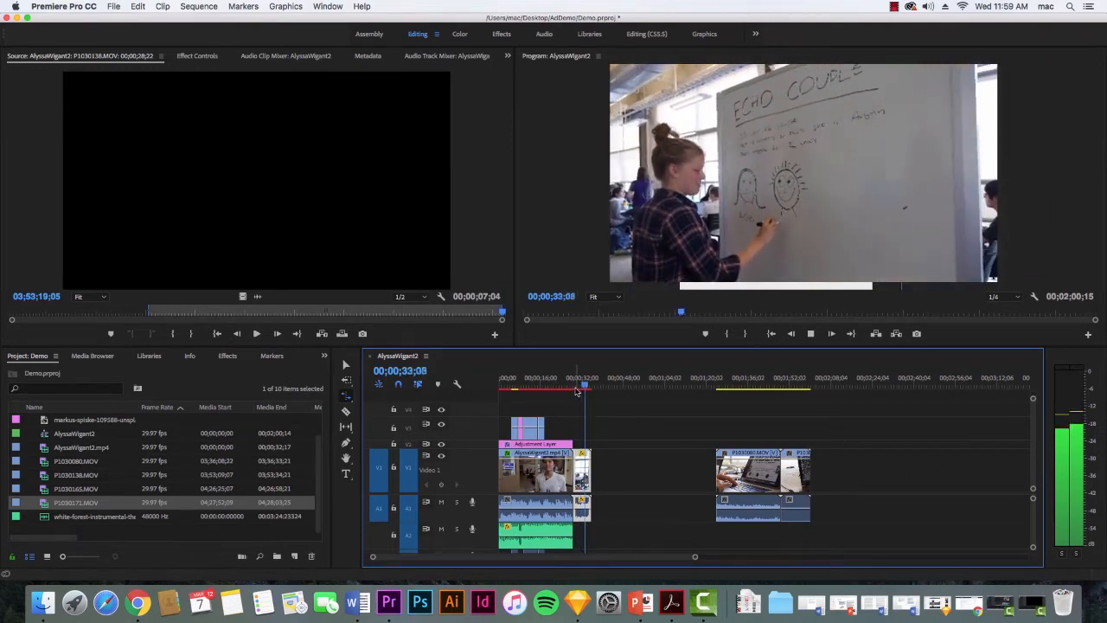
pyautogui.press('space')
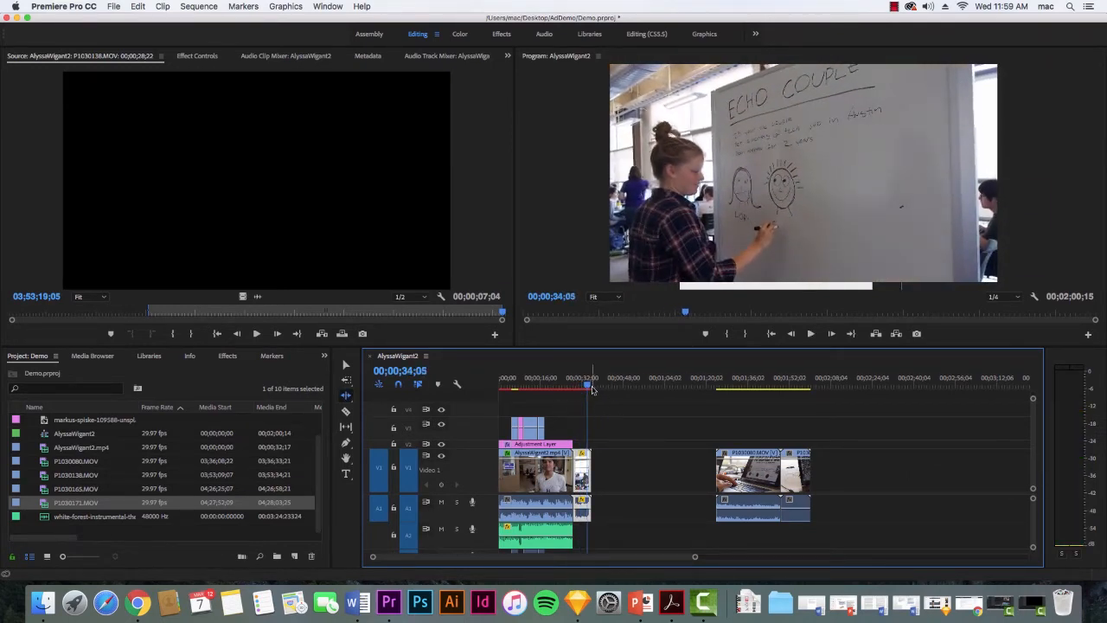
pyautogui.click(584, 387)
pyautogui.click(579, 387)
pyautogui.press('space')
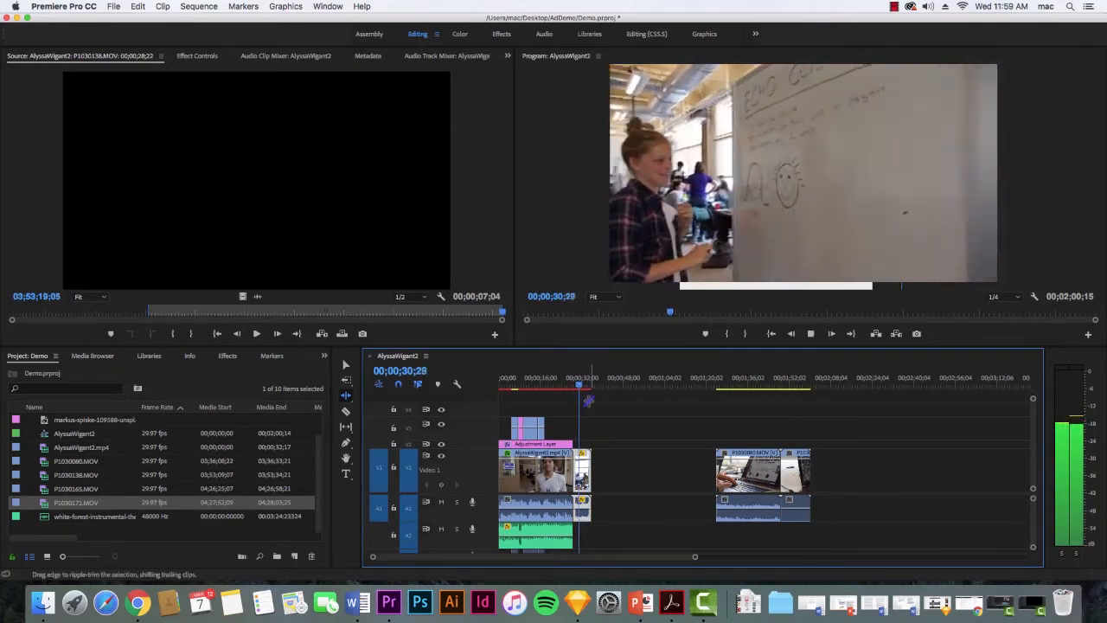
pyautogui.press('space')
# Undo the speed-up and slow P1030138.MOV with the Rate Stretch tool to a duration of 00;00;48;09.
pyautogui.press('super+z')
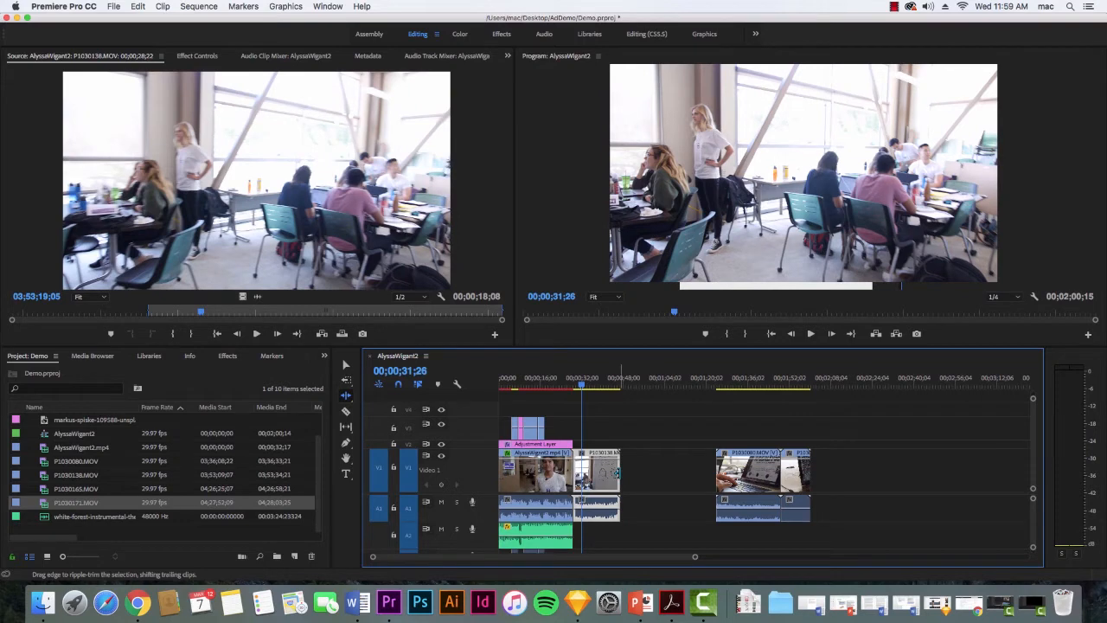
pyautogui.moveTo(617, 472); pyautogui.dragTo(698, 473)
pyautogui.press('r')
# Play back two parts of the slowed P1030138.MOV to check the slow motion.
pyautogui.press('space')
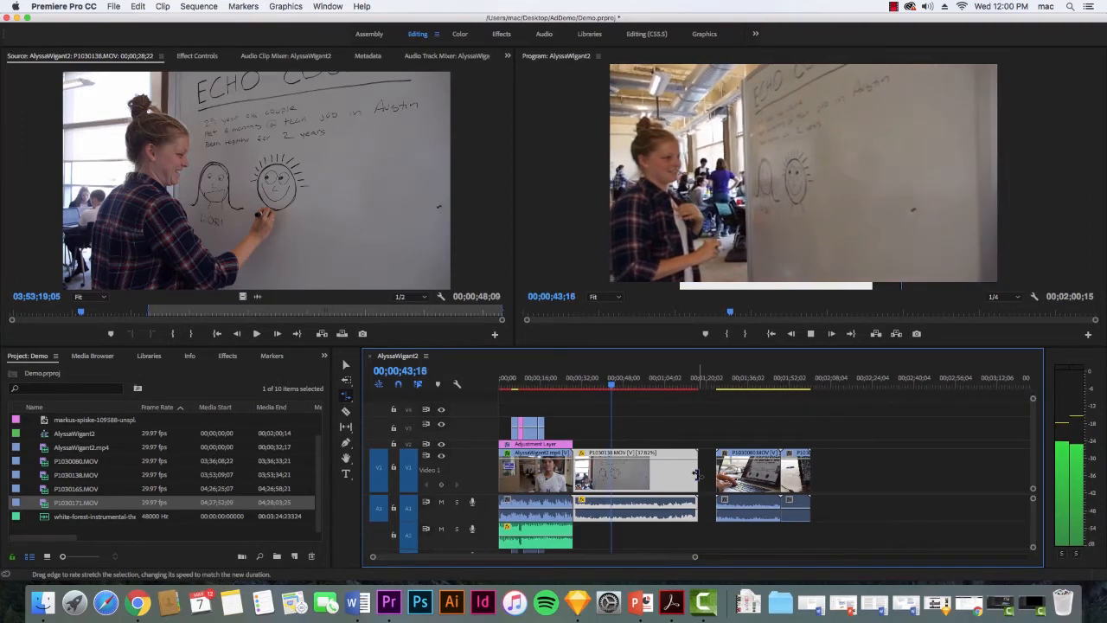
pyautogui.press('space')
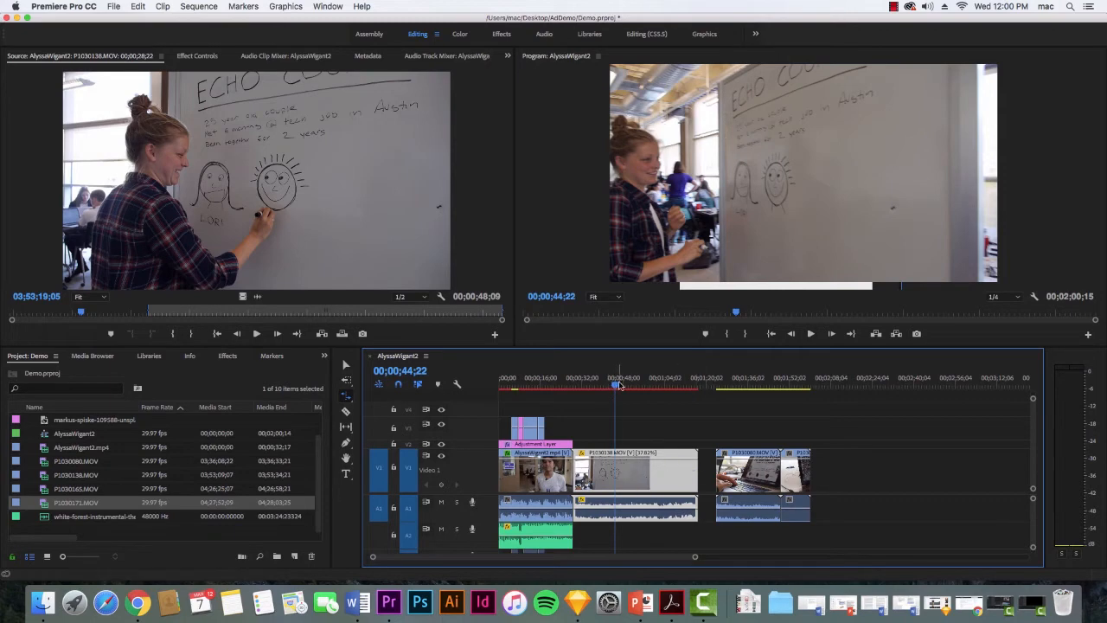
pyautogui.moveTo(619, 389); pyautogui.dragTo(597, 412)
pyautogui.press('space')
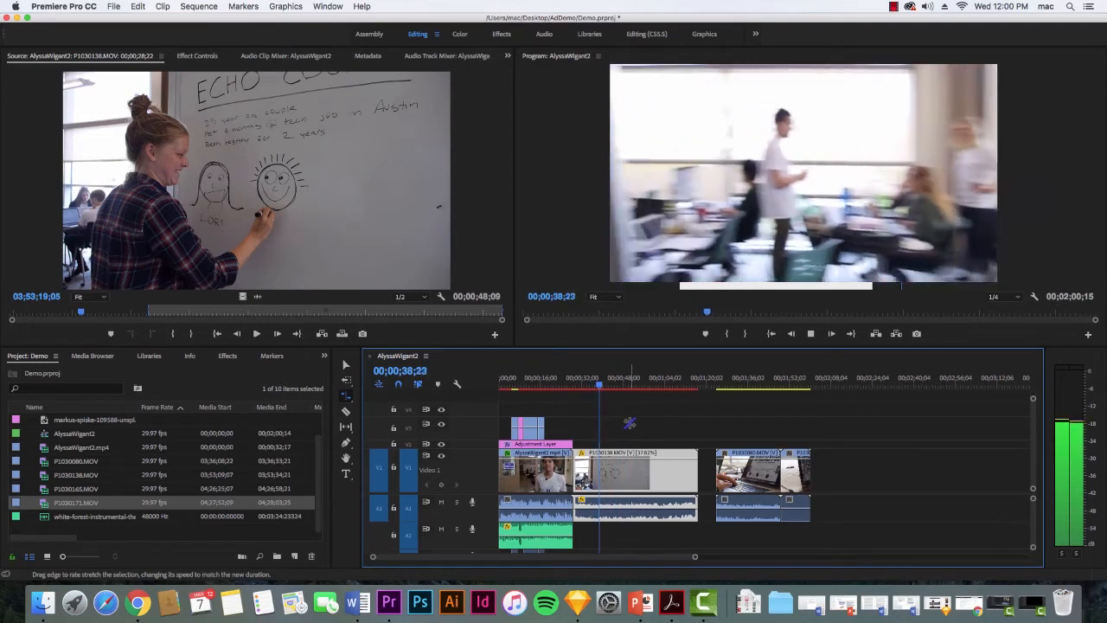
pyautogui.press('space')
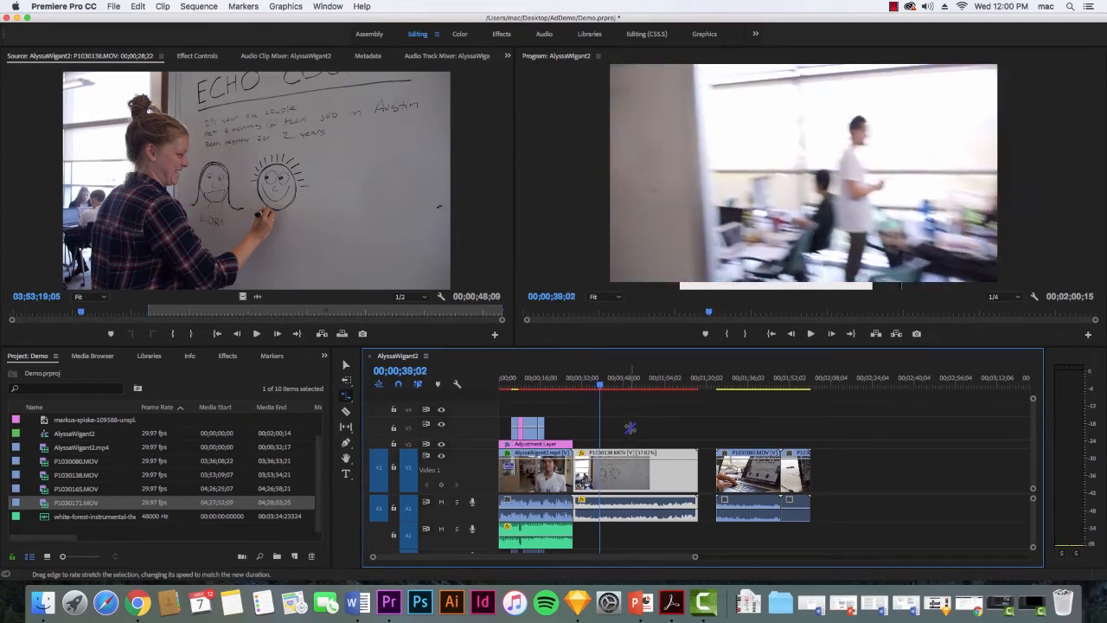
# Undo the last stretch and use Speed/Duration to speed up P1030138.MOV to a duration of 00;00;06;03.
pyautogui.press('super+z')
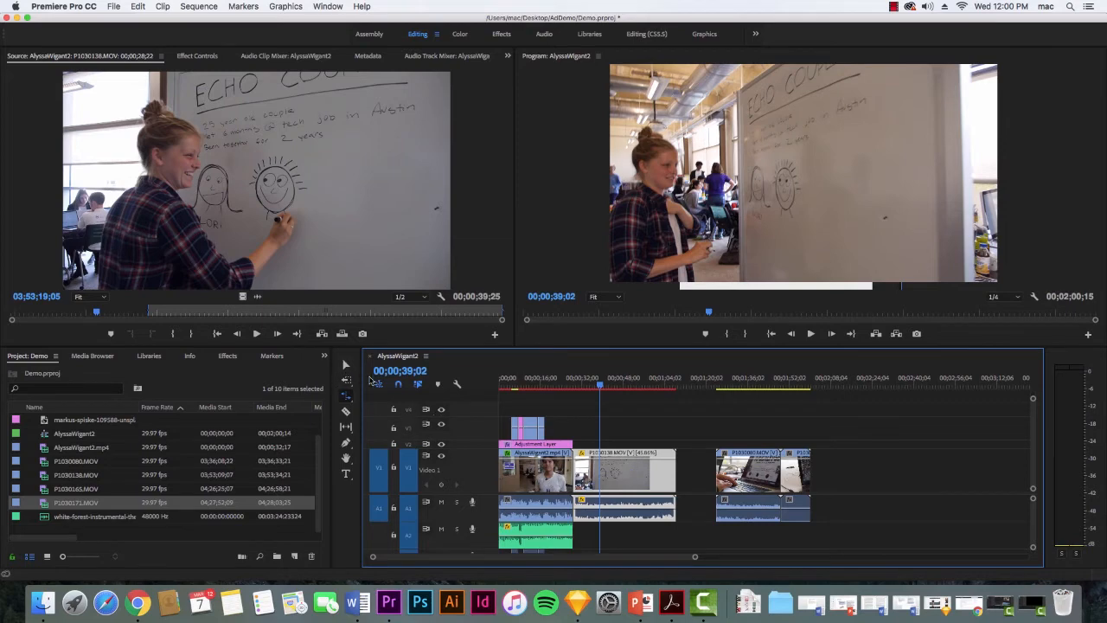
pyautogui.press('v')
pyautogui.rightClick(622, 484)
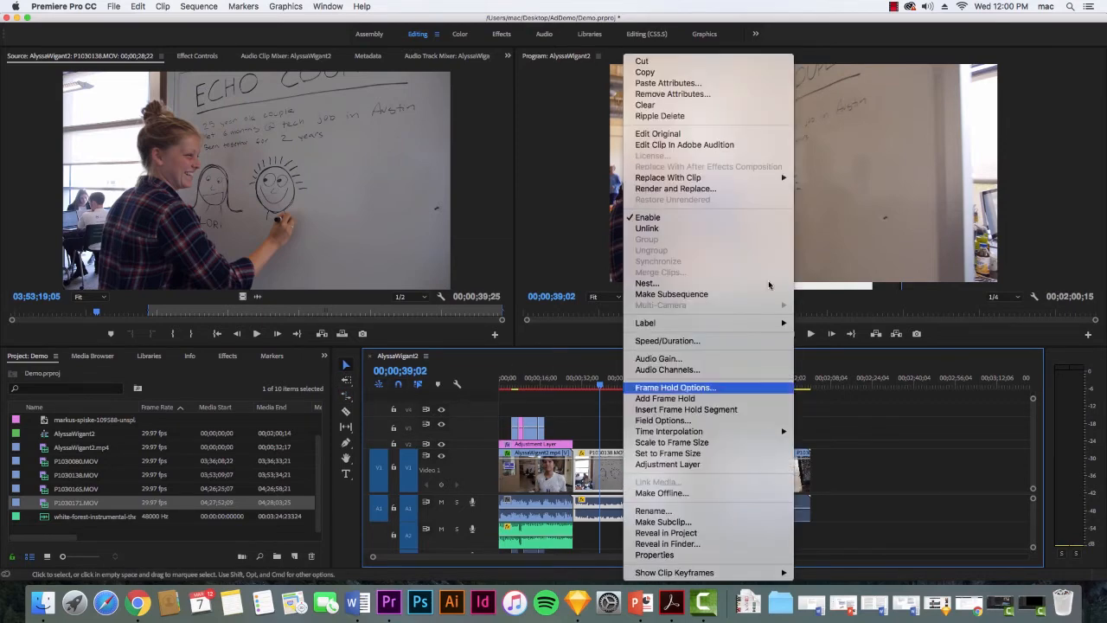
pyautogui.click(711, 346)
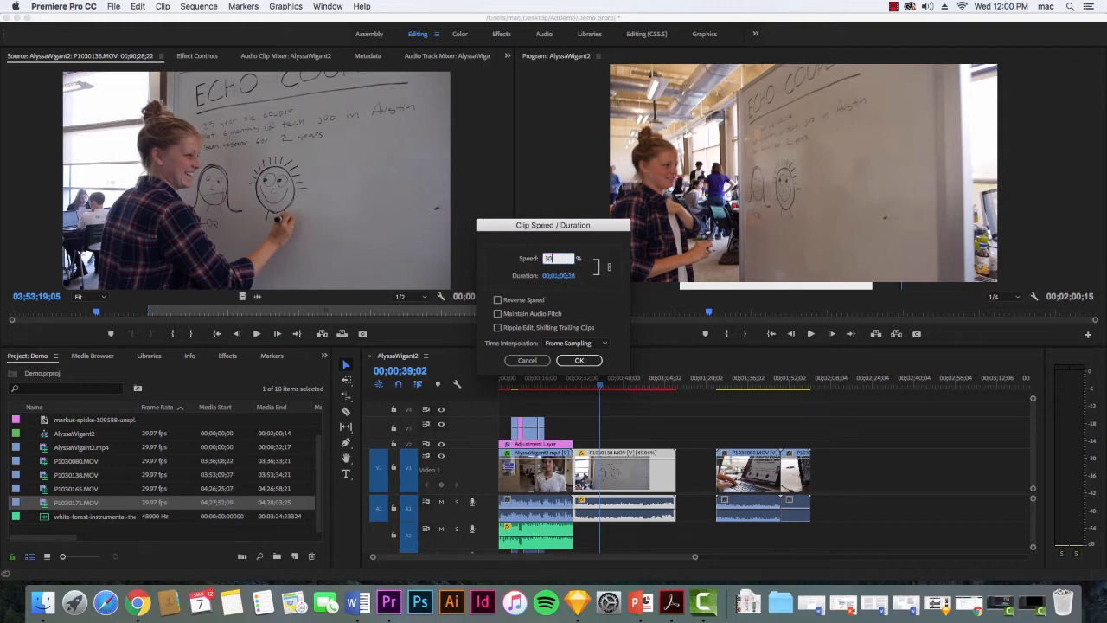
pyautogui.click(579, 362)
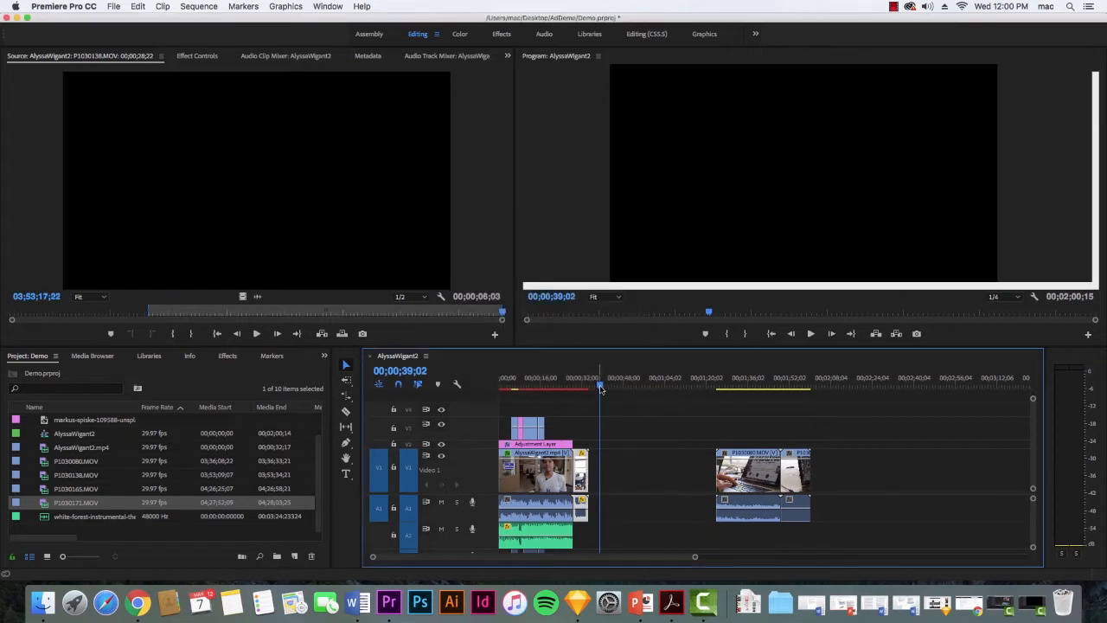
# Play back P1030138.MOV from its start to check the speed set through Speed/Duration.
pyautogui.click(571, 391)
pyautogui.moveTo(571, 393); pyautogui.dragTo(578, 388)
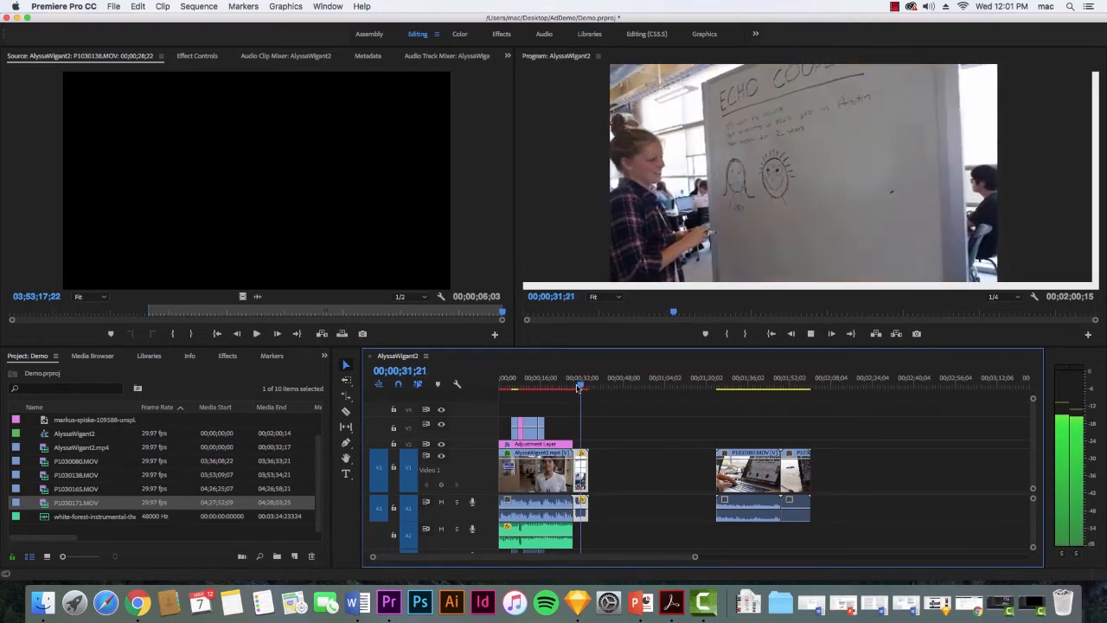
pyautogui.press('space')
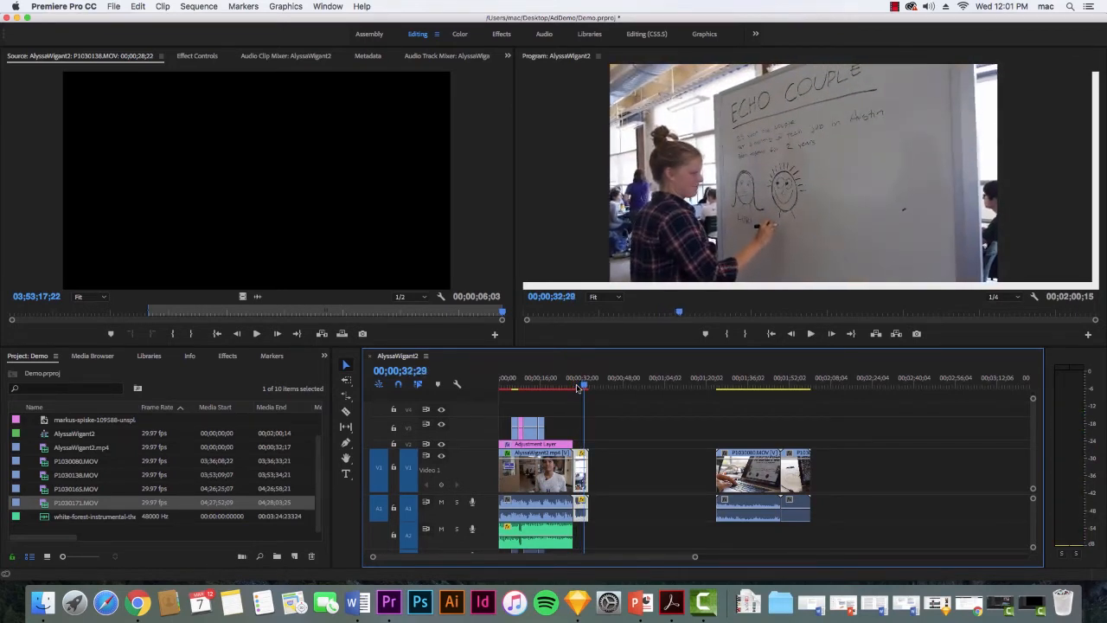
pyautogui.press('.')
# Undo the Speed/Duration change on P1030138.MOV and deselect the clip.
pyautogui.press('super+z')
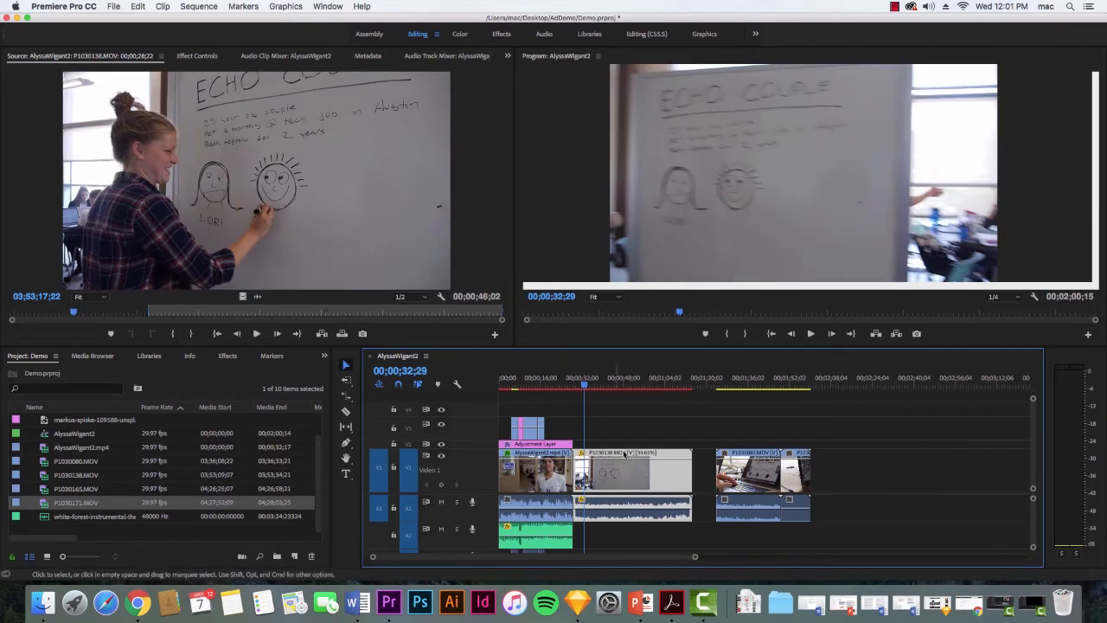
pyautogui.rightClick(633, 474)
pyautogui.click(631, 431)
pyautogui.click(637, 424)
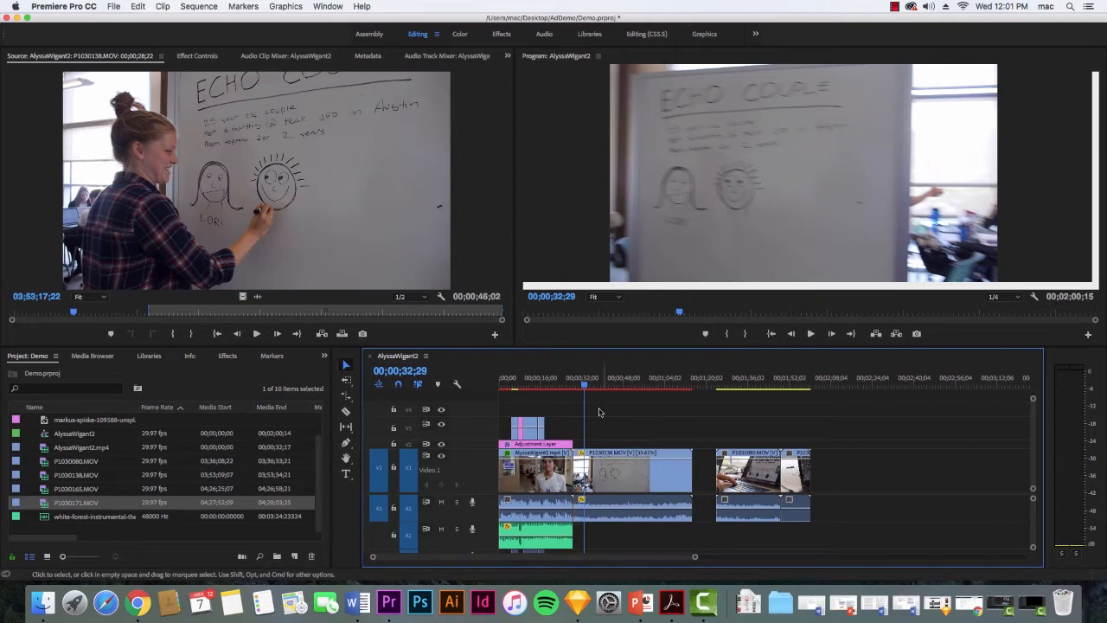
# Split the slowed P1030138.MOV with the Razor at 00;00;44;14 and 00;00;55;18.
pyautogui.moveTo(595, 391)
pyautogui.mouseDown()
pyautogui.moveTo(636, 393)
pyautogui.moveTo(614, 392)
pyautogui.mouseUp()
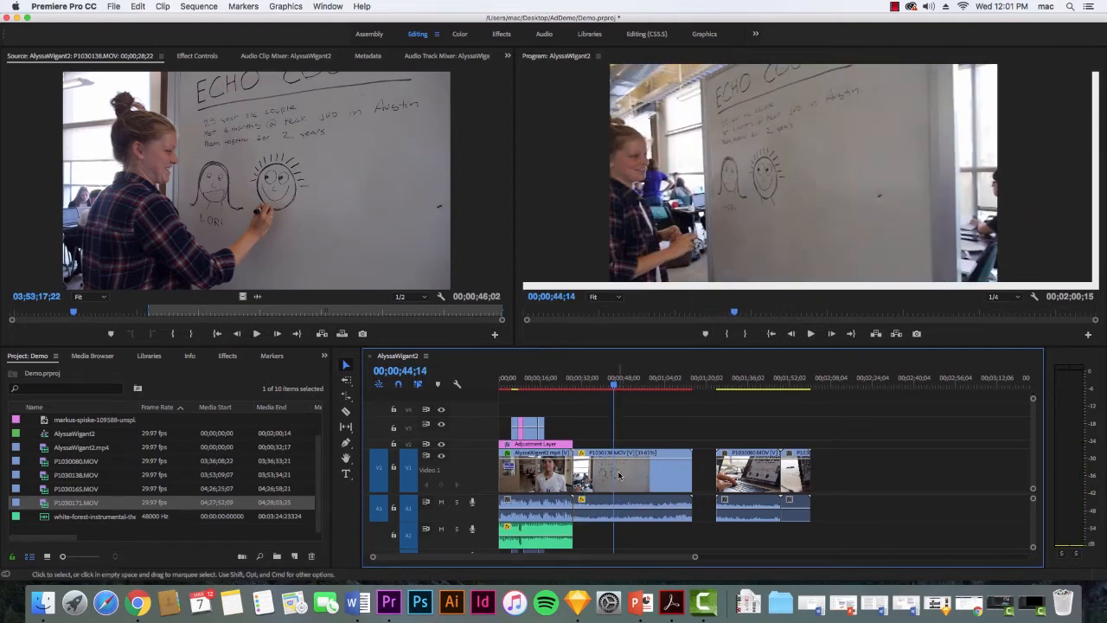
pyautogui.press('c')
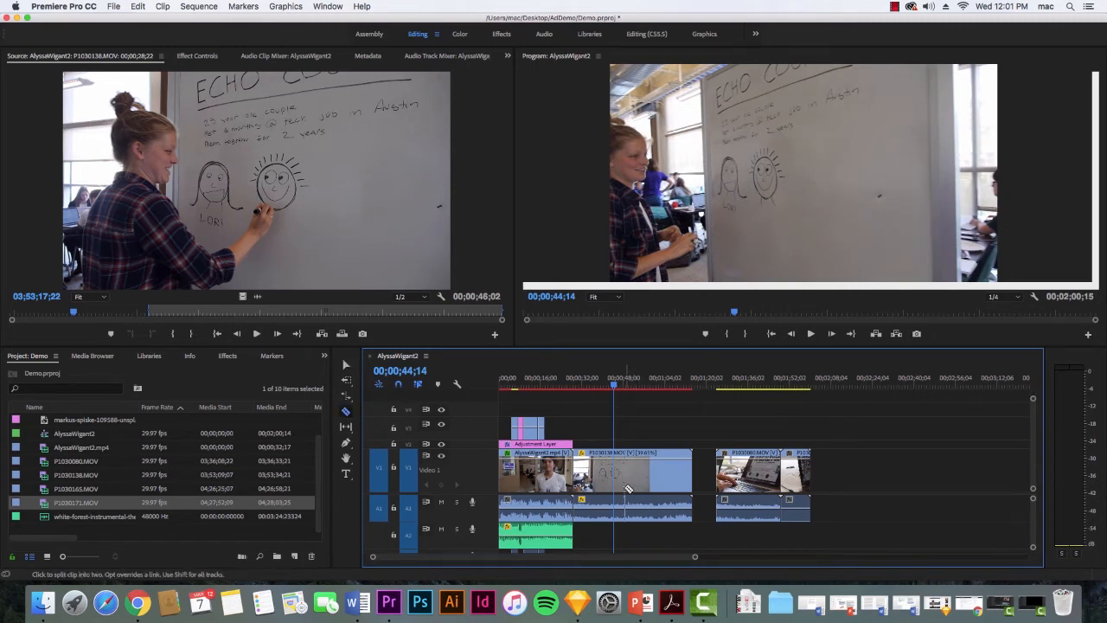
pyautogui.click(618, 483)
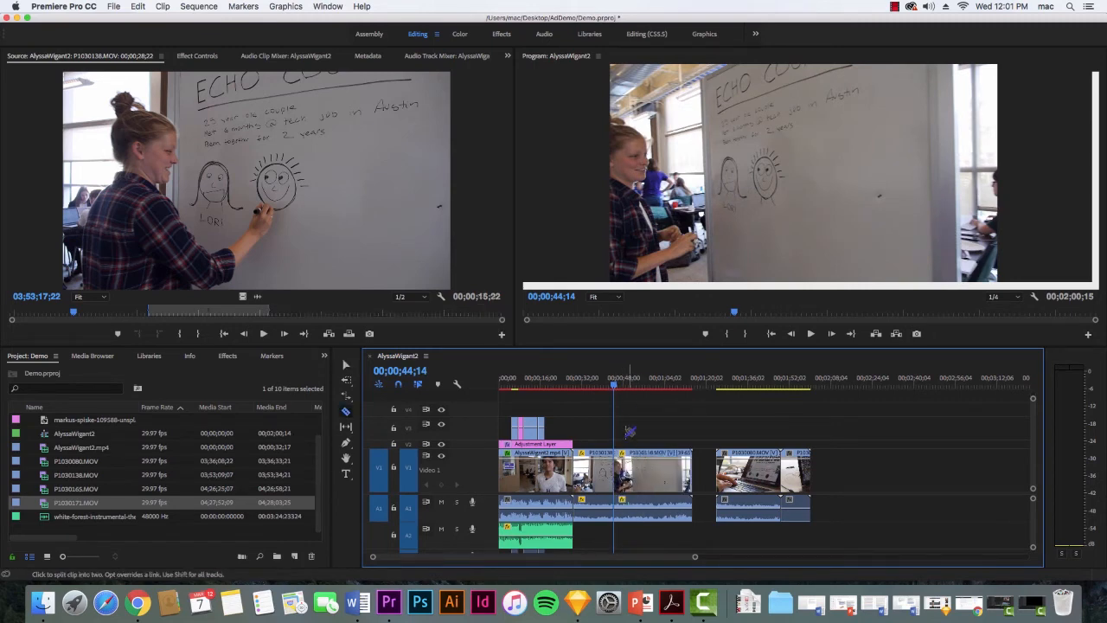
pyautogui.moveTo(612, 388); pyautogui.dragTo(641, 388)
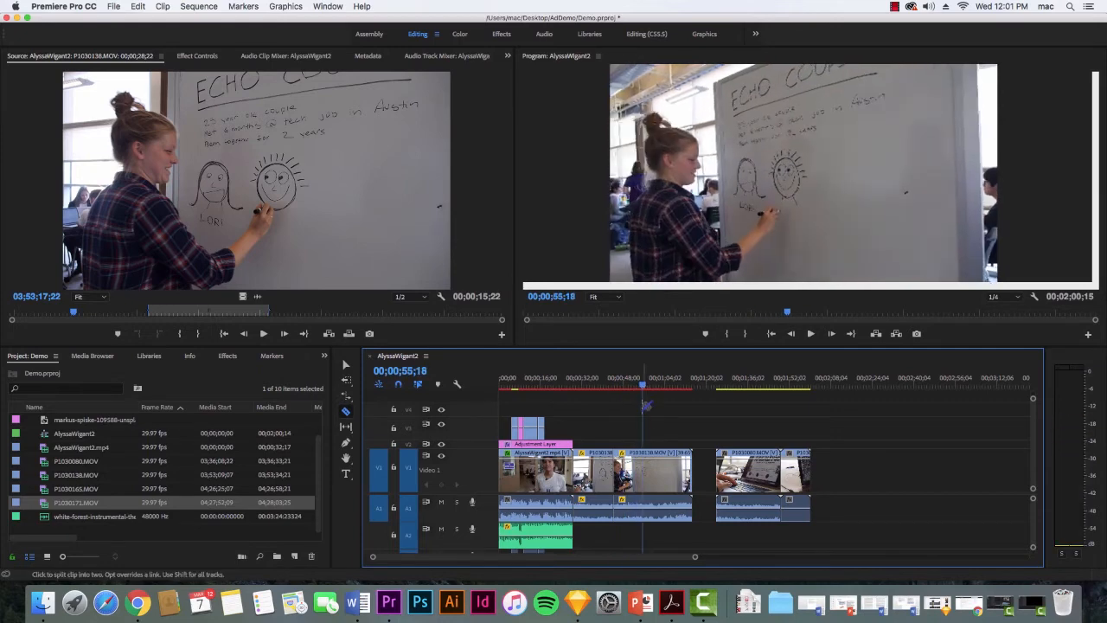
pyautogui.click(647, 476)
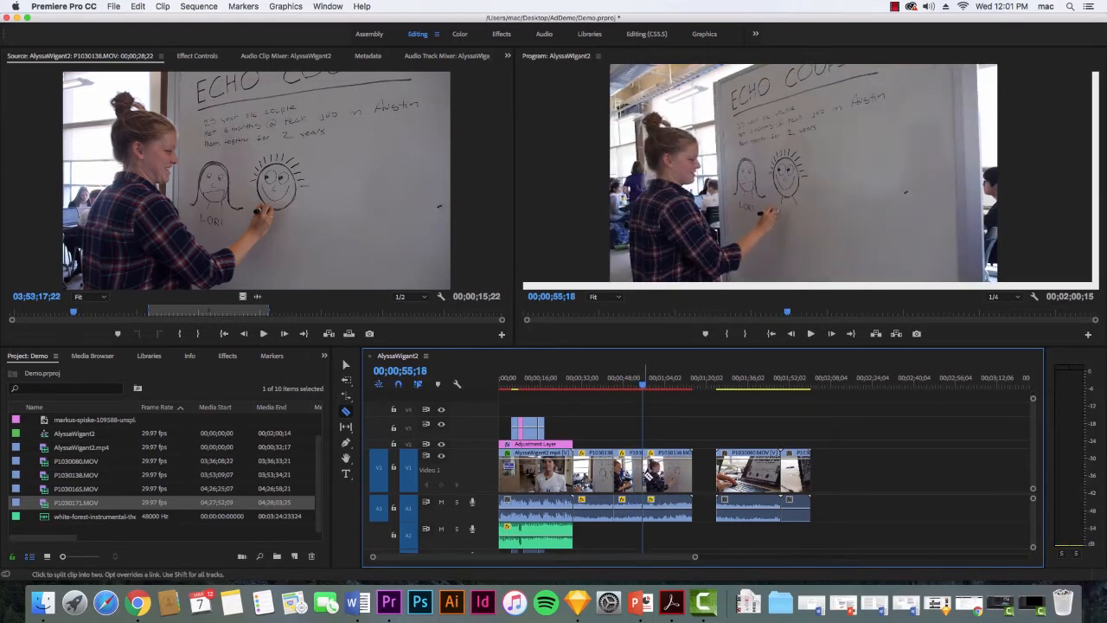
pyautogui.click(614, 472)
pyautogui.press('v')
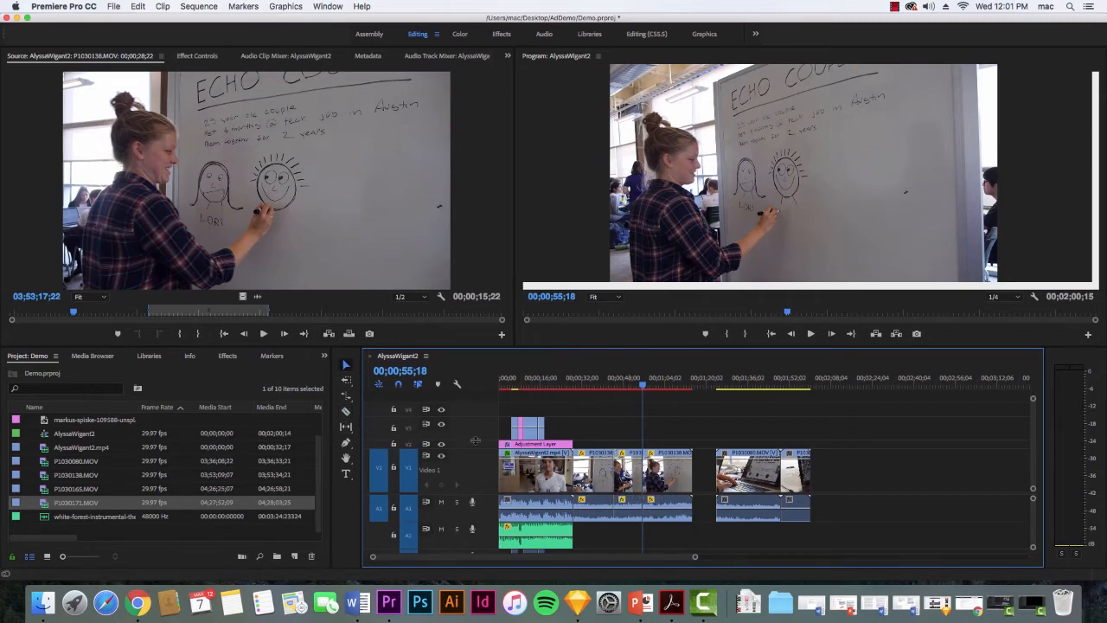
# Speed up the middle piece of P1030138.MOV with Rate Stretch and move the last piece against its shortened end.
pyautogui.press('r')
pyautogui.moveTo(642, 471); pyautogui.dragTo(627, 471)
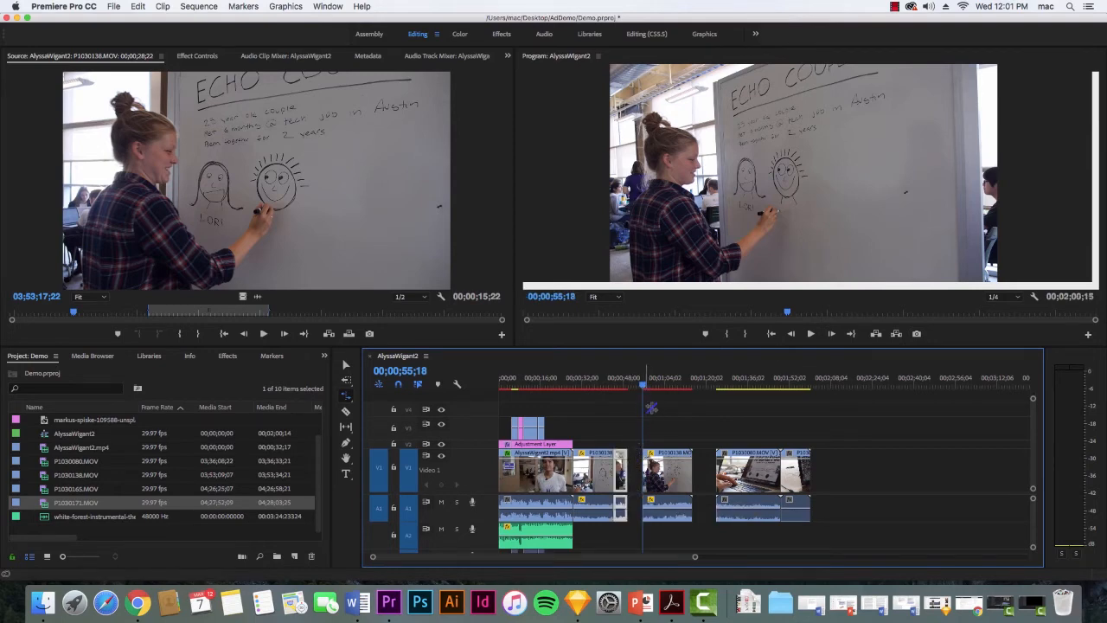
pyautogui.moveTo(644, 387); pyautogui.dragTo(654, 386)
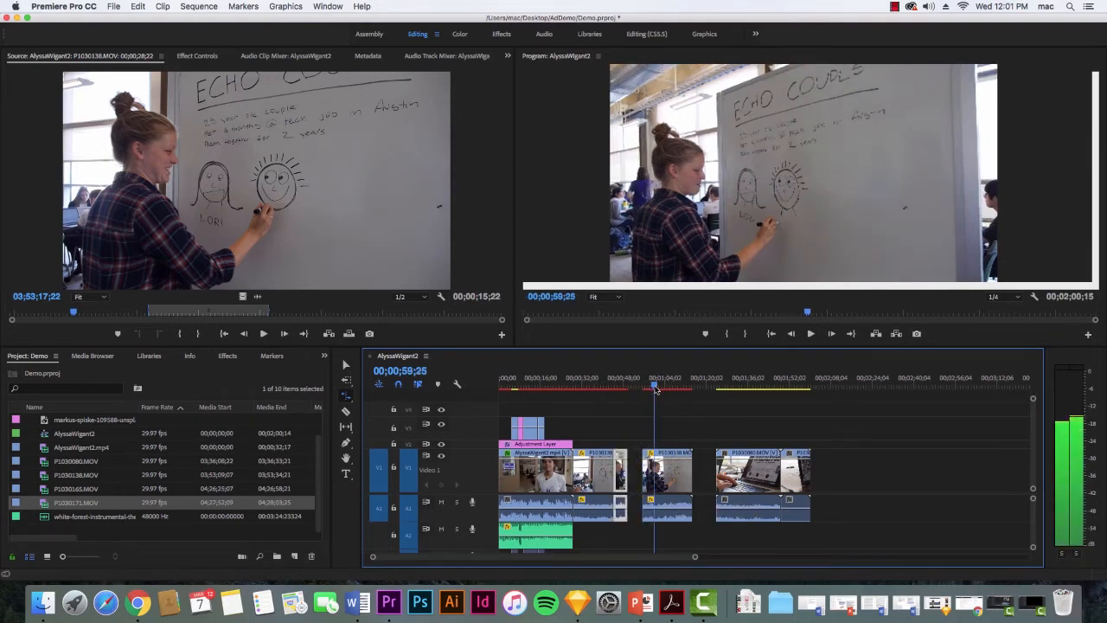
pyautogui.press('v')
pyautogui.moveTo(671, 474); pyautogui.dragTo(657, 474)
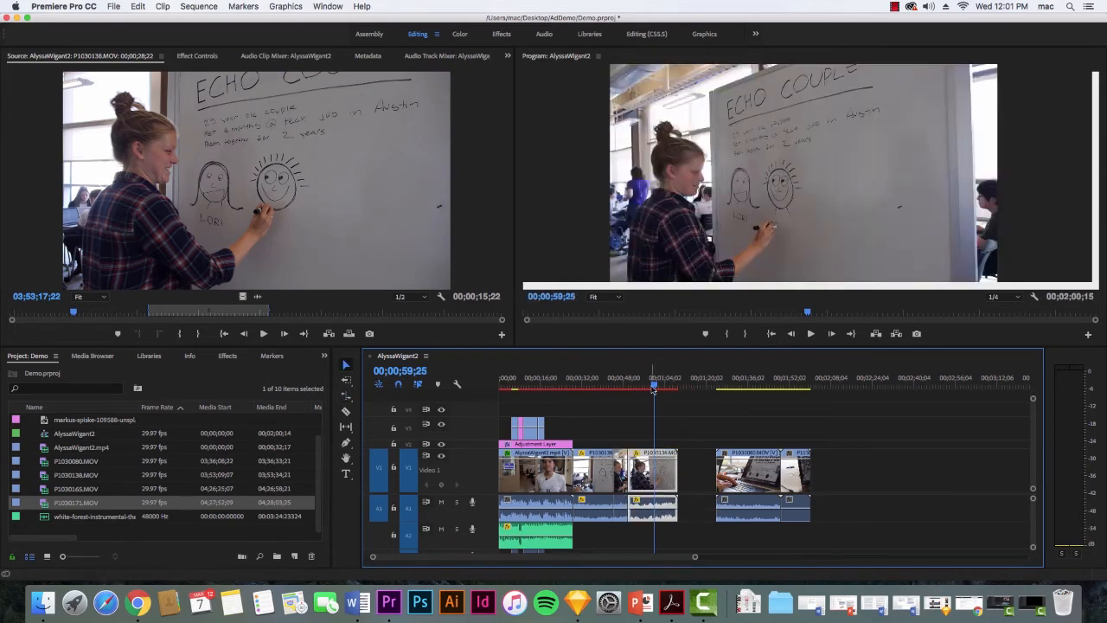
# Play back the sped-up middle piece of P1030138.MOV through the cut to the last piece.
pyautogui.moveTo(654, 387); pyautogui.dragTo(606, 397)
pyautogui.press('space')
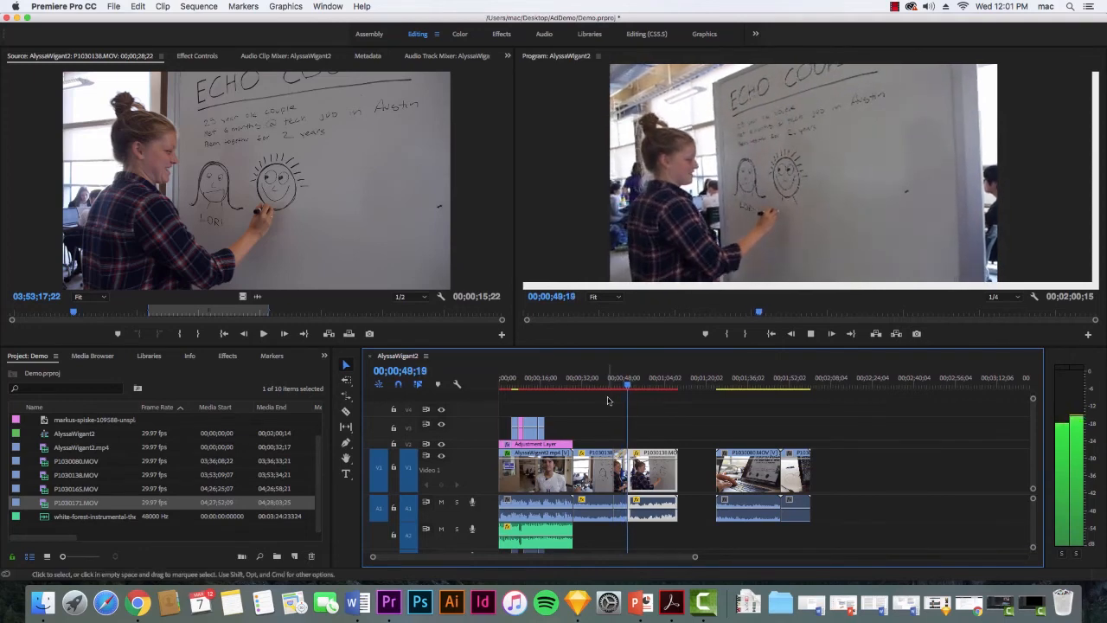
pyautogui.press('space')
# Undo the razor cuts, speed changes and clip moves until P1030138.MOV, P1030080.MOV and P1030171.MOV adjoin at their original speed.
pyautogui.press('super+z')
pyautogui.press('super+z')
pyautogui.press('super+z')
pyautogui.press('super+z')
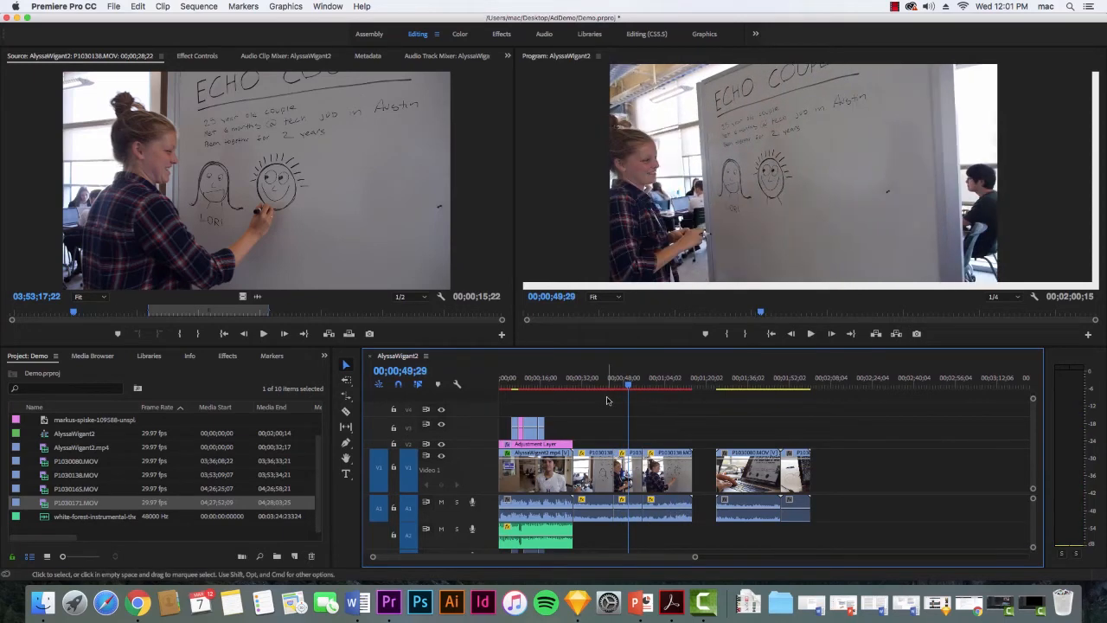
pyautogui.press('super+z')
pyautogui.press('super+z')
pyautogui.press('super+z')
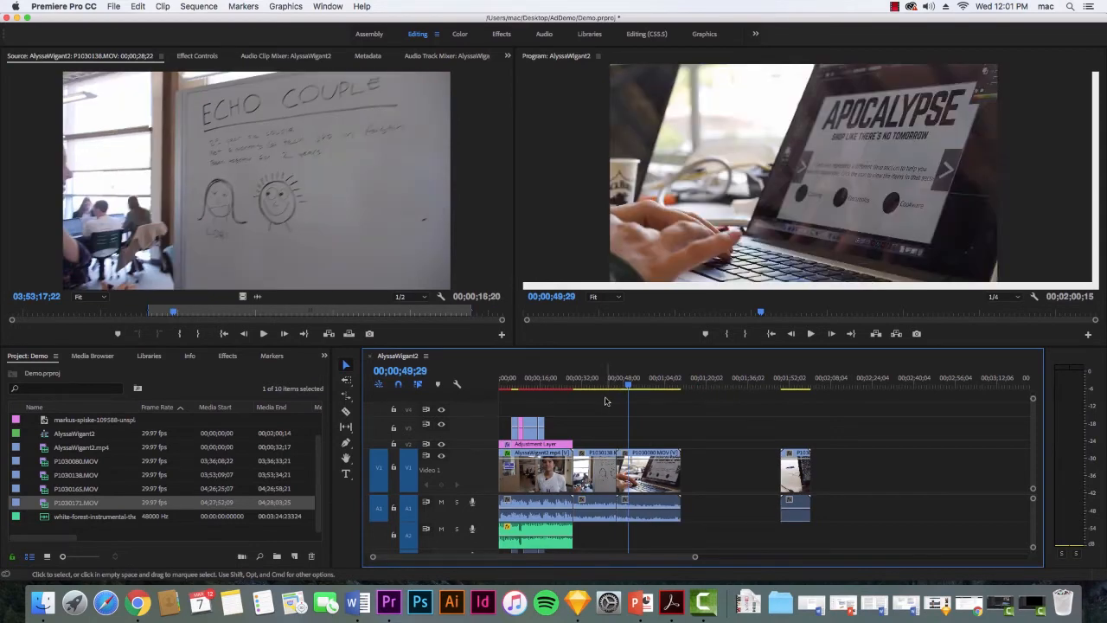
pyautogui.press('super+z')
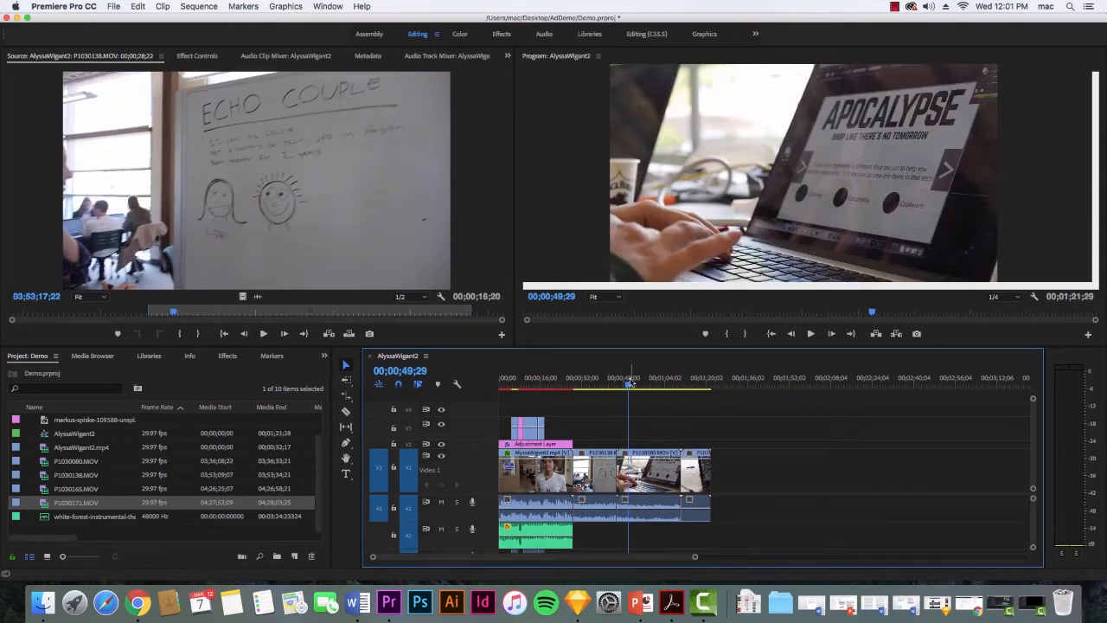
# Play back P1030138.MOV from two positions to locate the start of the part for slow motion, stopping at 00;00;35;18.
pyautogui.moveTo(629, 385); pyautogui.dragTo(598, 391)
pyautogui.press('space')
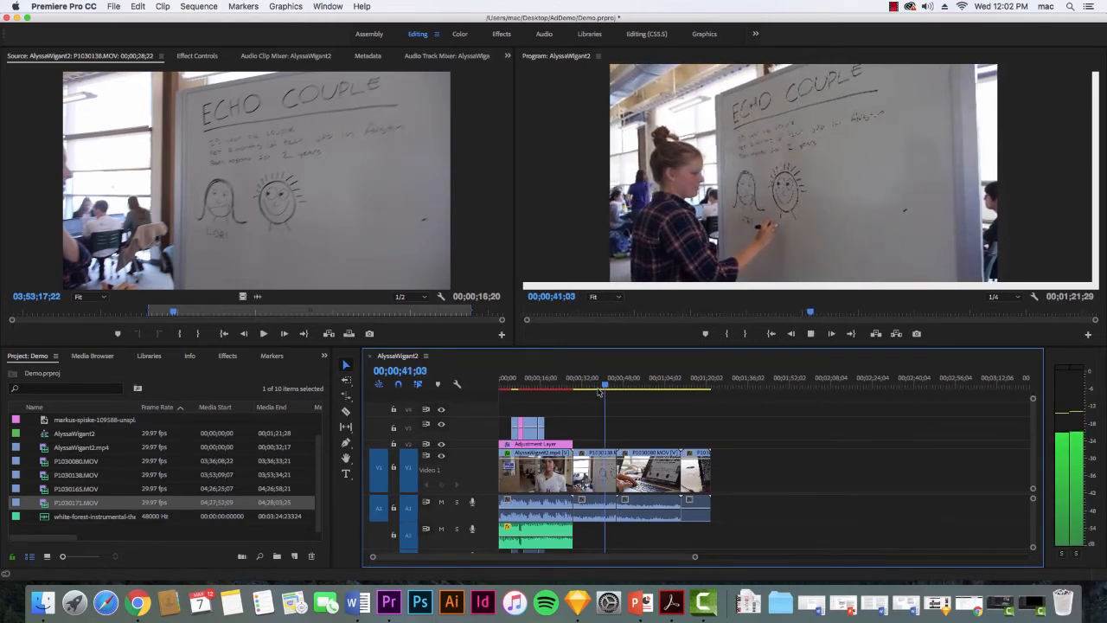
pyautogui.press('space')
pyautogui.moveTo(611, 385); pyautogui.dragTo(588, 386)
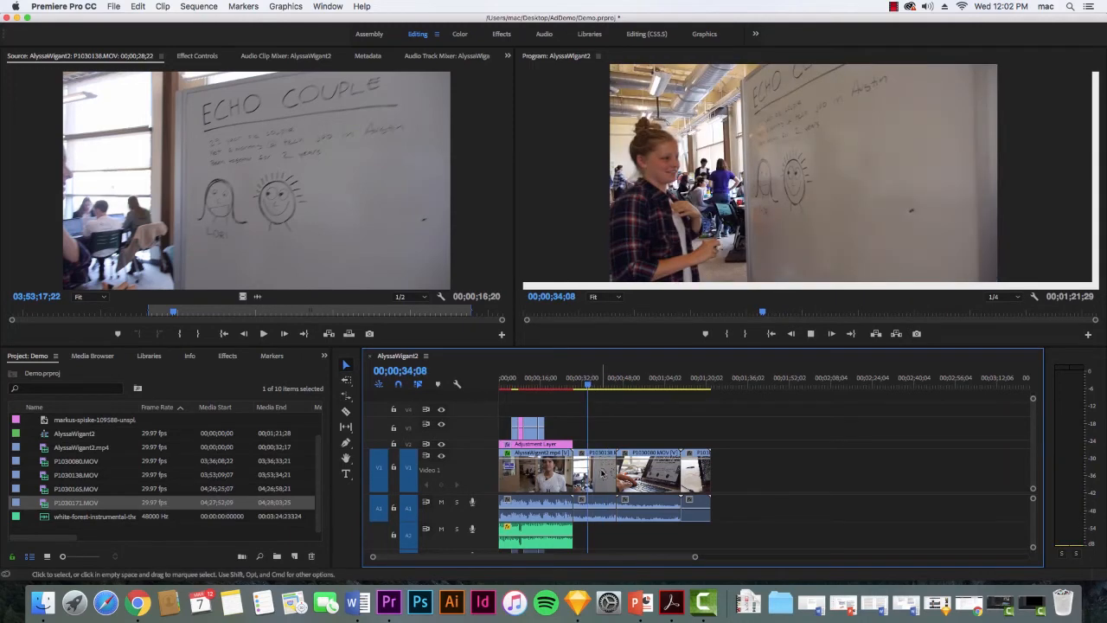
pyautogui.press('space')
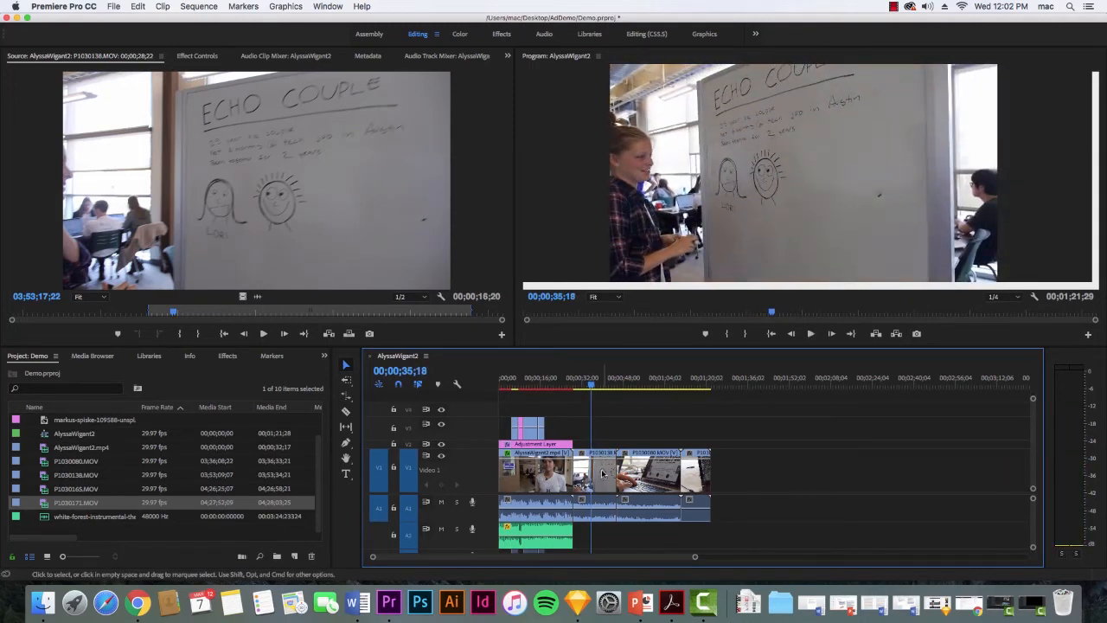
# Split P1030138.MOV with the Razor at 00;00;35;18 and again about two seconds further on.
pyautogui.moveTo(697, 558); pyautogui.dragTo(645, 561)
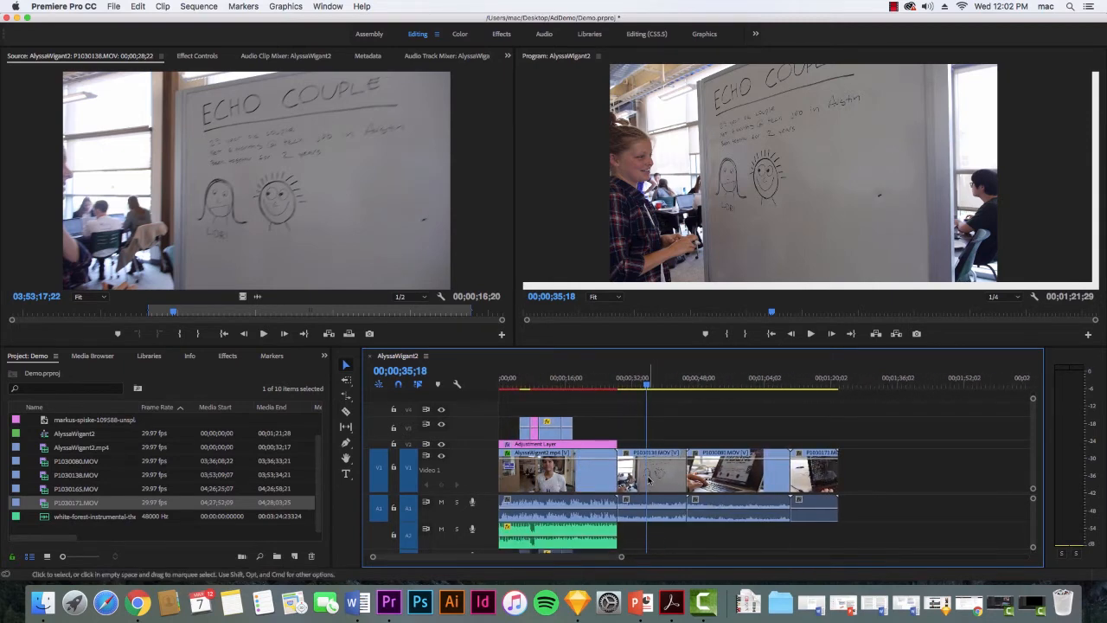
pyautogui.press('c')
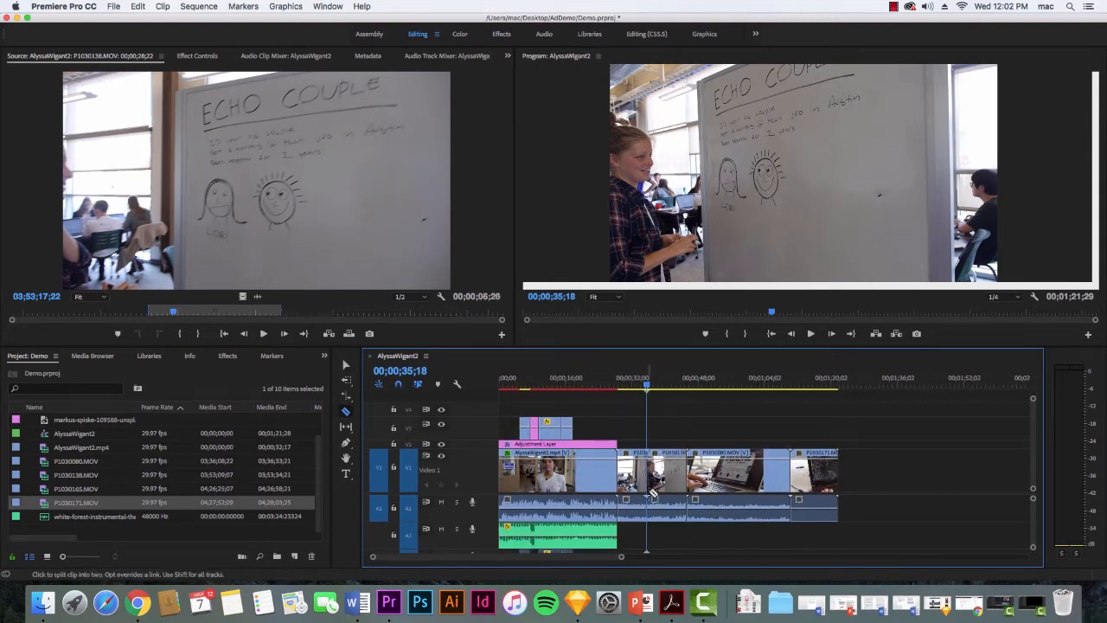
pyautogui.click(634, 383)
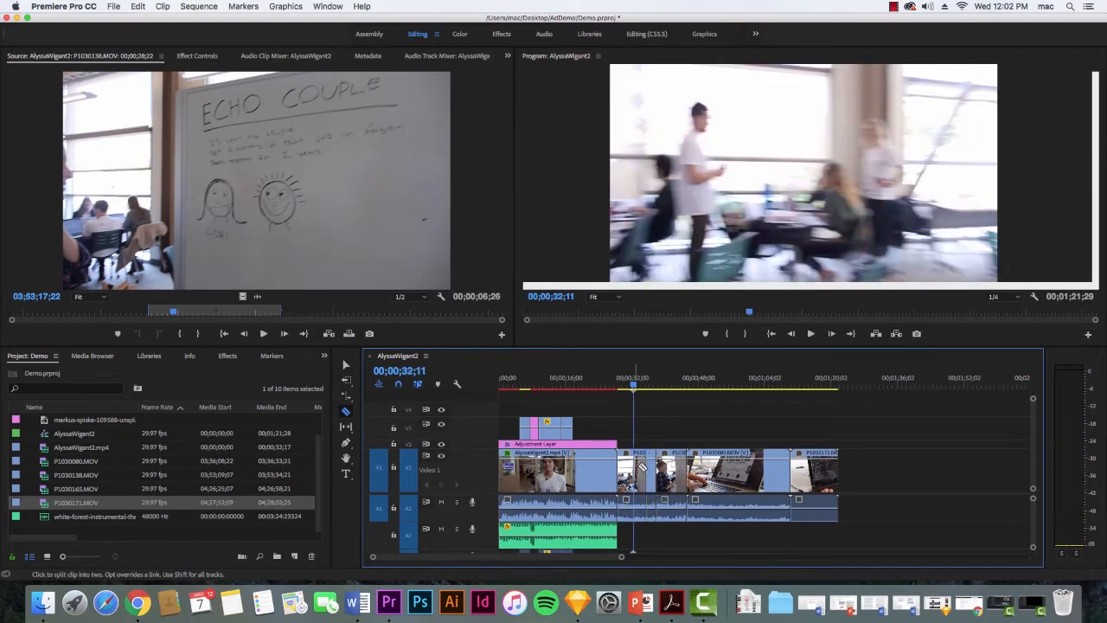
# Move the last P1030138.MOV piece and all clips after it about 5.5 seconds later to open a gap behind the middle piece.
pyautogui.press('r')
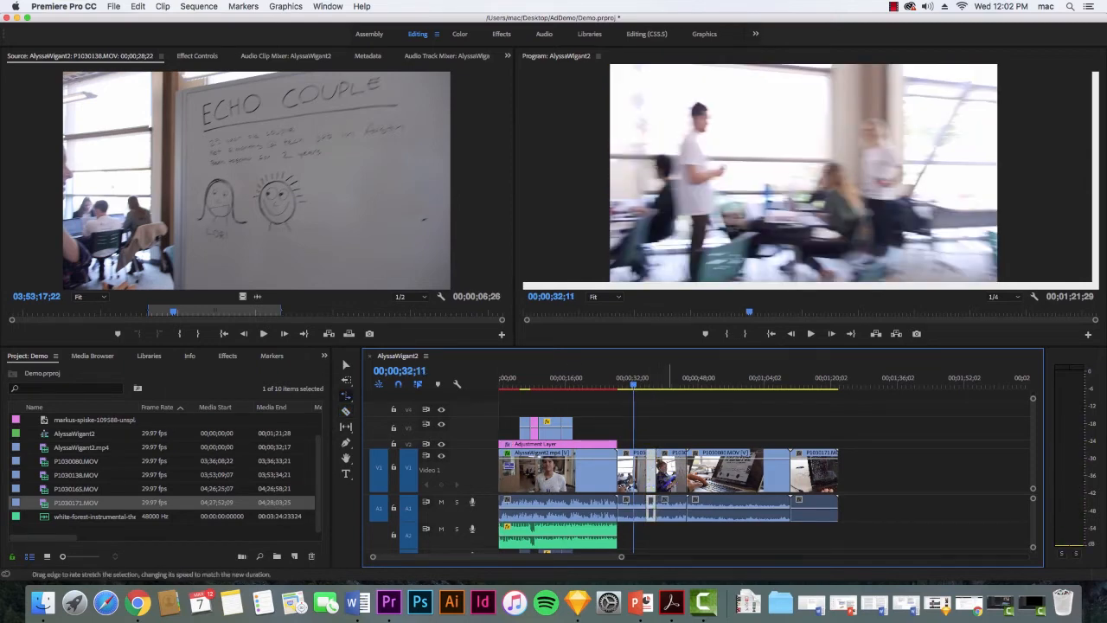
pyautogui.press('v')
pyautogui.moveTo(680, 428); pyautogui.dragTo(848, 516)
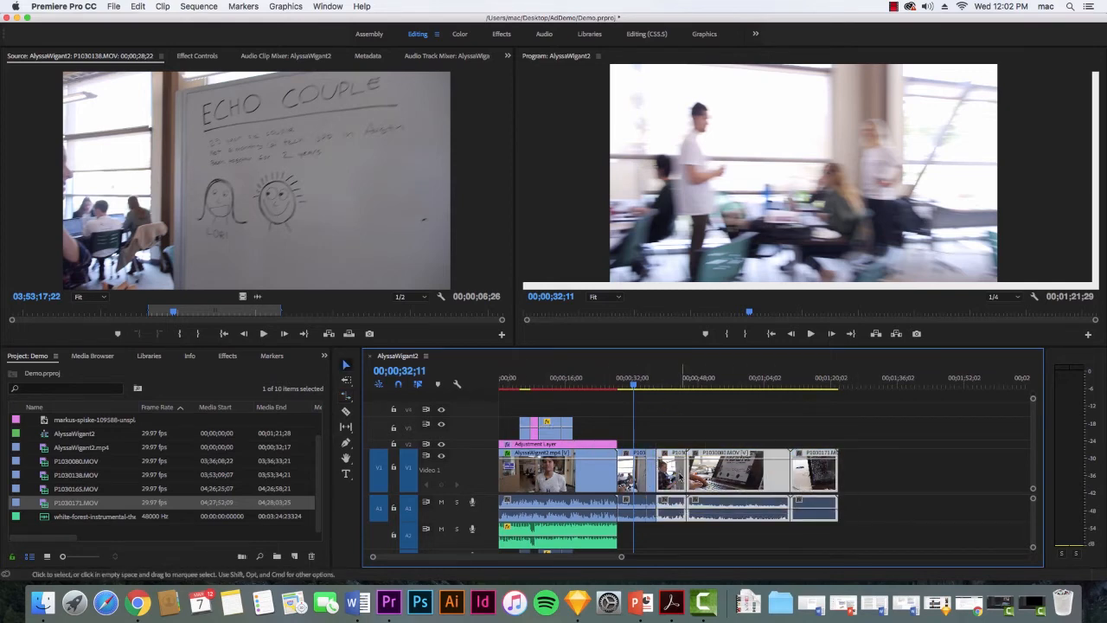
pyautogui.moveTo(679, 476)
pyautogui.mouseDown()
pyautogui.moveTo(703, 477)
pyautogui.moveTo(672, 471)
pyautogui.mouseUp()
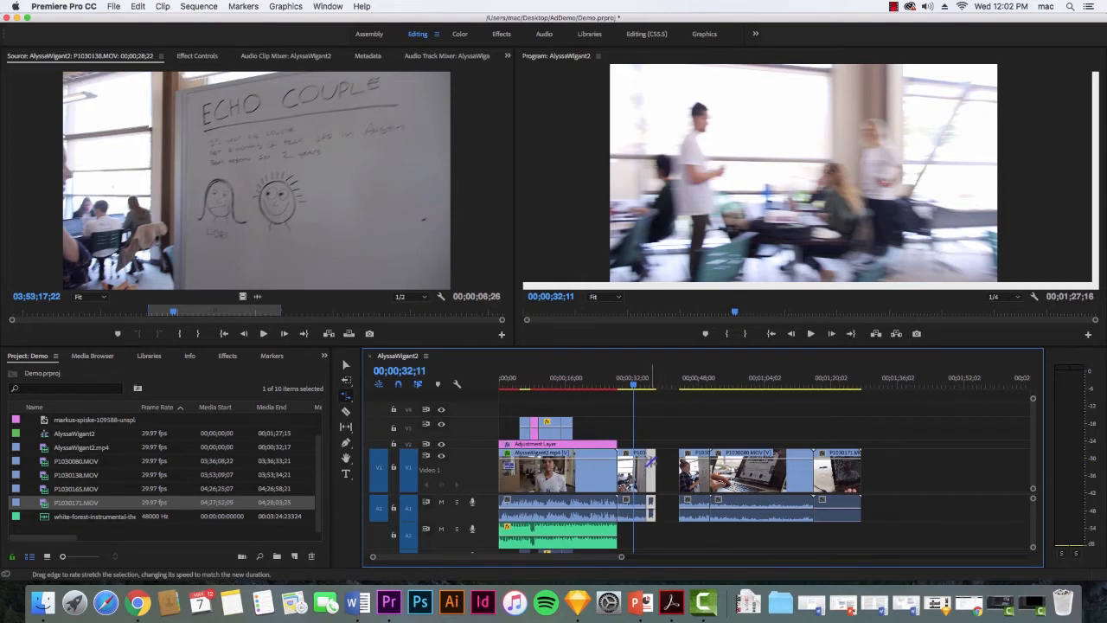
# Try to stretch the short middle piece of P1030138.MOV into the gap with Rate Stretch.
pyautogui.click(675, 463)
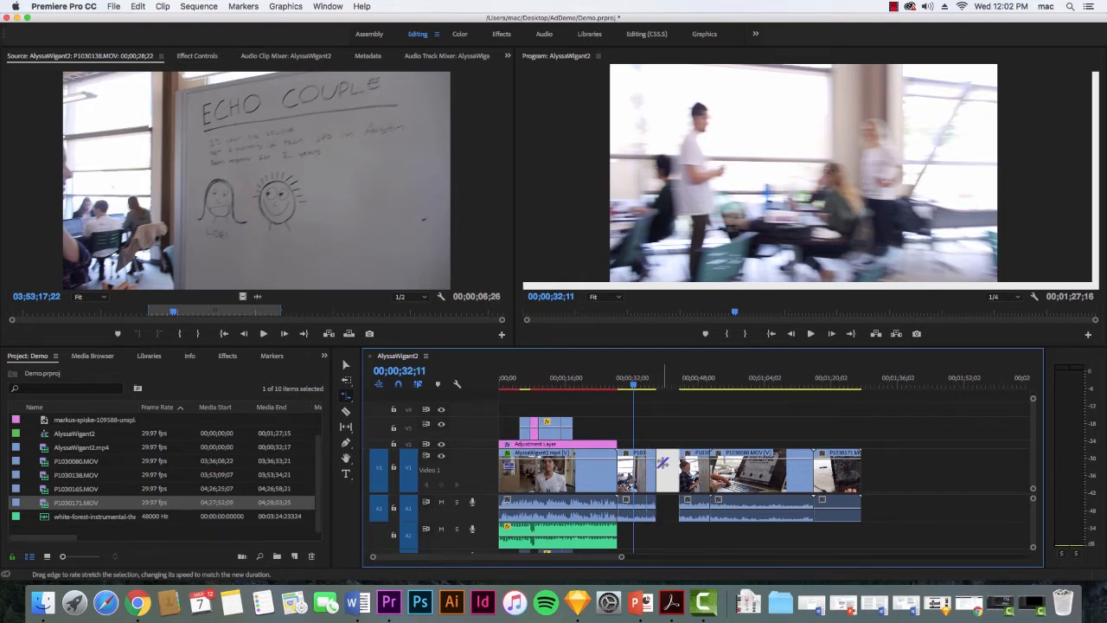
pyautogui.click(667, 459)
pyautogui.click(653, 465)
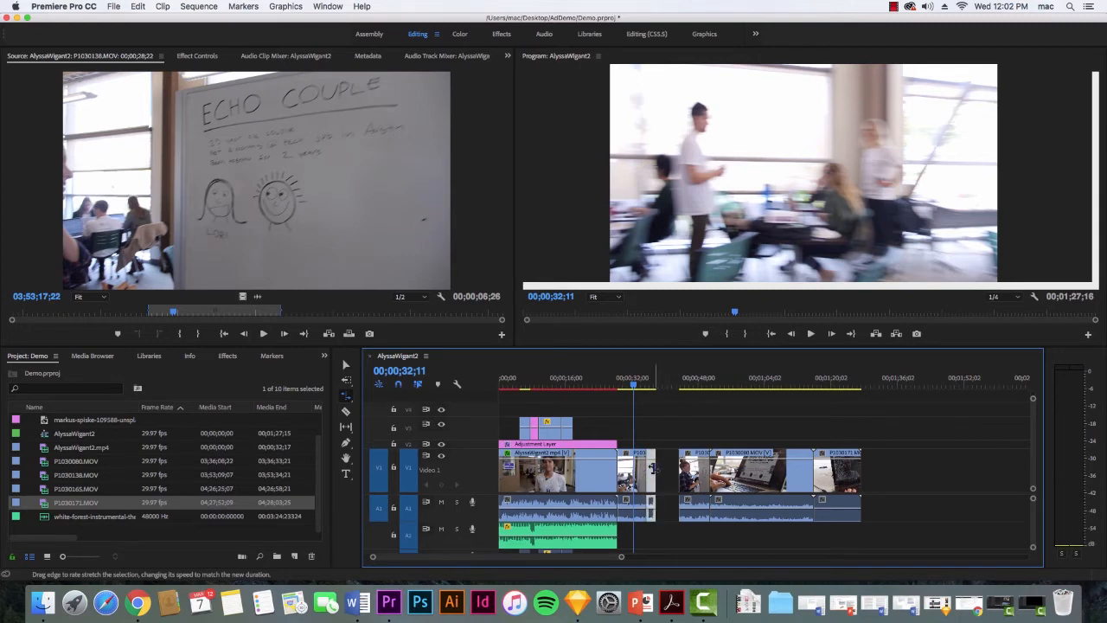
pyautogui.moveTo(621, 556); pyautogui.dragTo(555, 563)
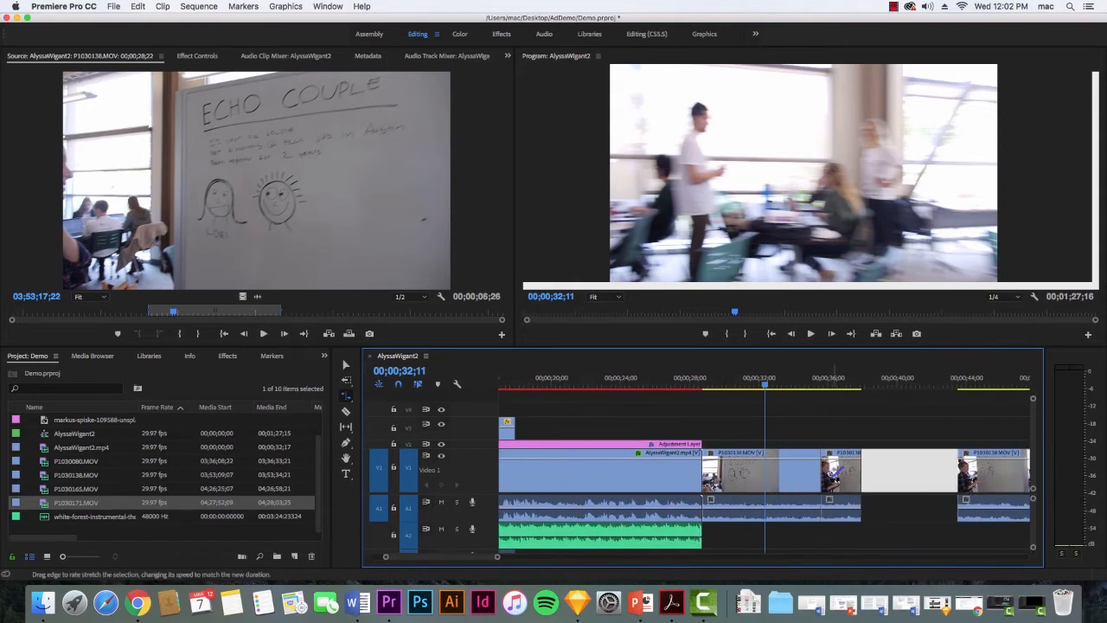
pyautogui.click(882, 461)
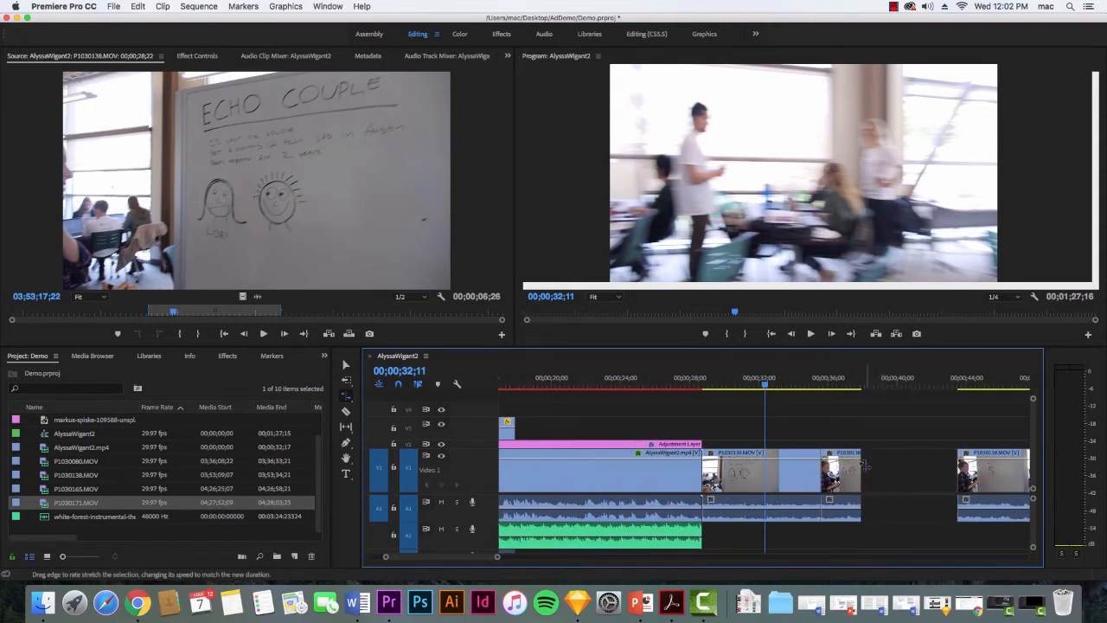
pyautogui.click(906, 467)
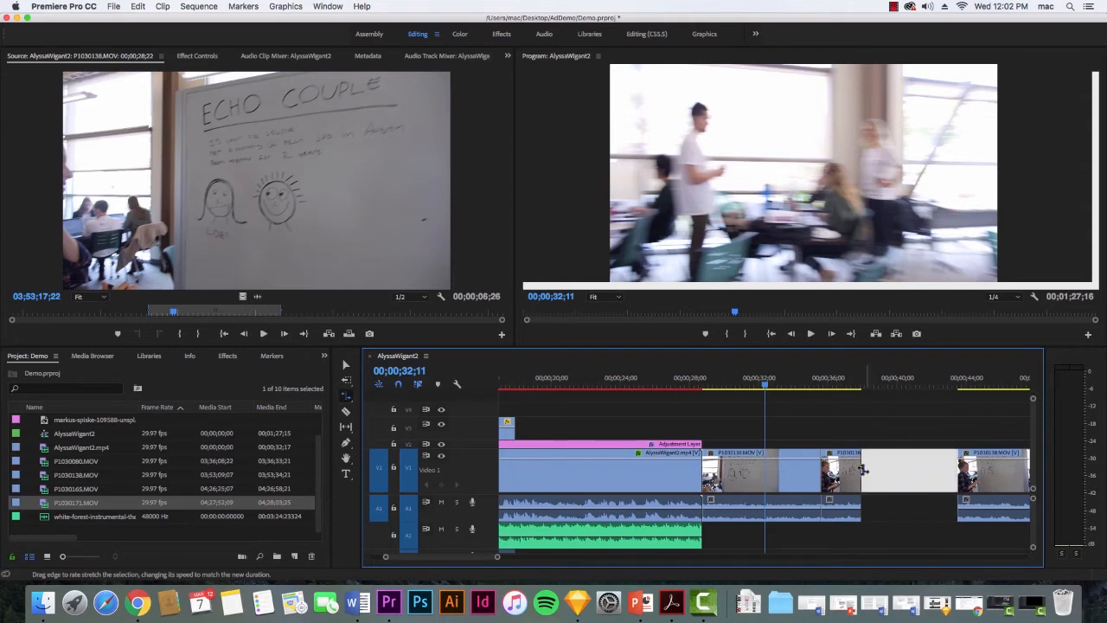
pyautogui.click(883, 469)
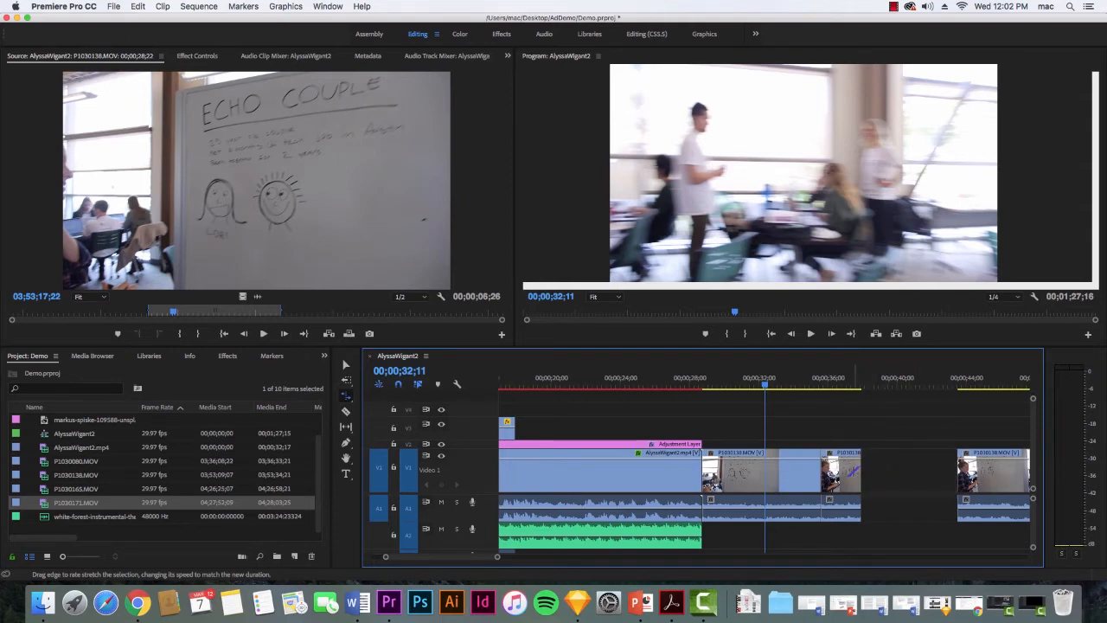
# Slow the short middle piece of P1030138.MOV to 50% speed through Speed/Duration.
pyautogui.click(853, 471)
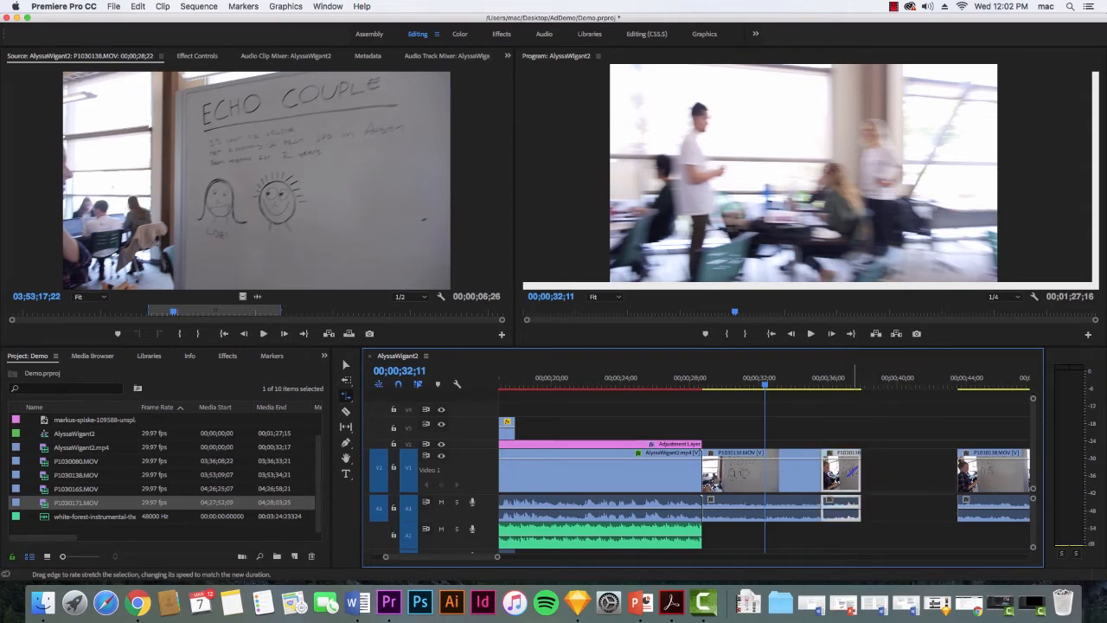
pyautogui.rightClick(853, 472)
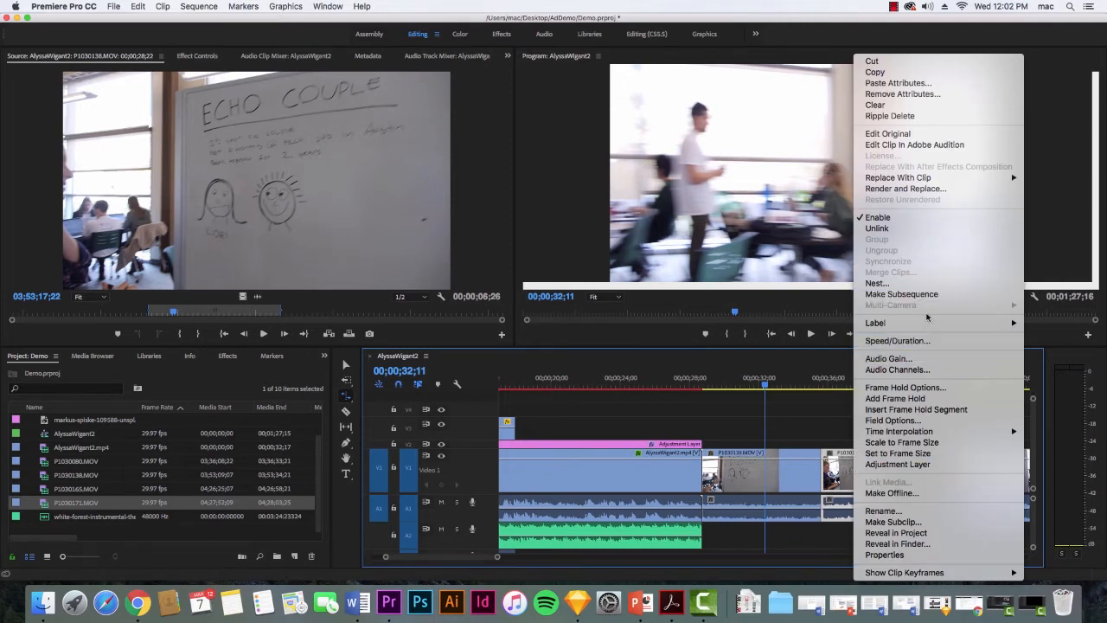
pyautogui.click(923, 342)
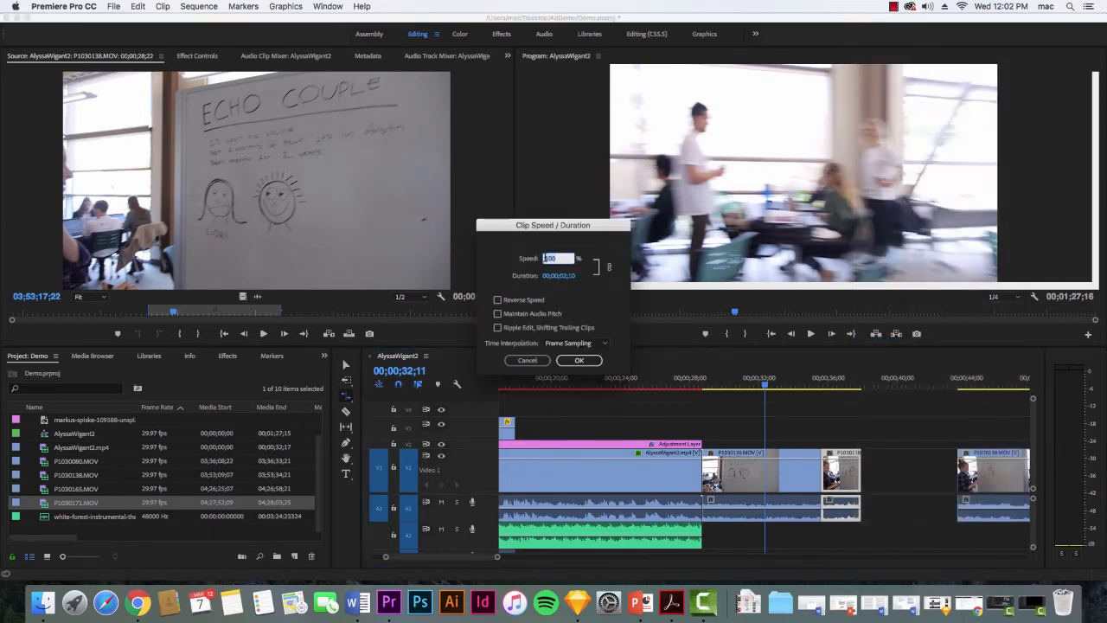
pyautogui.write('50')
pyautogui.click(579, 360)
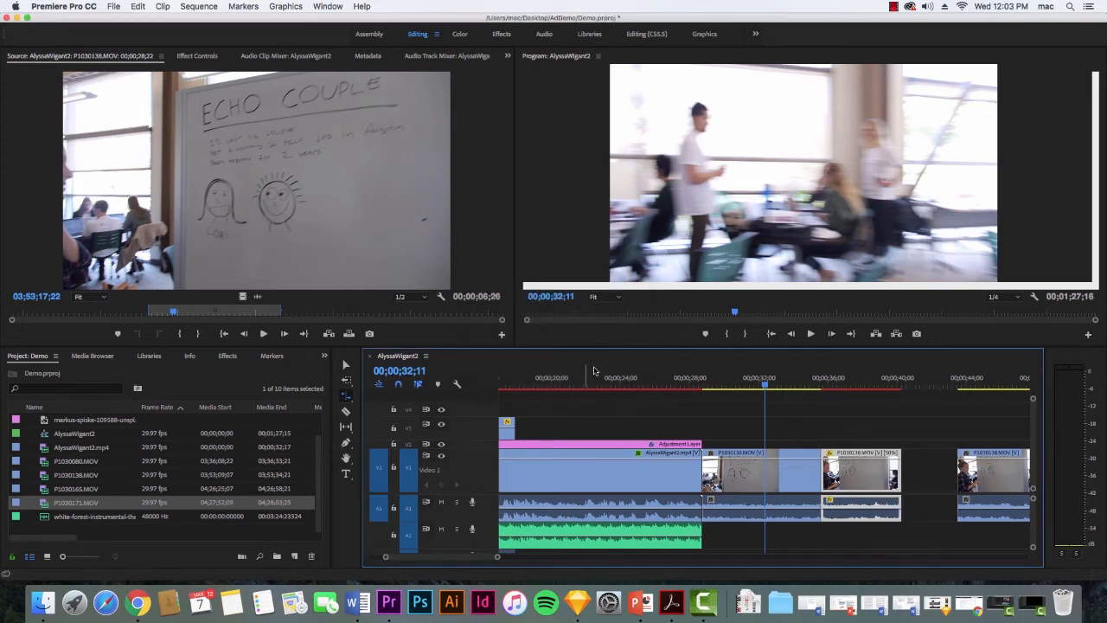
# Move the last P1030138.MOV piece against the slowed piece to close the gap while playing back the speed change.
pyautogui.press('space')
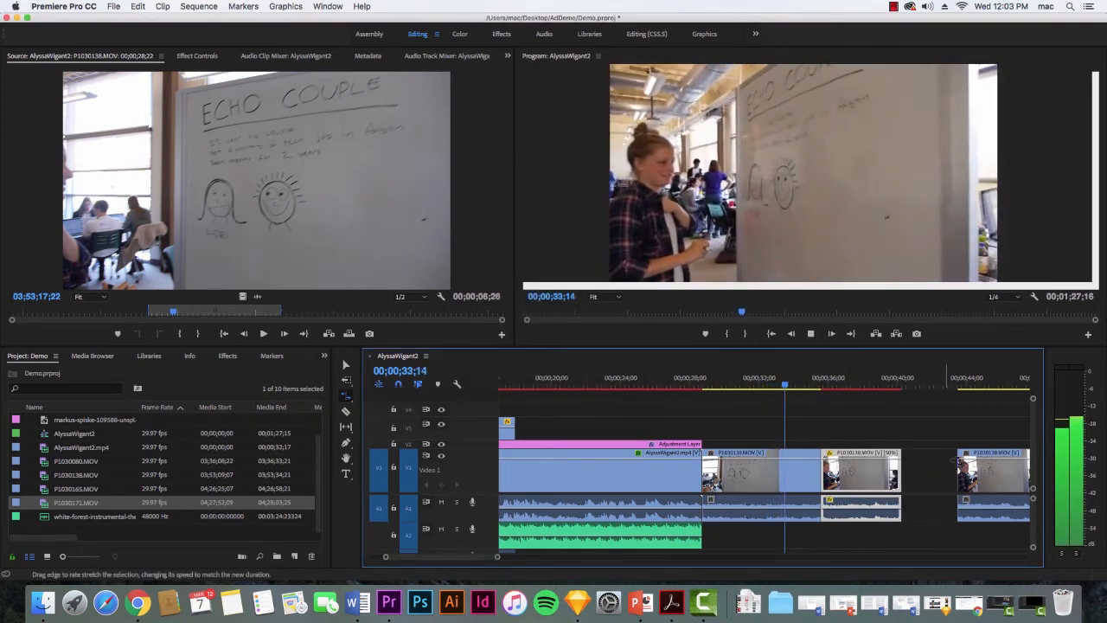
pyautogui.press('v')
pyautogui.moveTo(963, 428)
pyautogui.mouseDown()
pyautogui.moveTo(993, 477)
pyautogui.moveTo(965, 447)
pyautogui.mouseUp()
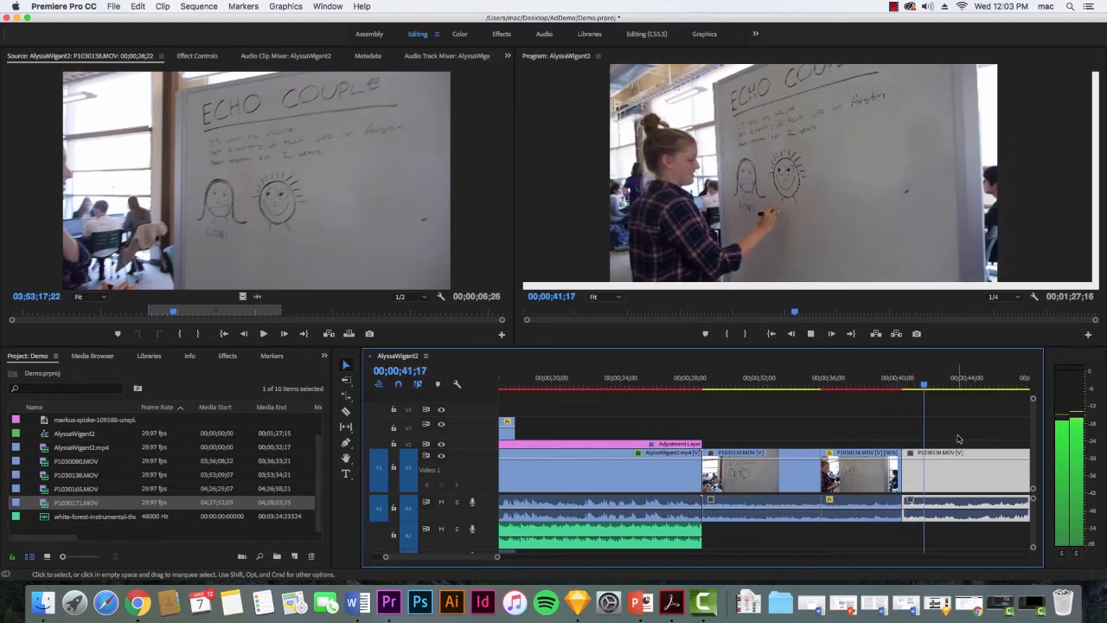
pyautogui.press('space')
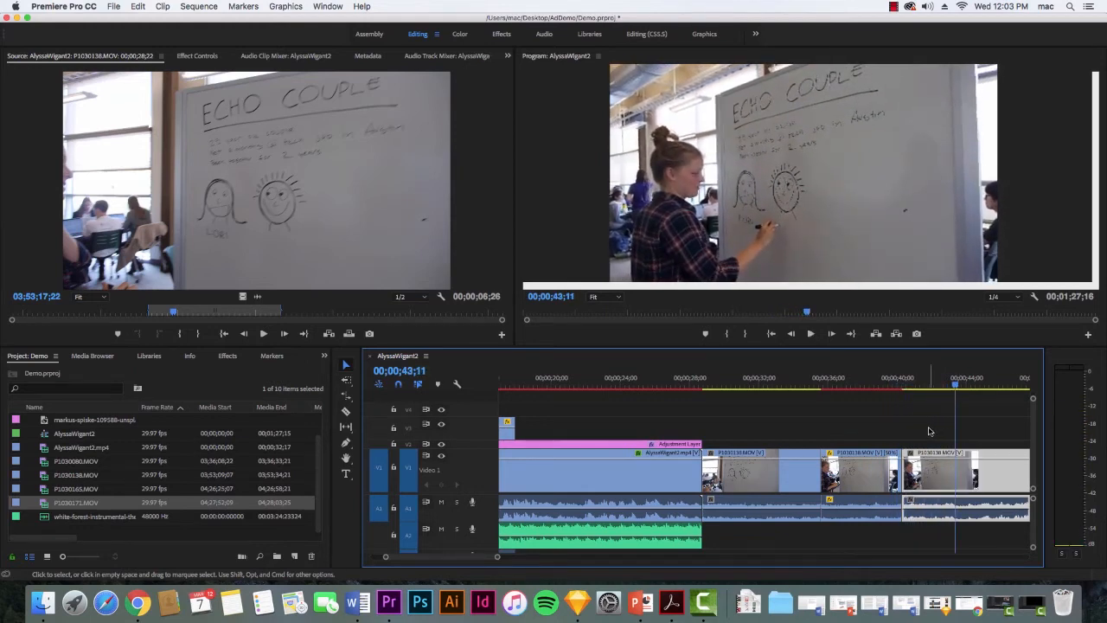
# Undo the 50% slowdown, the clip moves and the cuts made to P1030138.MOV.
pyautogui.press('super+z')
pyautogui.press('super+z')
pyautogui.press('super+z')
pyautogui.press('super+z')
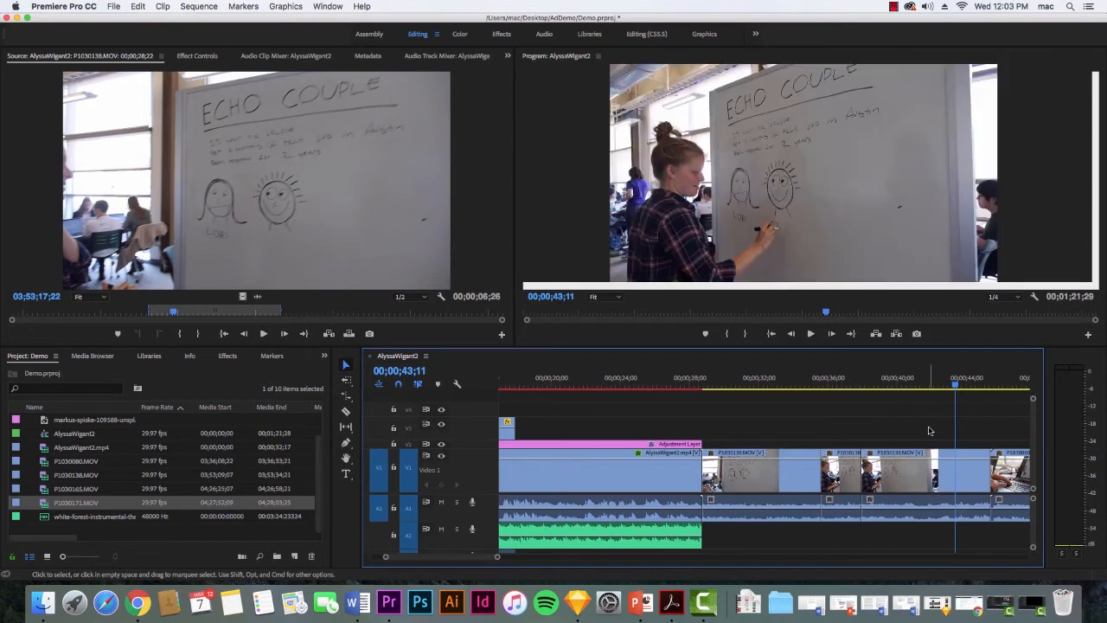
pyautogui.press('super+z')
pyautogui.press('super+z')
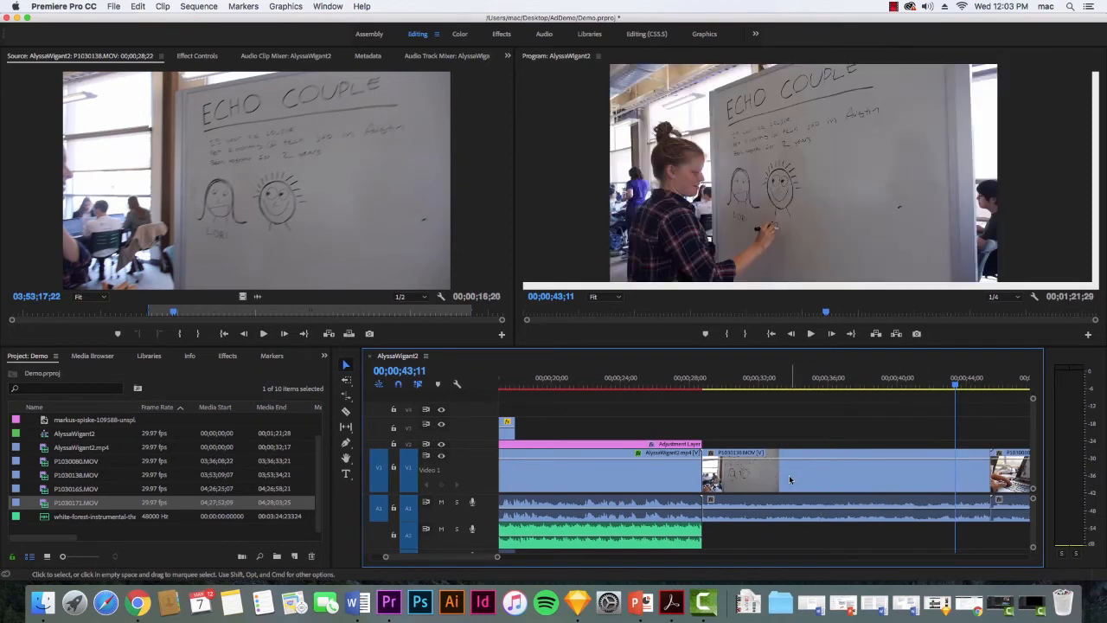
# Reverse the playback of P1030138.MOV at 100% speed through Speed/Duration.
pyautogui.rightClick(789, 479)
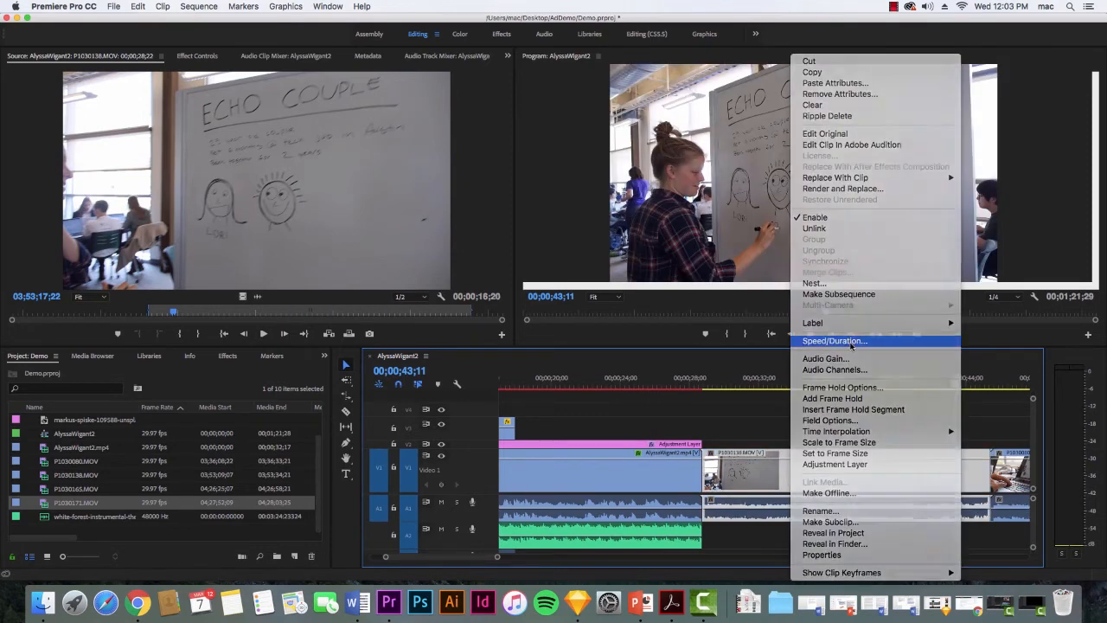
pyautogui.click(852, 341)
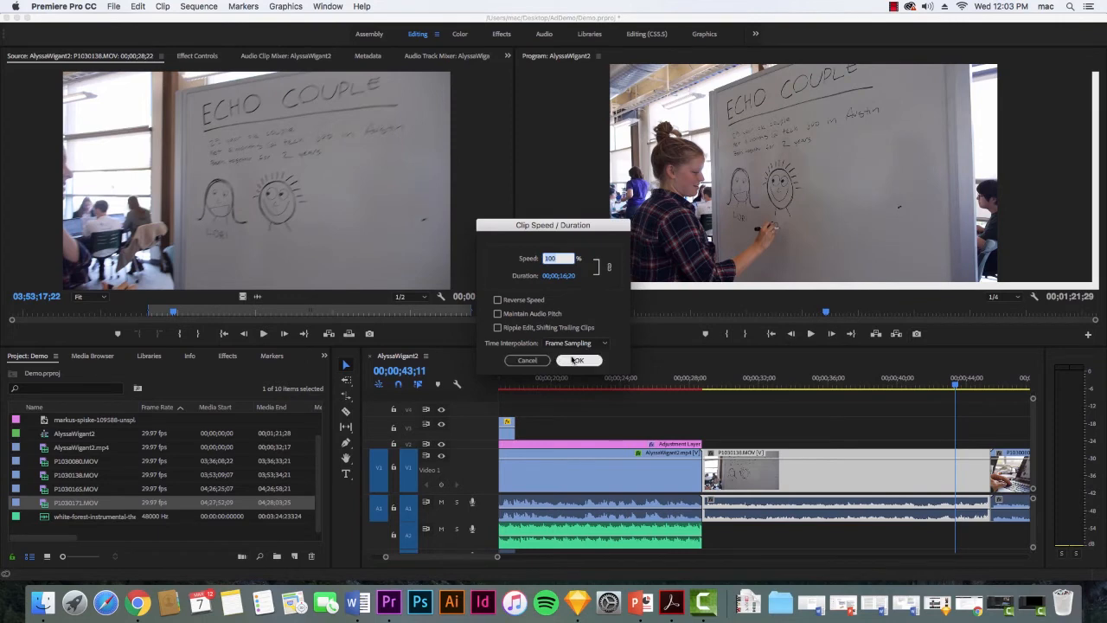
pyautogui.click(512, 305)
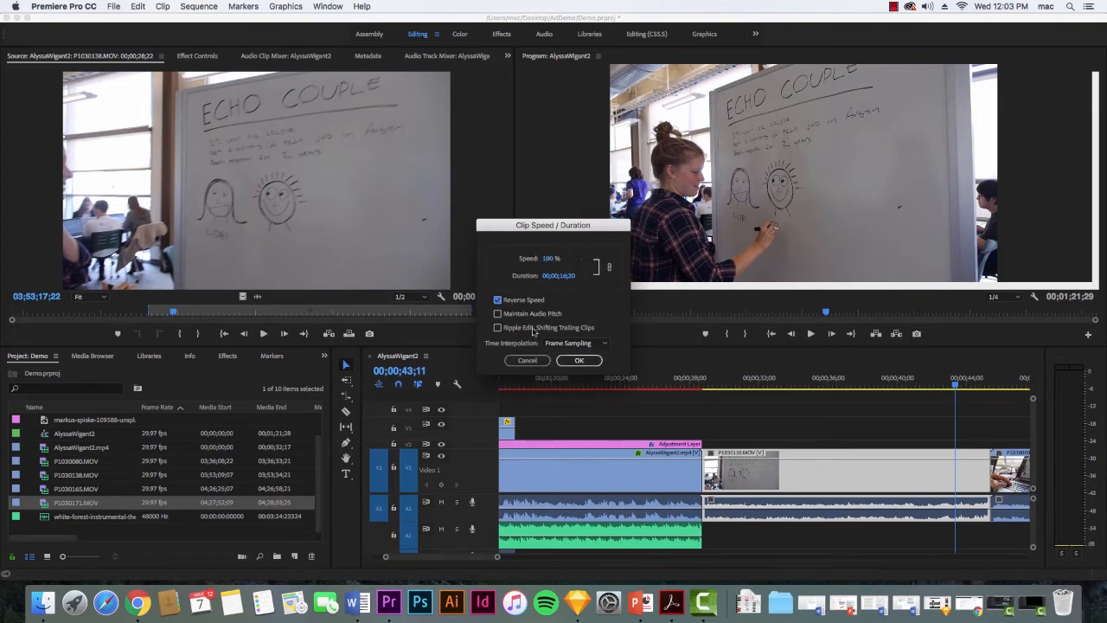
pyautogui.click(578, 360)
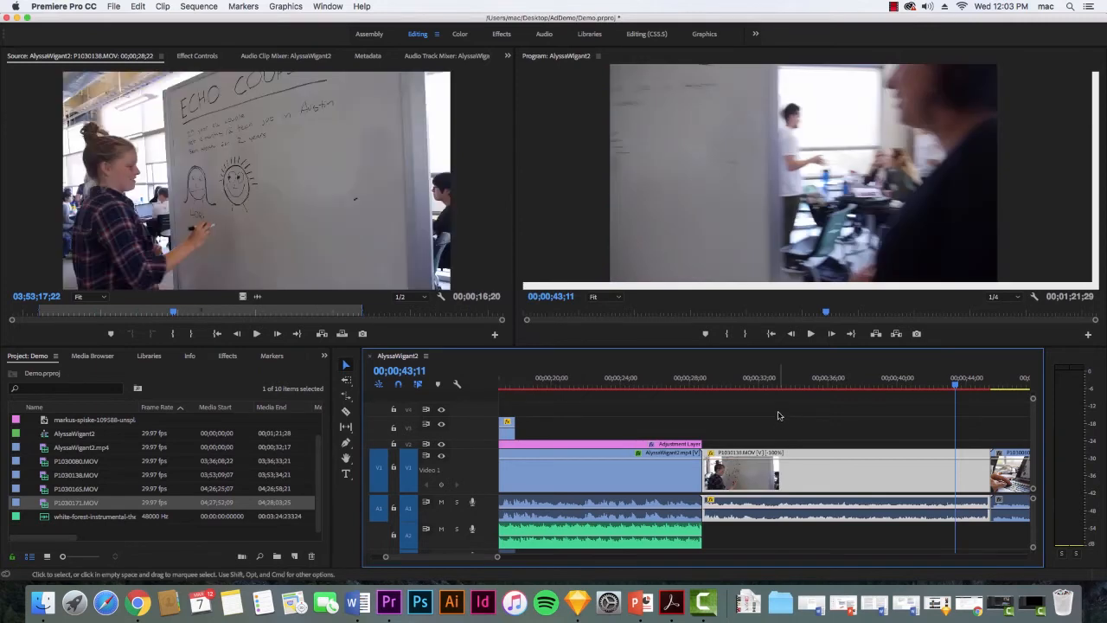
pyautogui.rightClick(791, 478)
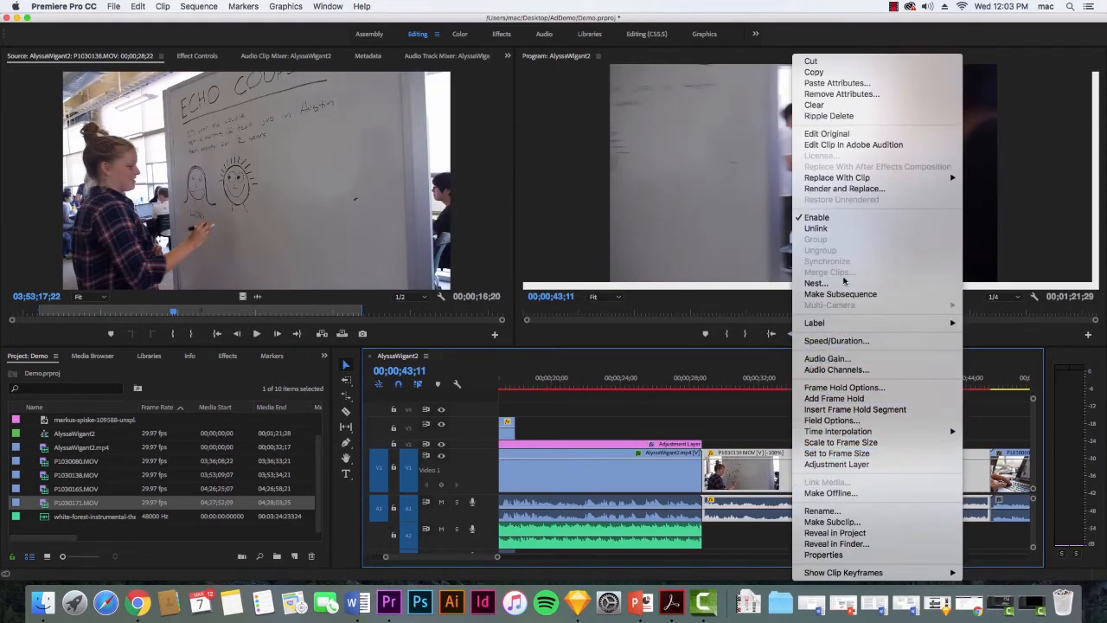
pyautogui.click(845, 341)
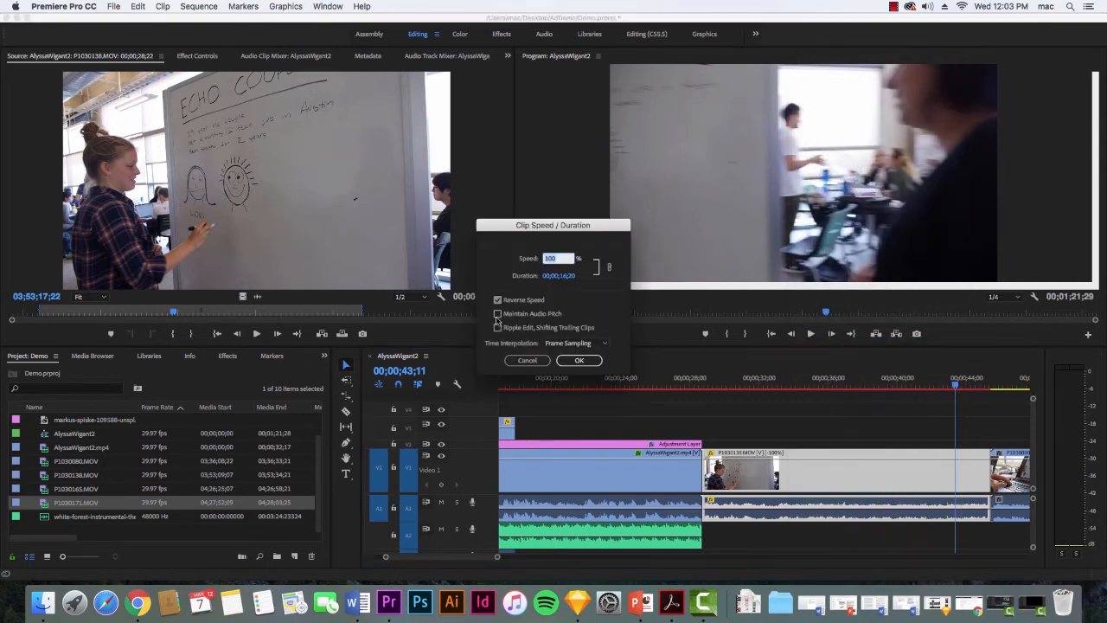
pyautogui.click(579, 360)
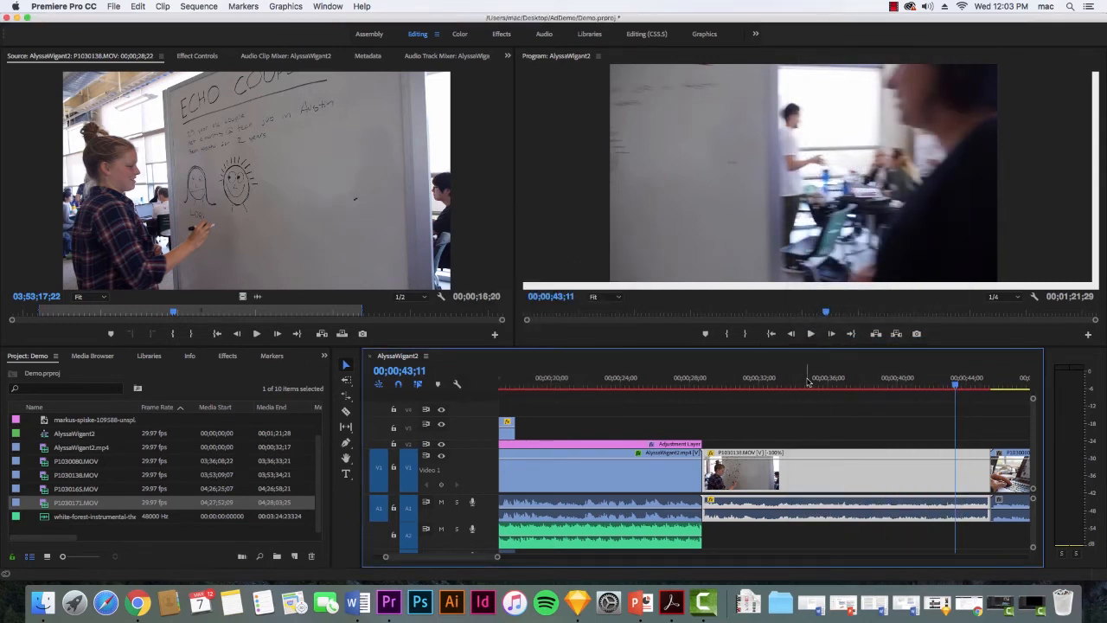
# Play back the reversed P1030138.MOV from near its start.
pyautogui.click(806, 385)
pyautogui.moveTo(806, 384); pyautogui.dragTo(744, 399)
pyautogui.press('space')
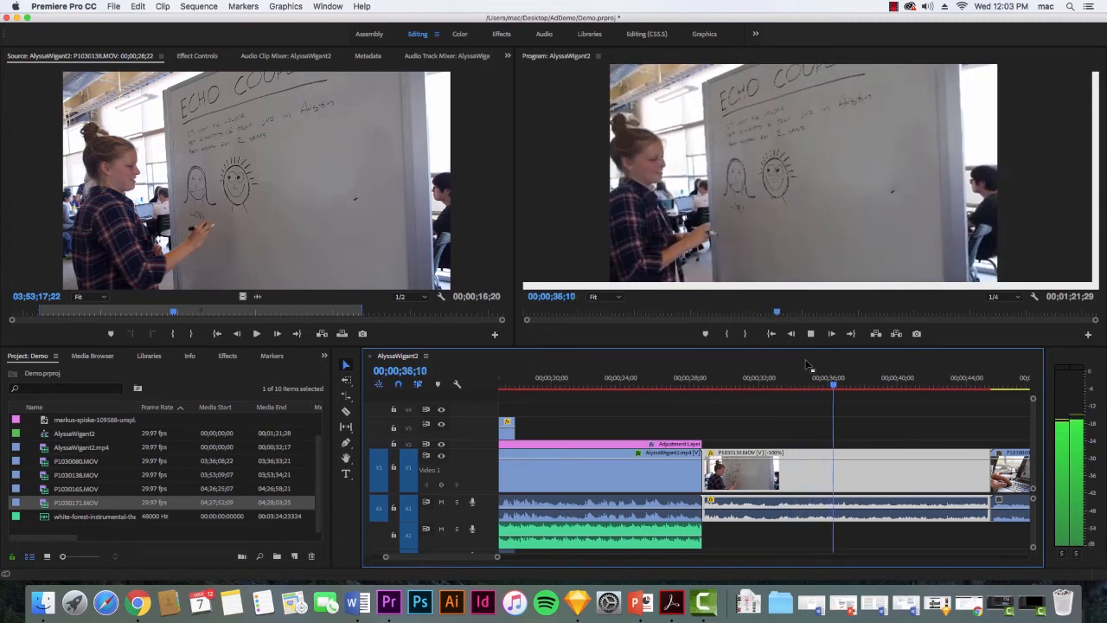
pyautogui.press('space')
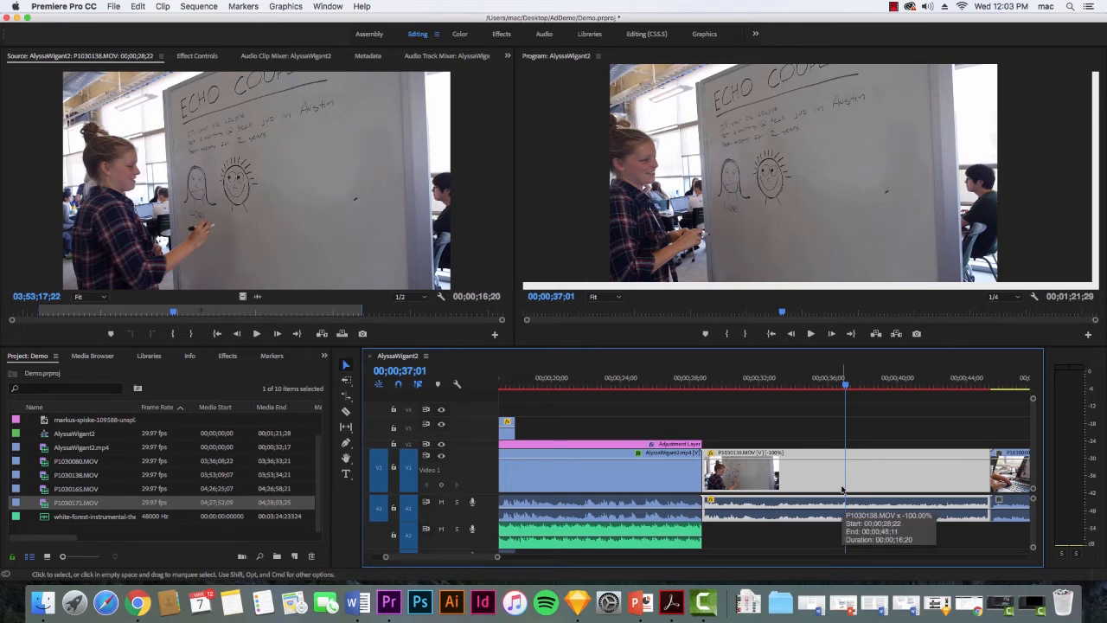
pyautogui.click(138, 7)
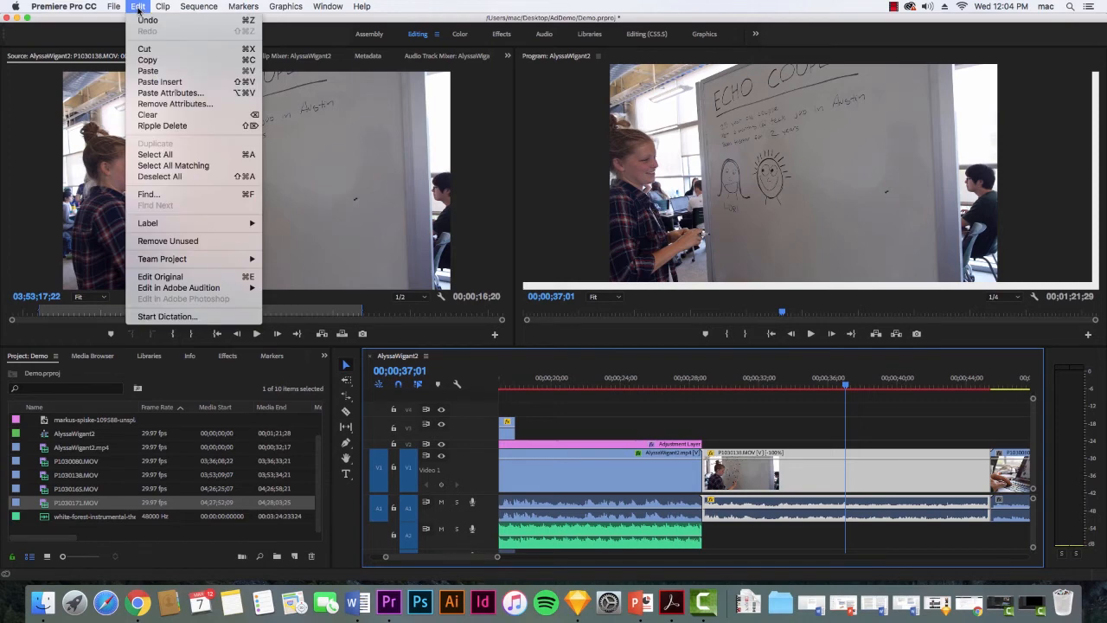
pyautogui.moveTo(163, 7)
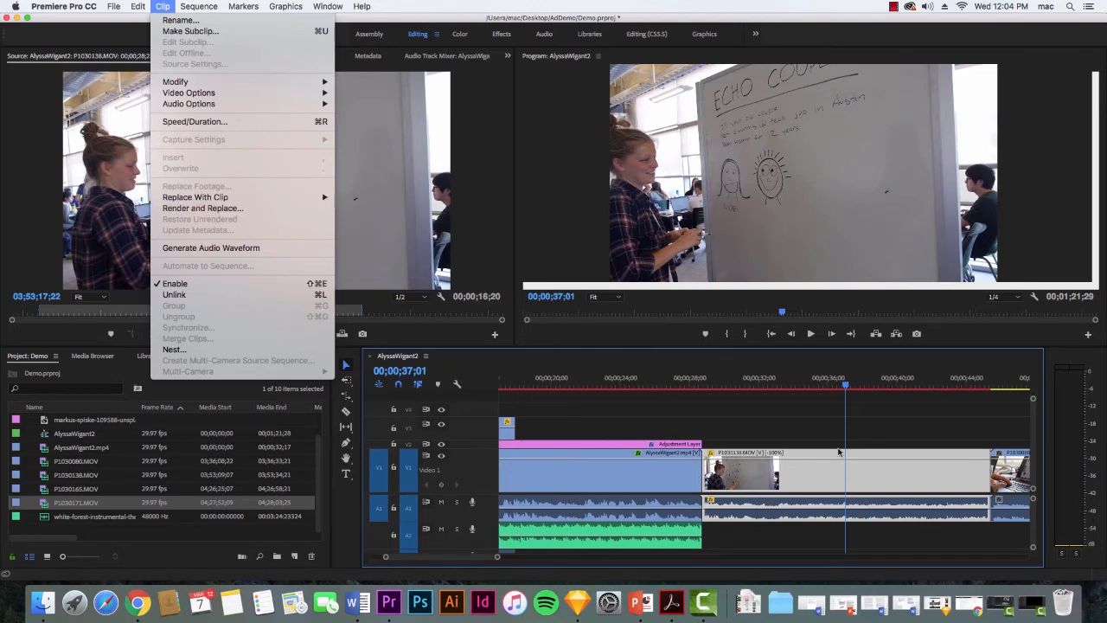
pyautogui.click(809, 437)
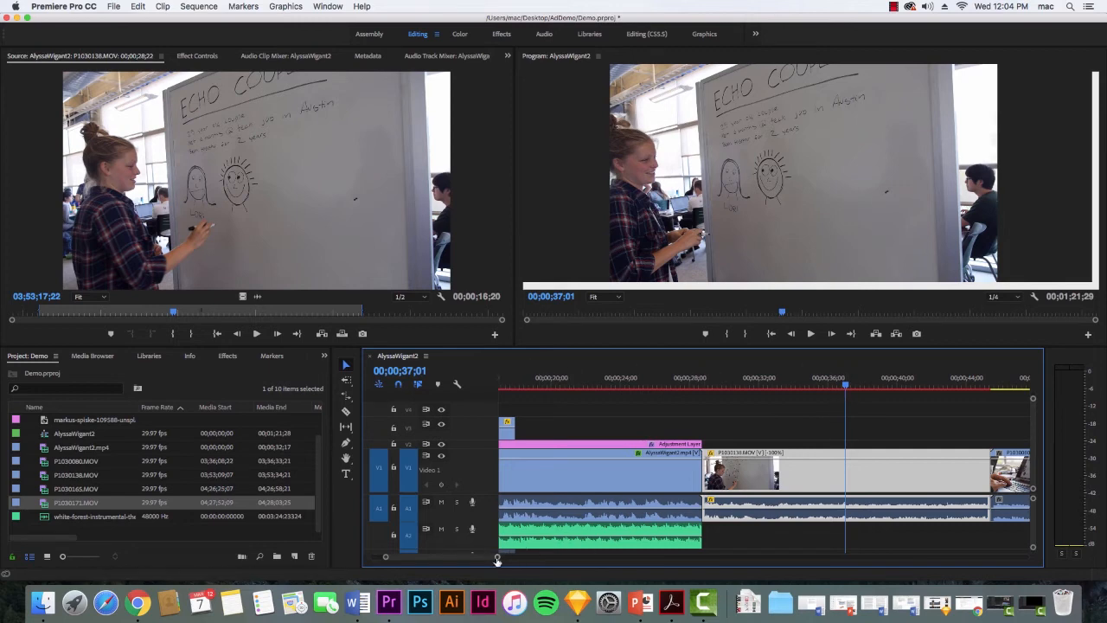
# Play a little more of the reversed P1030138.MOV and undo the reversal.
pyautogui.moveTo(497, 557); pyautogui.dragTo(570, 560)
pyautogui.press('space')
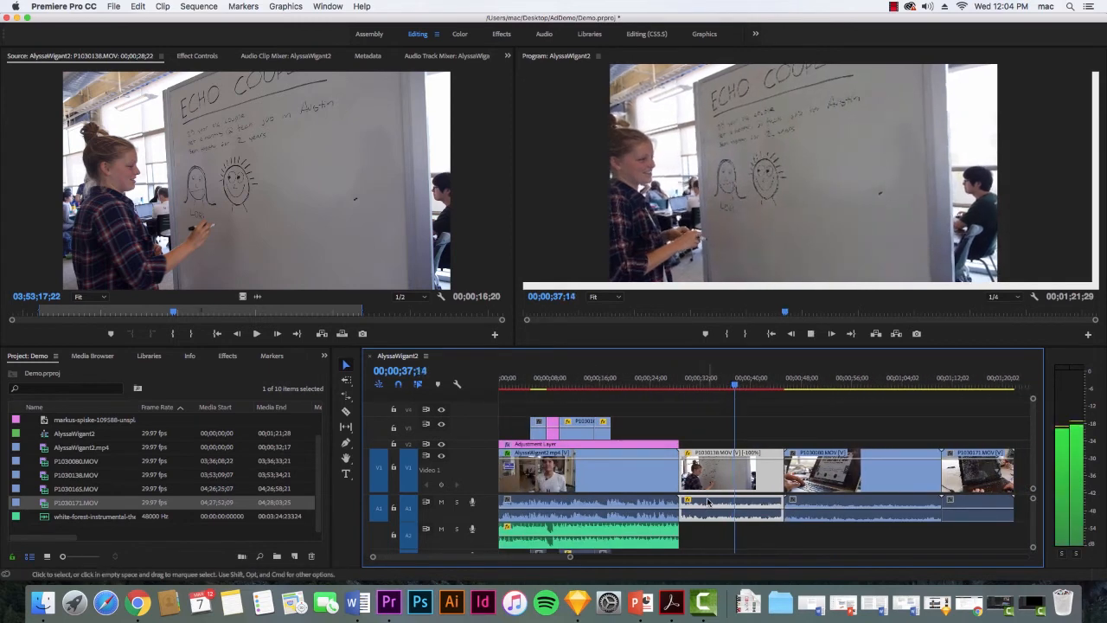
pyautogui.press('space')
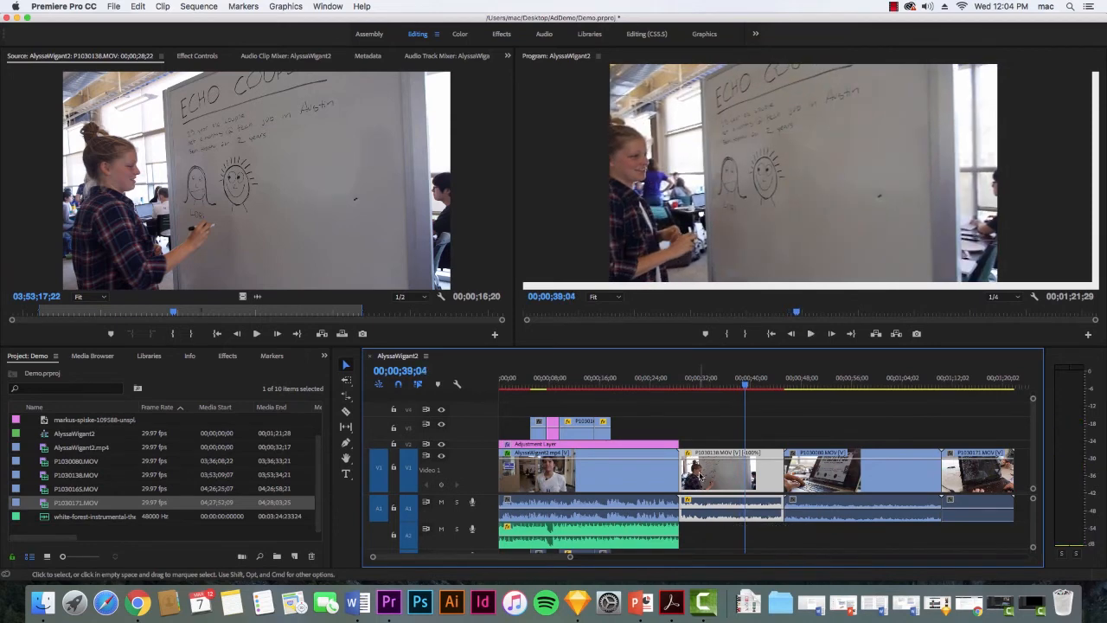
pyautogui.press('super+z')
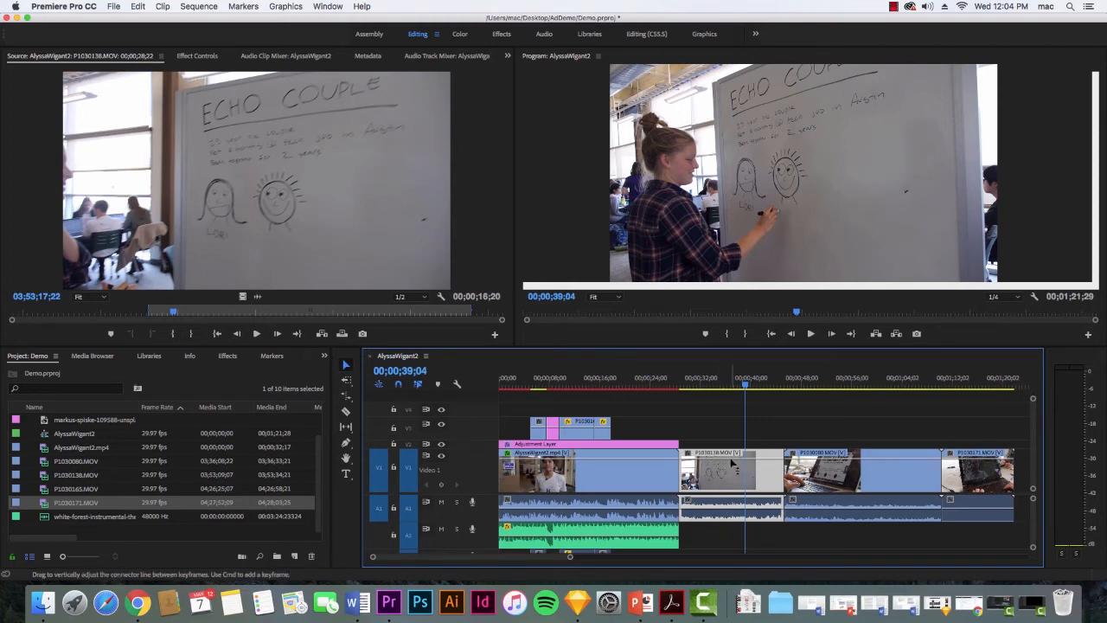
# Fade P1030138.MOV to black with two opacity keyframes near its end, lowering the last one, and play back the fade.
pyautogui.moveTo(733, 465)
pyautogui.mouseDown()
pyautogui.moveTo(733, 486)
pyautogui.moveTo(732, 434)
pyautogui.moveTo(741, 483)
pyautogui.moveTo(740, 452)
pyautogui.mouseUp()
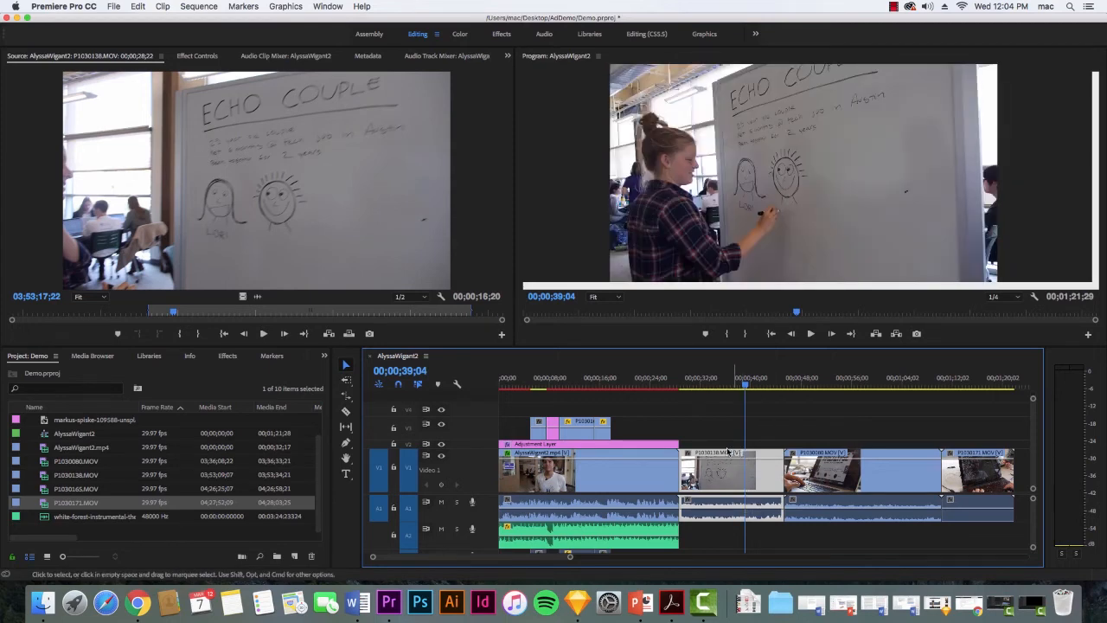
pyautogui.press('p')
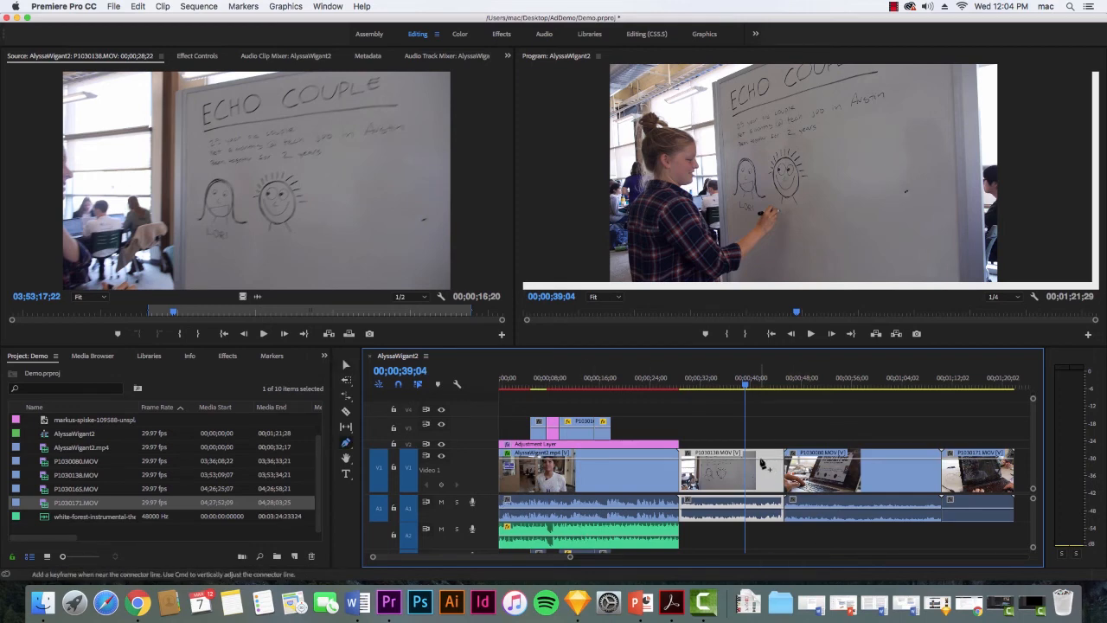
pyautogui.click(757, 459)
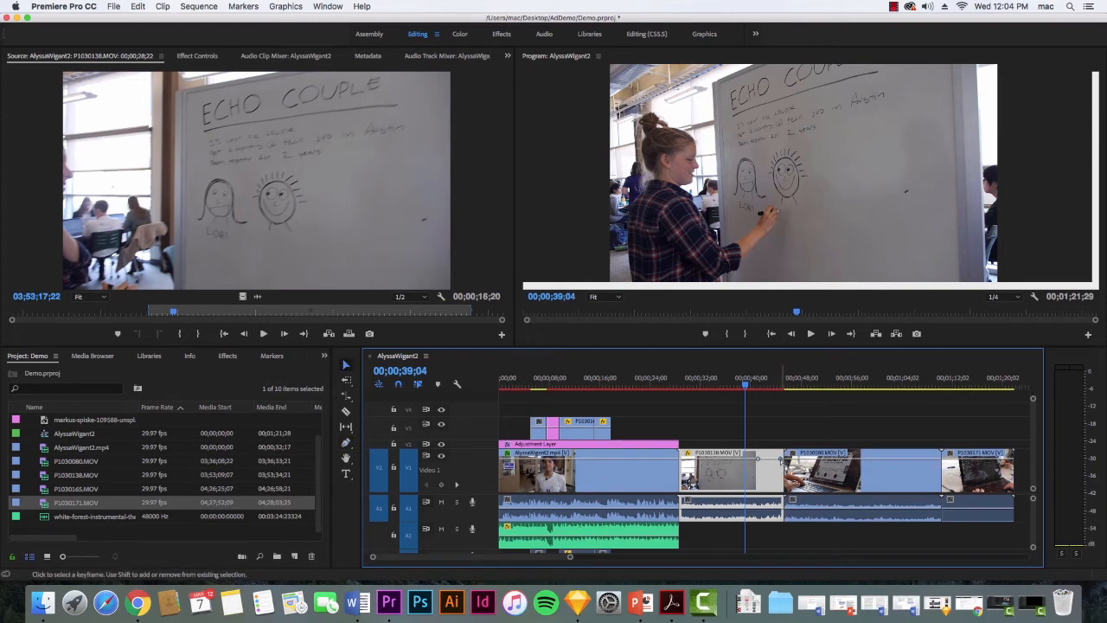
pyautogui.moveTo(781, 459); pyautogui.dragTo(783, 490)
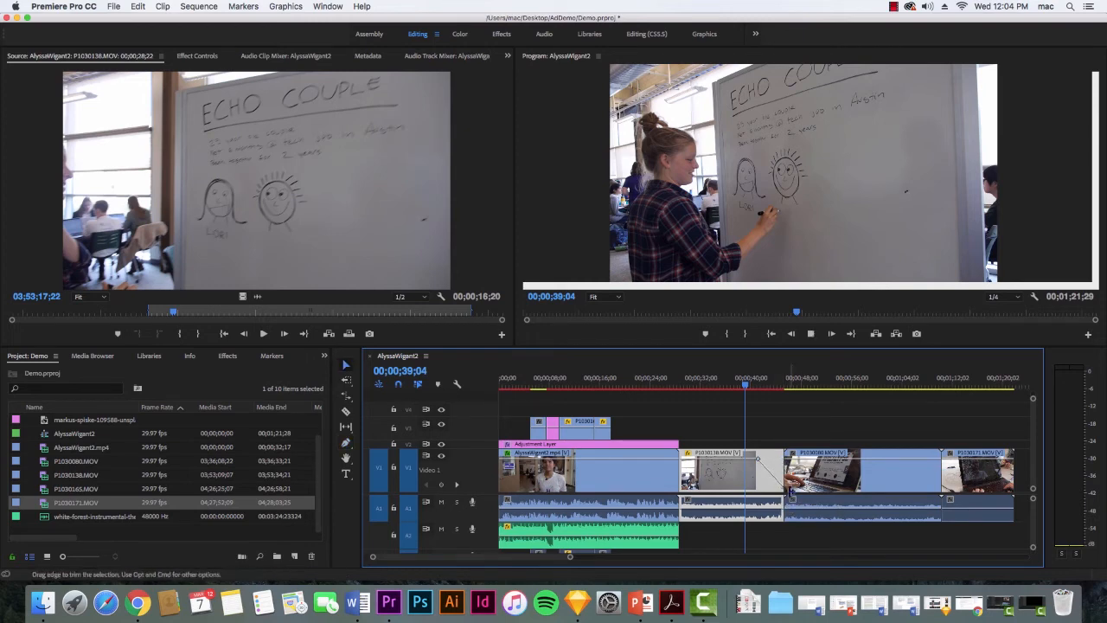
pyautogui.press('space')
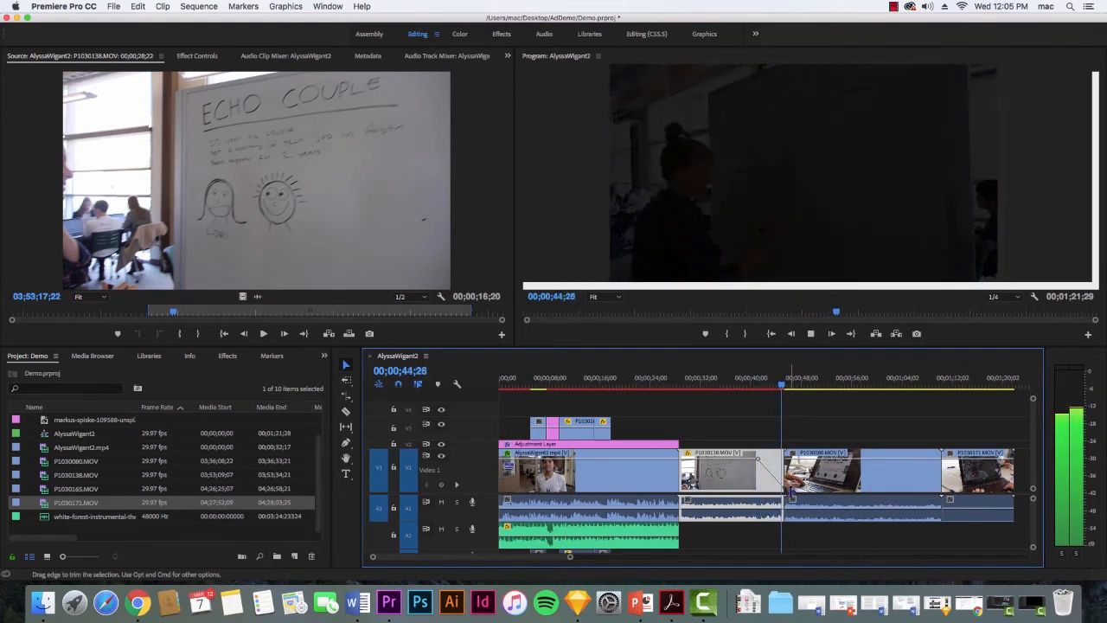
pyautogui.press('space')
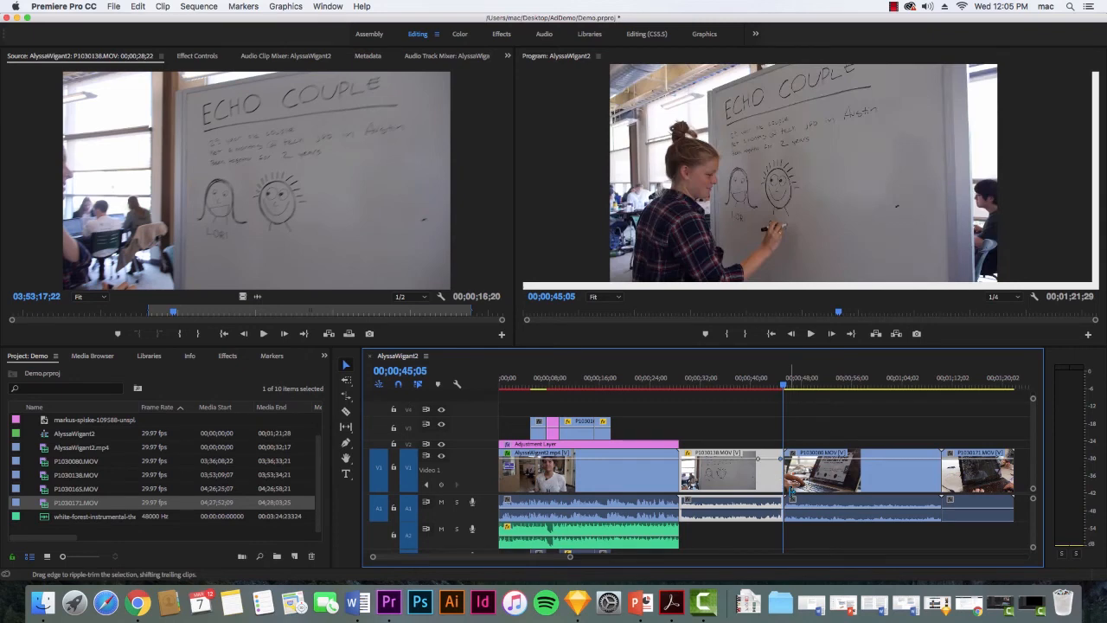
# Show the Time Remapping Speed keyframe line on P1030138.MOV instead of opacity.
pyautogui.rightClick(741, 483)
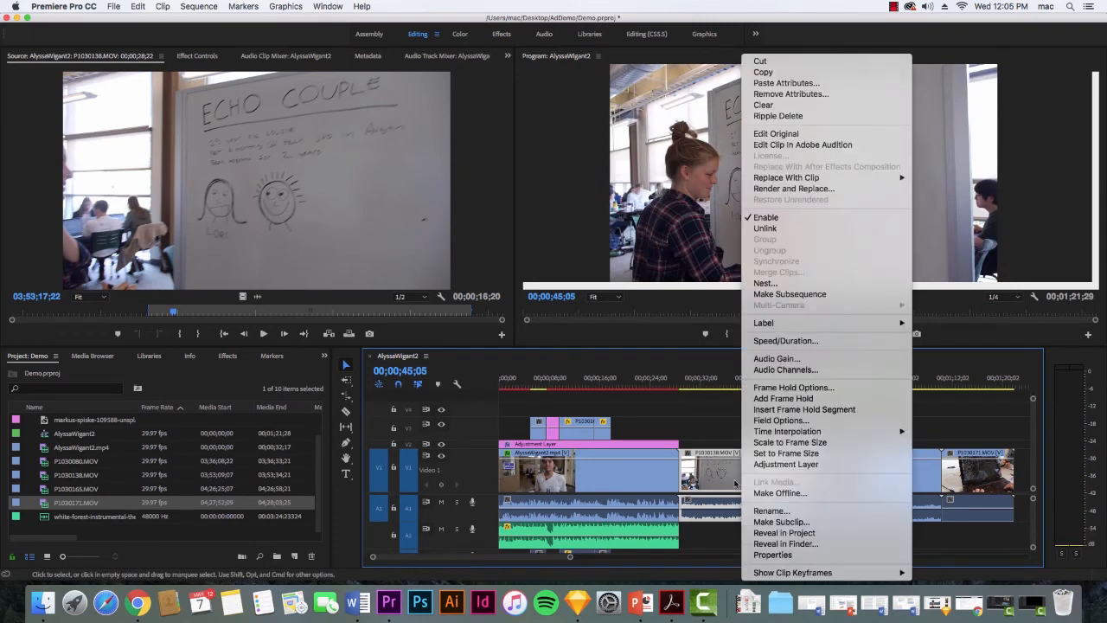
pyautogui.moveTo(813, 580)
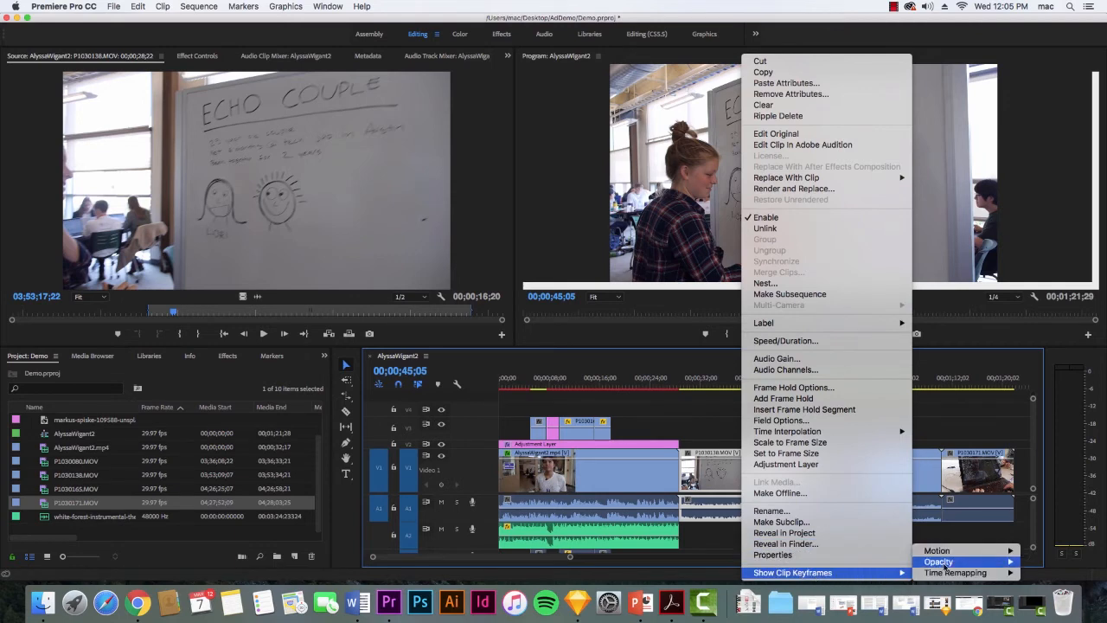
pyautogui.moveTo(966, 556)
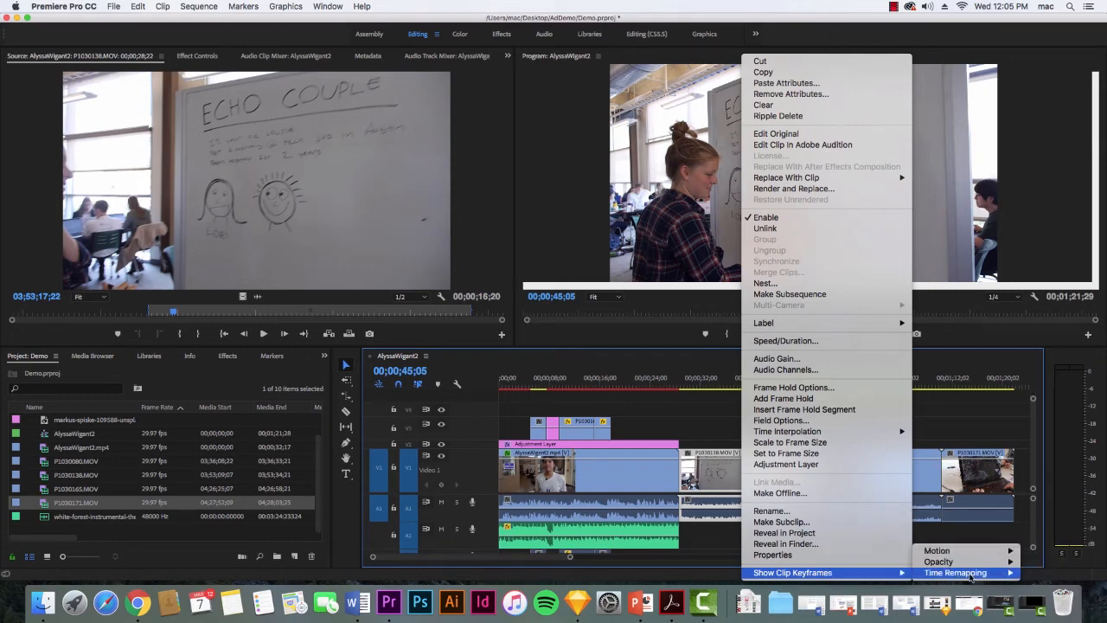
pyautogui.moveTo(973, 577)
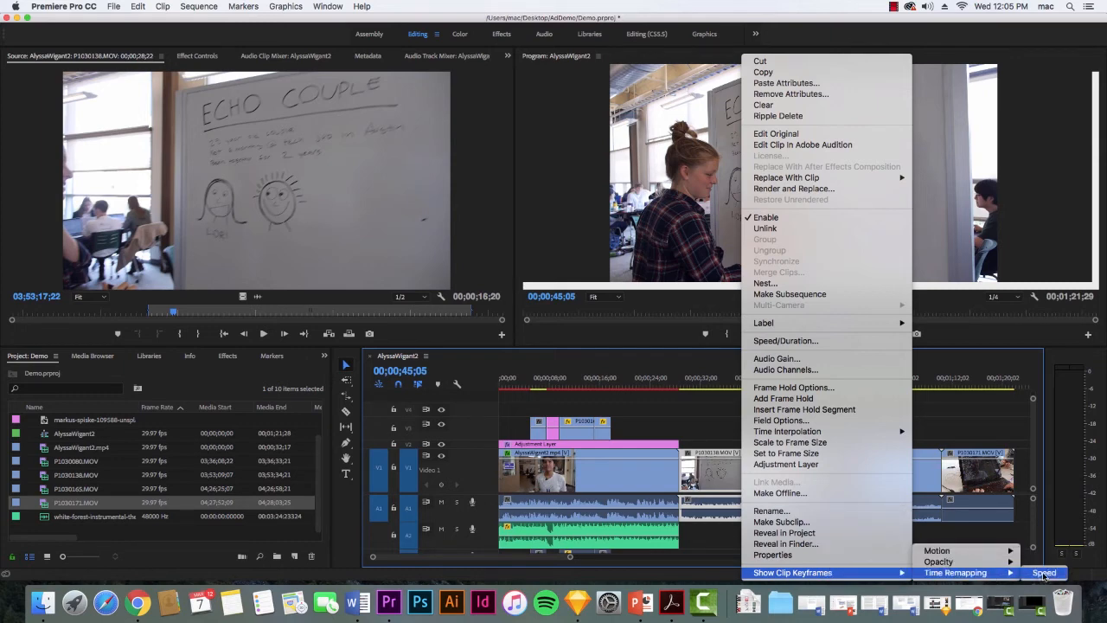
pyautogui.click(1045, 573)
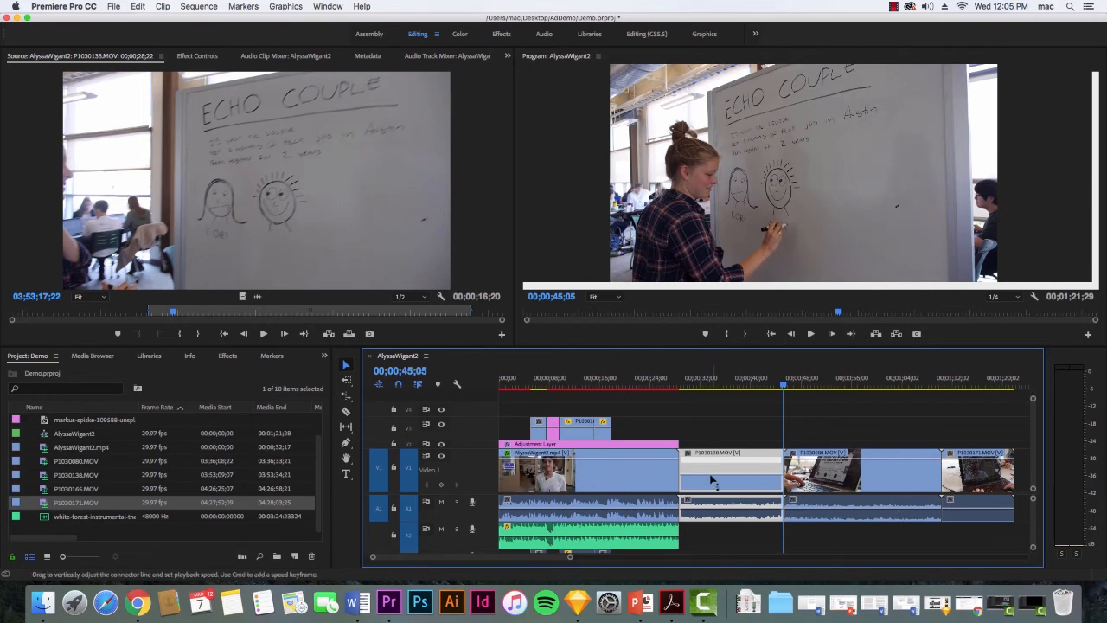
pyautogui.moveTo(707, 481)
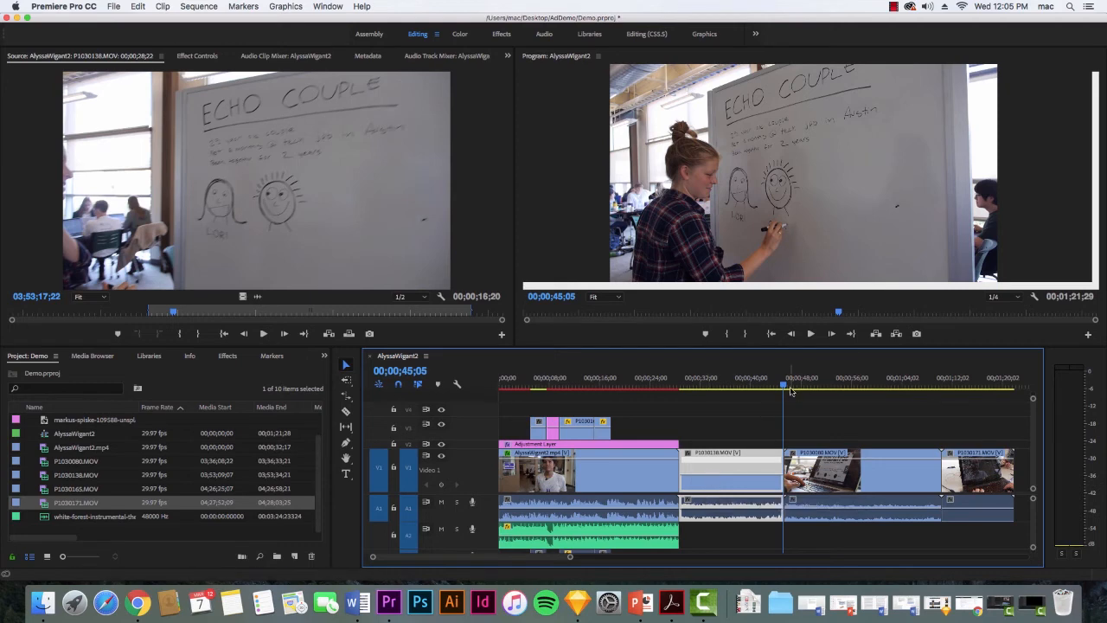
# Add speed keyframes to P1030138.MOV at 00;00;31;20 and 00;00;35;13.
pyautogui.moveTo(785, 387); pyautogui.dragTo(706, 406)
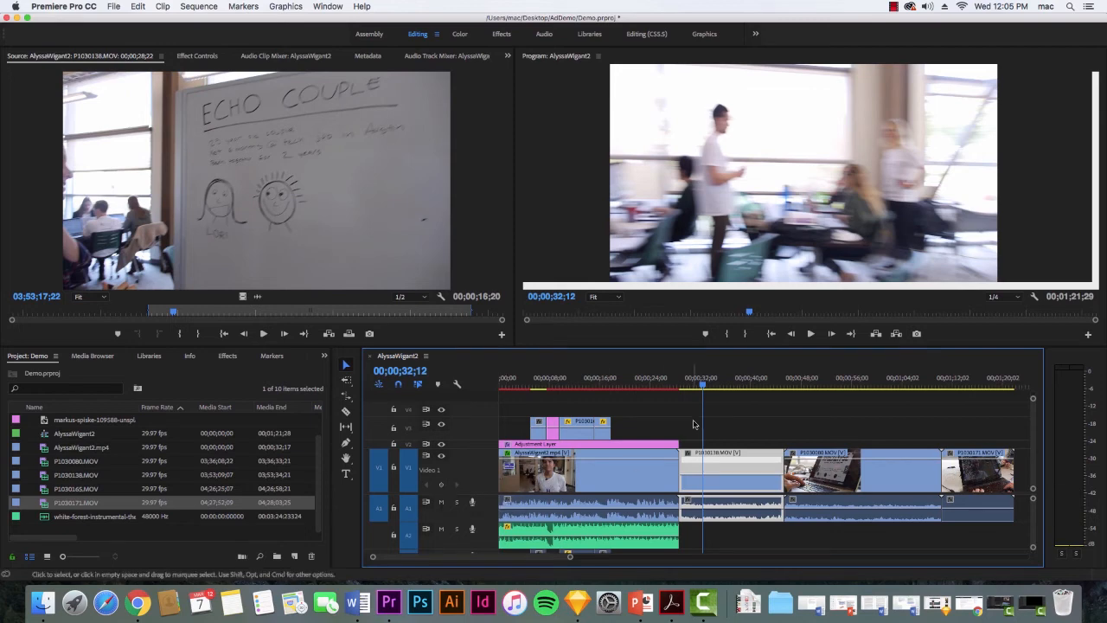
pyautogui.moveTo(705, 388)
pyautogui.mouseDown()
pyautogui.moveTo(731, 389)
pyautogui.moveTo(700, 391)
pyautogui.mouseUp()
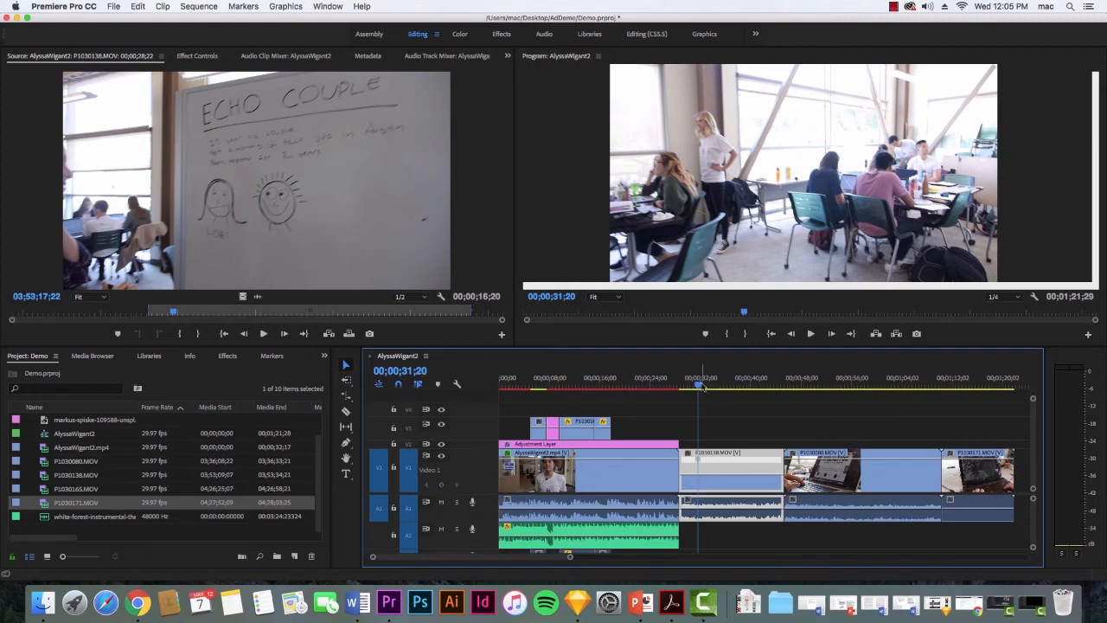
pyautogui.click(709, 388)
pyautogui.moveTo(709, 387); pyautogui.dragTo(723, 388)
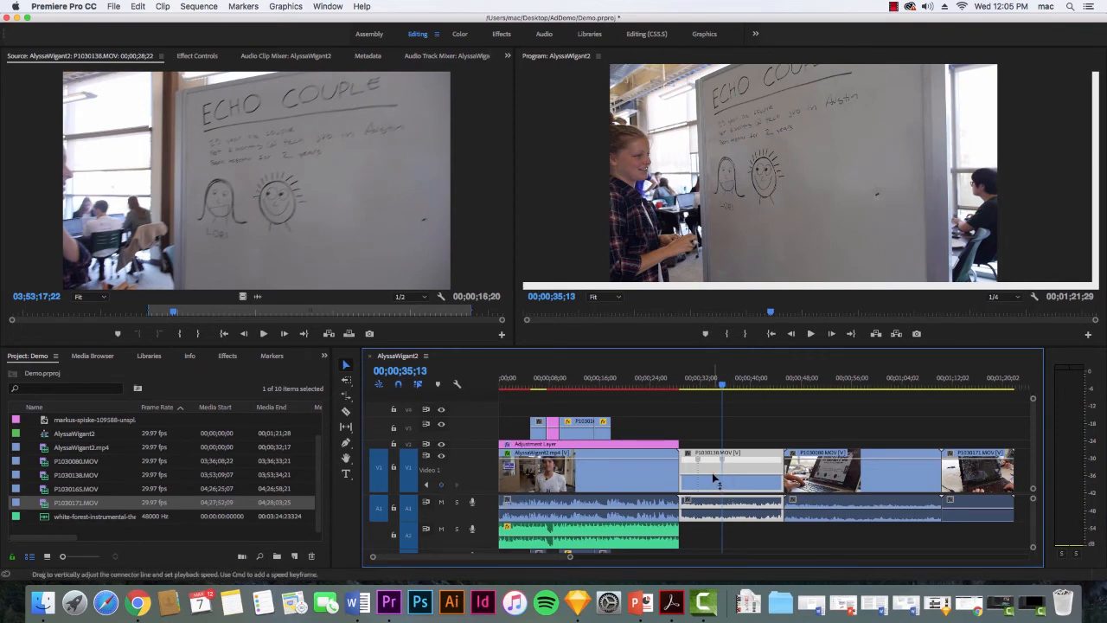
# Raise the playback speed between the two speed keyframes of P1030138.MOV and play back the faster section.
pyautogui.moveTo(712, 472); pyautogui.dragTo(709, 467)
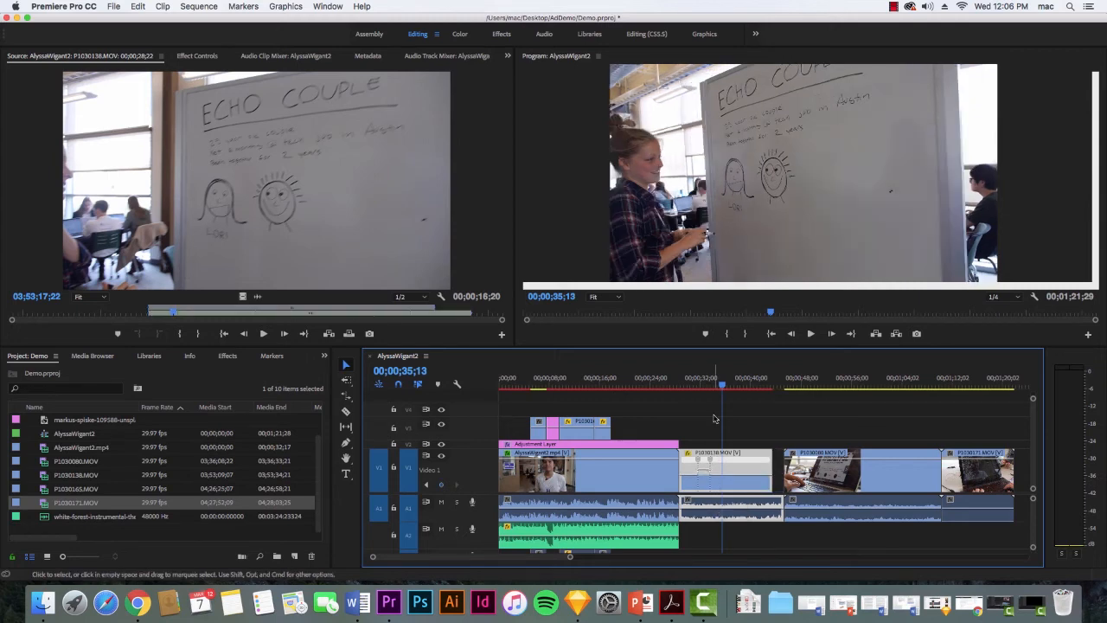
pyautogui.click(694, 398)
pyautogui.press('space')
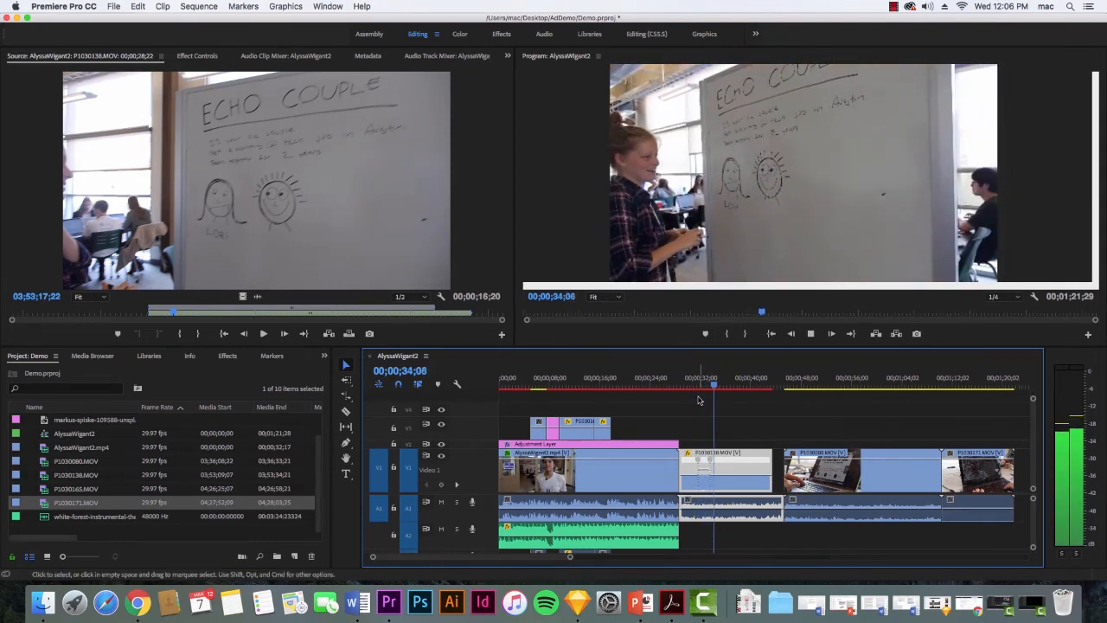
pyautogui.press('space')
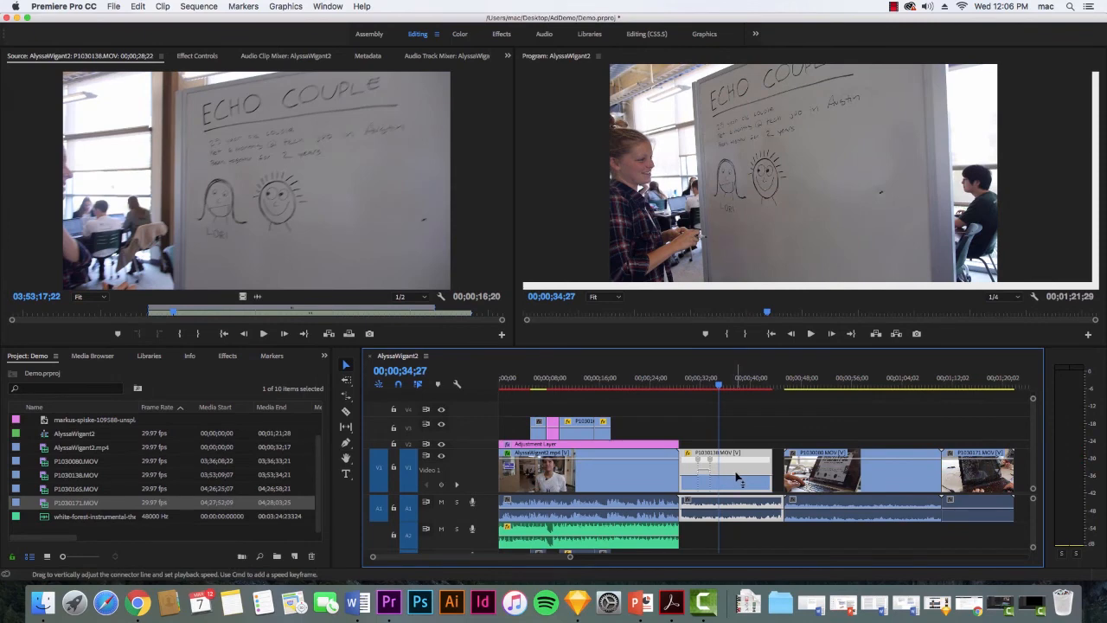
# Split both speed keyframes of P1030138.MOV into gradual speed ramps and play back the smoothed speed-up.
pyautogui.moveTo(718, 385); pyautogui.dragTo(698, 398)
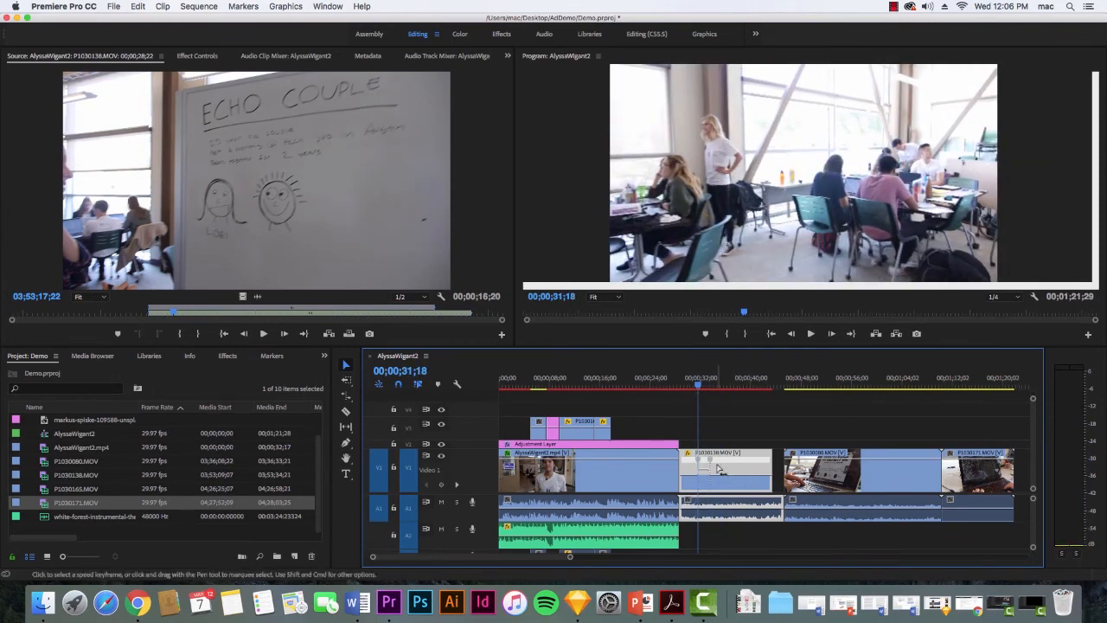
pyautogui.moveTo(702, 463); pyautogui.dragTo(705, 465)
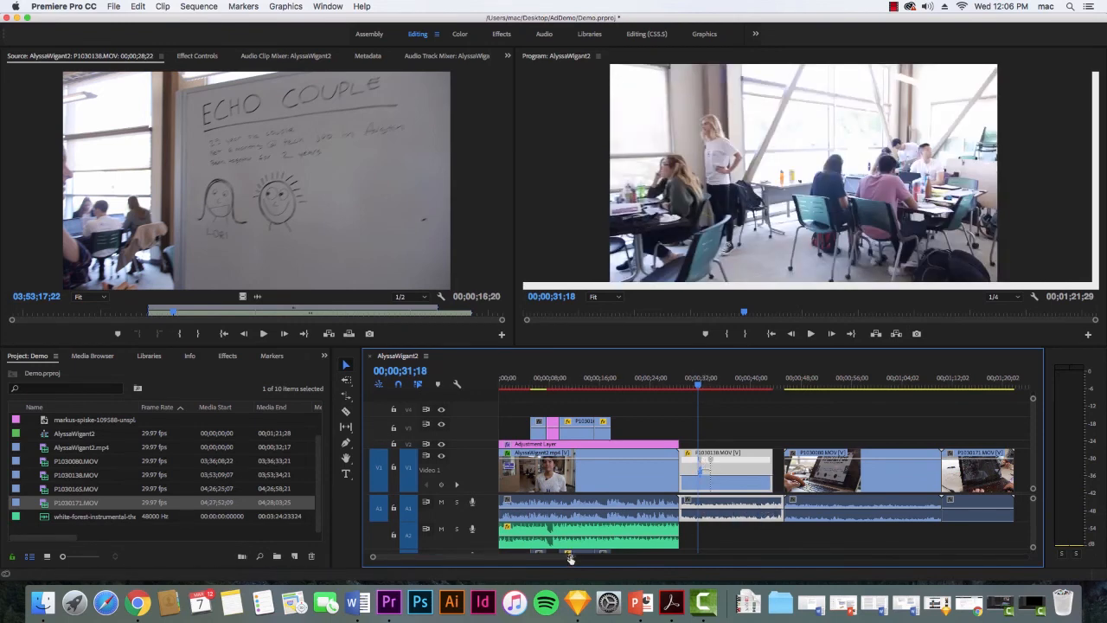
pyautogui.moveTo(569, 556); pyautogui.dragTo(502, 557)
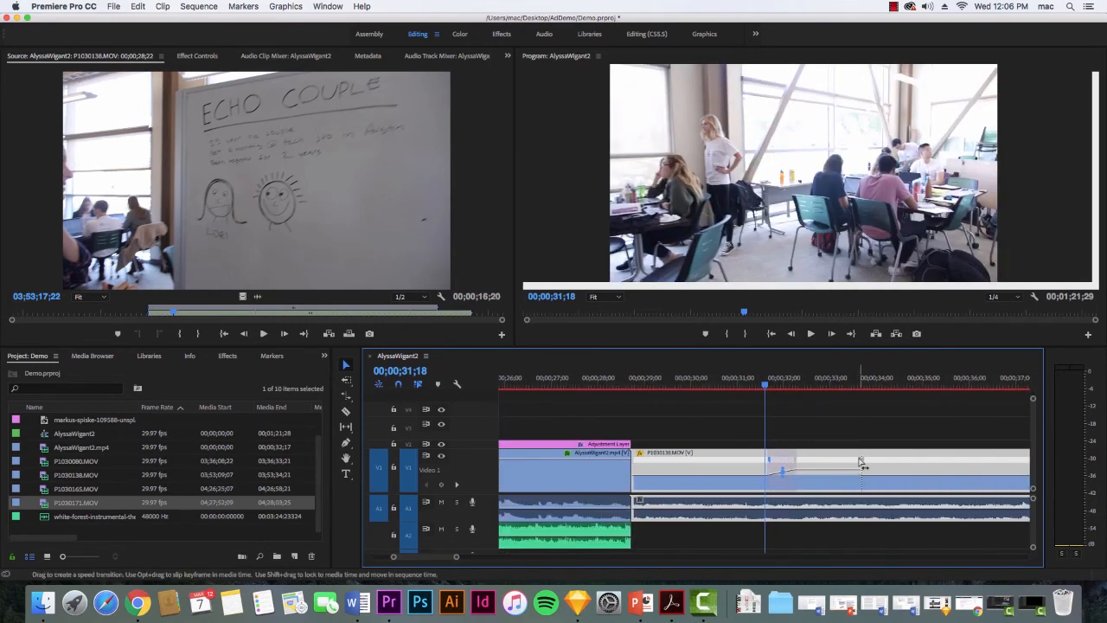
pyautogui.moveTo(863, 466); pyautogui.dragTo(847, 466)
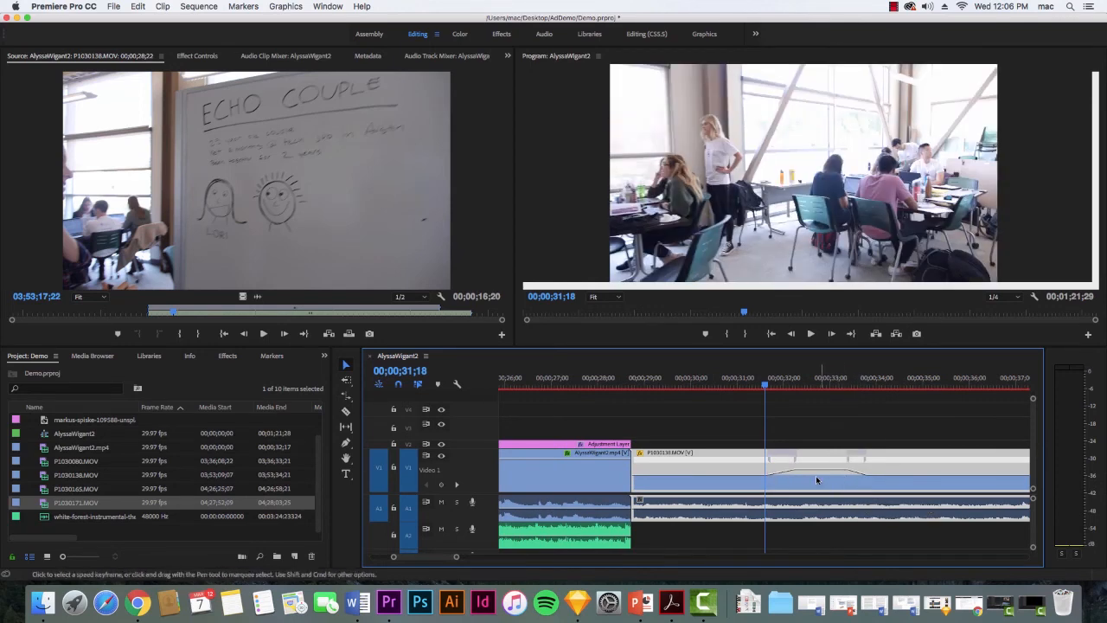
pyautogui.press('space')
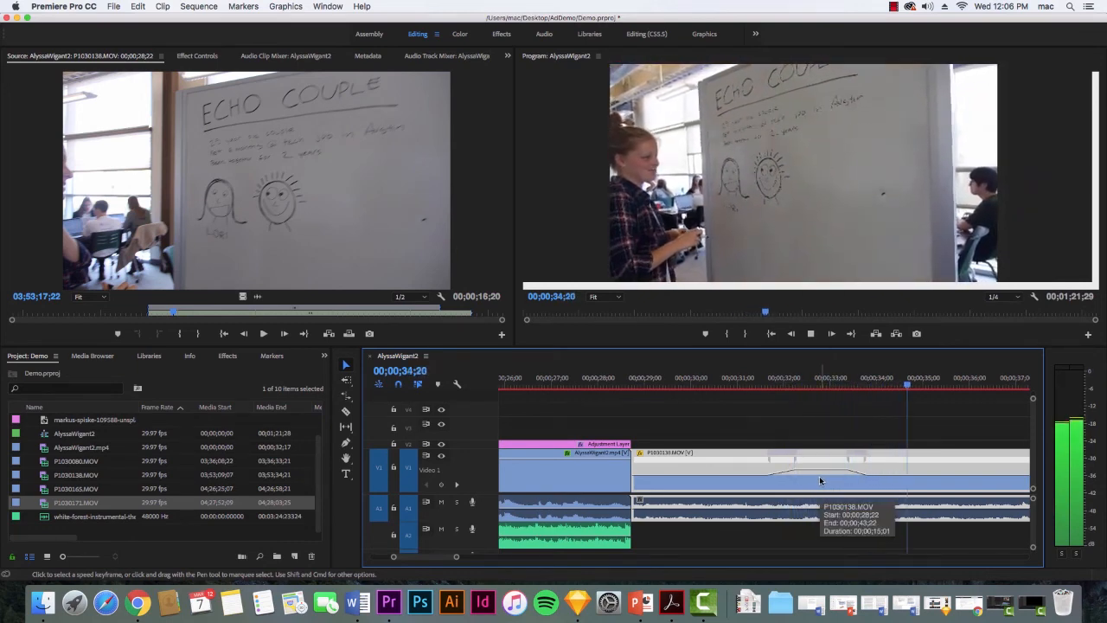
pyautogui.press('space')
# Add two more speed keyframes to P1030138.MOV, at 00;00;37;22 and 00;00;40;09.
pyautogui.moveTo(458, 559); pyautogui.dragTo(508, 559)
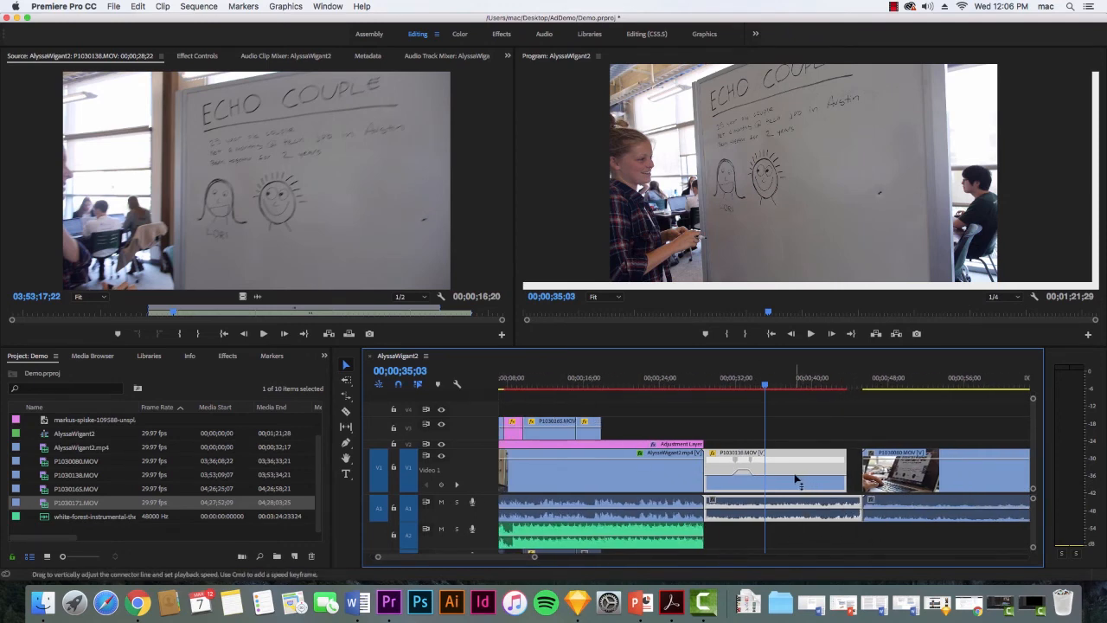
pyautogui.moveTo(768, 387); pyautogui.dragTo(794, 389)
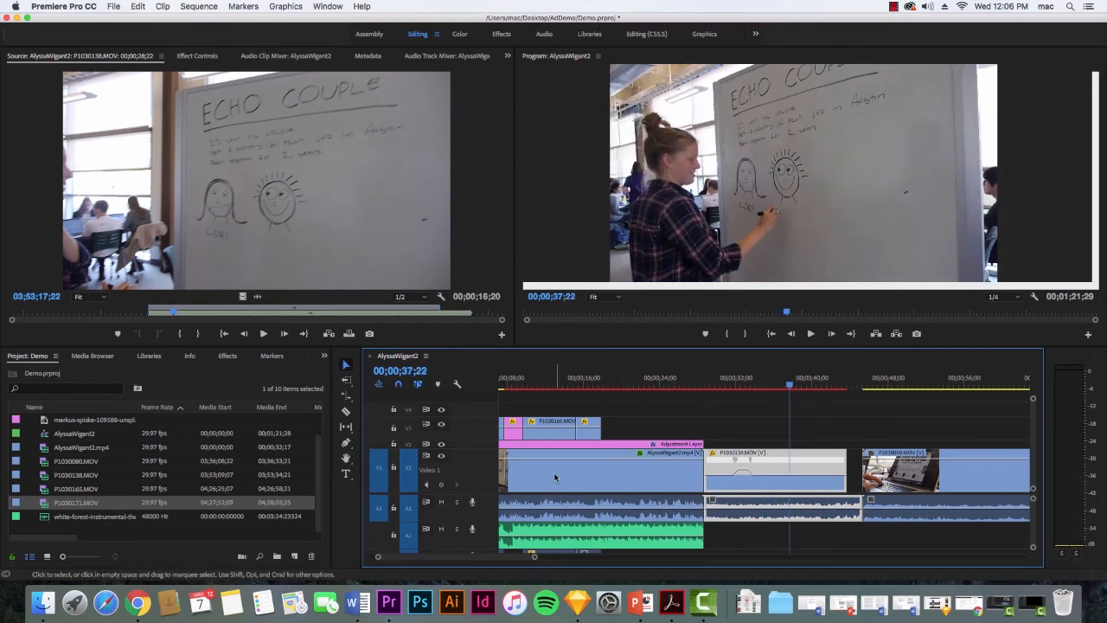
pyautogui.click(443, 488)
pyautogui.moveTo(790, 387); pyautogui.dragTo(814, 388)
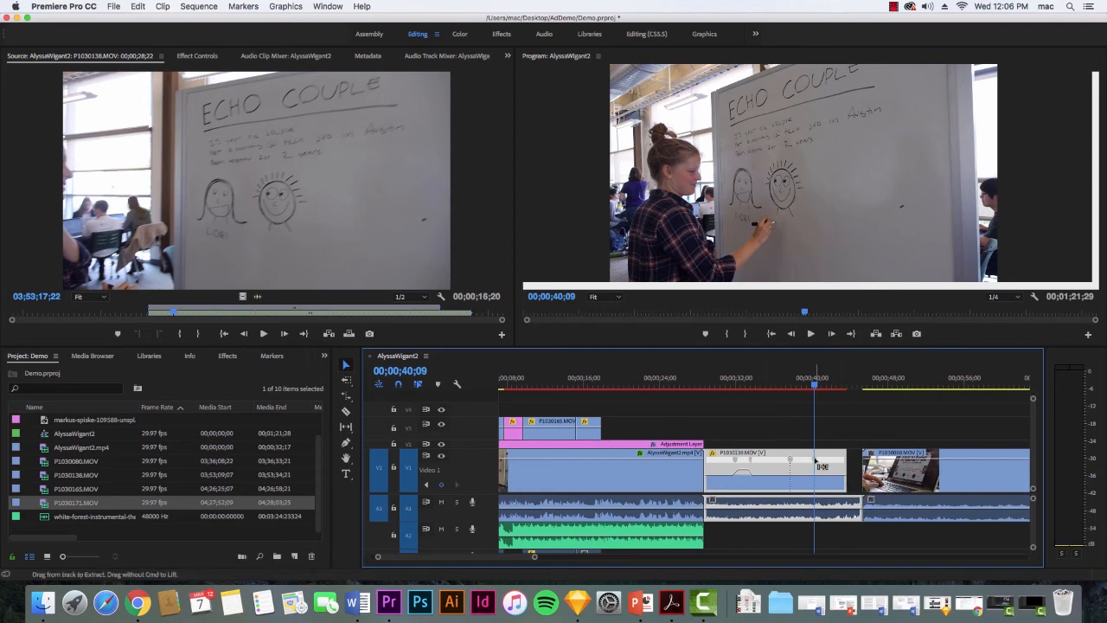
pyautogui.keyDown('super'); pyautogui.click(815, 465); pyautogui.keyUp('super')
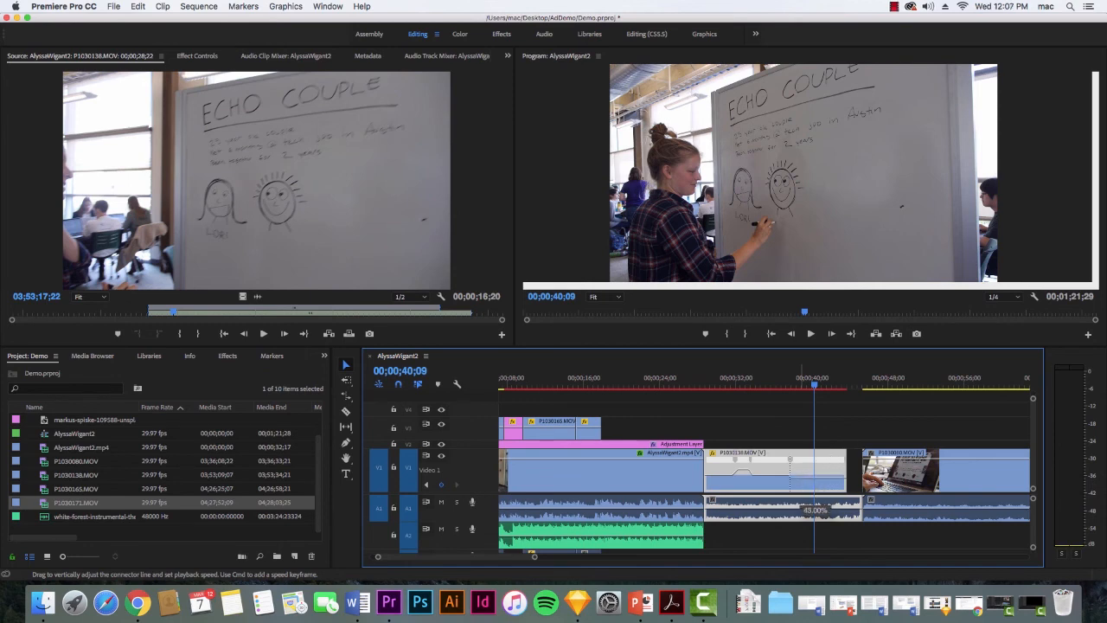
# Try to slow P1030138.MOV after its 00;00;37;22 speed keyframe, shifting the following clips later to make room.
pyautogui.moveTo(801, 494); pyautogui.dragTo(802, 497)
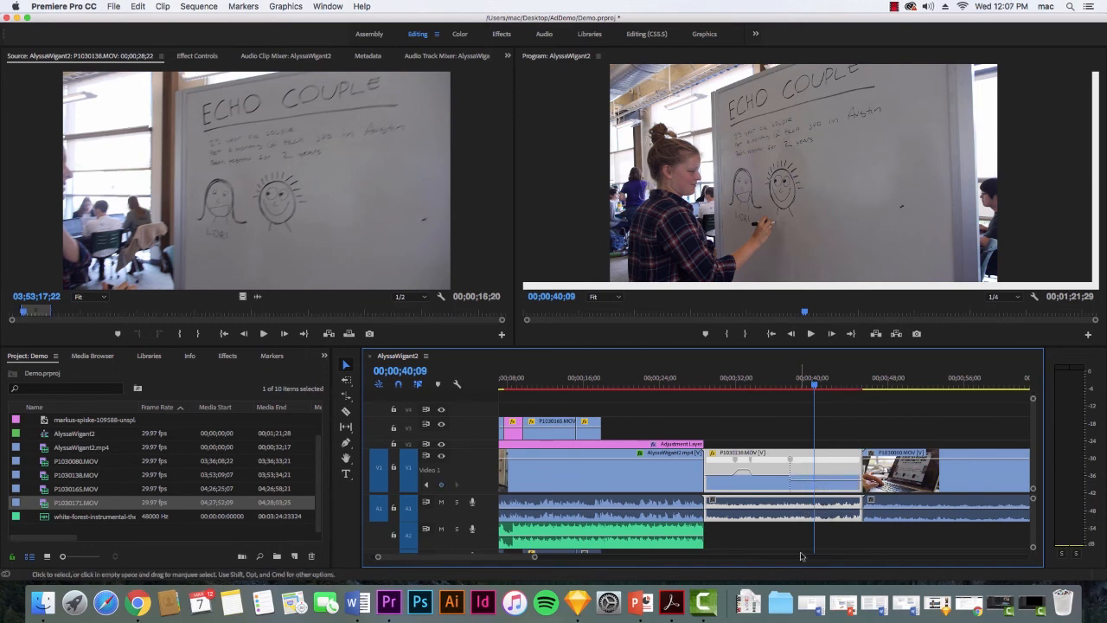
pyautogui.moveTo(534, 557); pyautogui.dragTo(621, 558)
pyautogui.moveTo(749, 421); pyautogui.dragTo(797, 516)
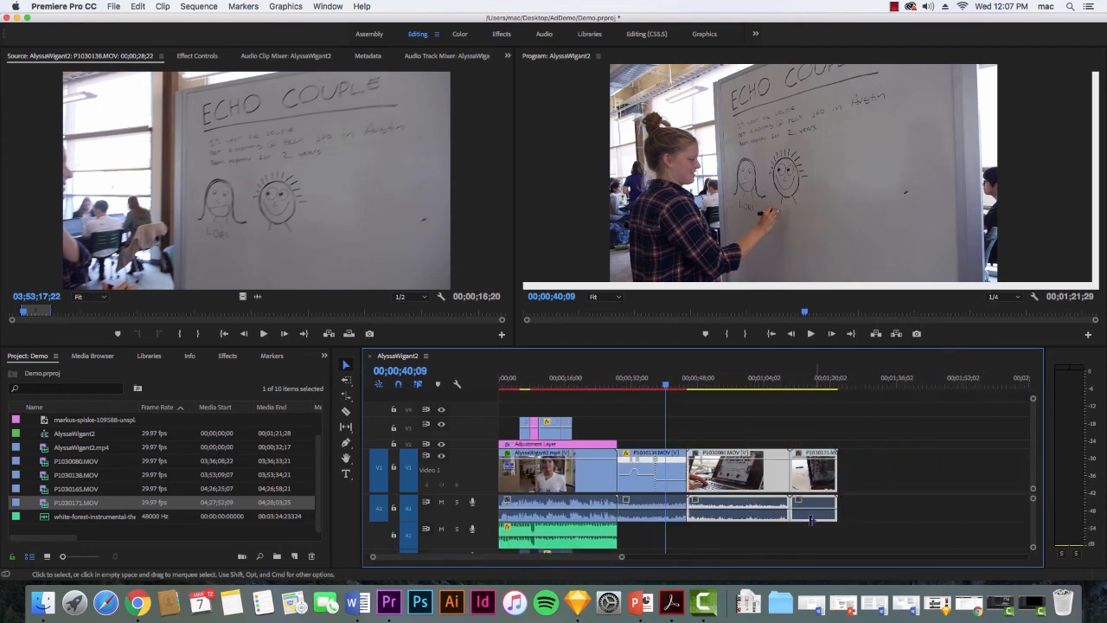
pyautogui.moveTo(744, 489); pyautogui.dragTo(777, 489)
pyautogui.click(679, 486)
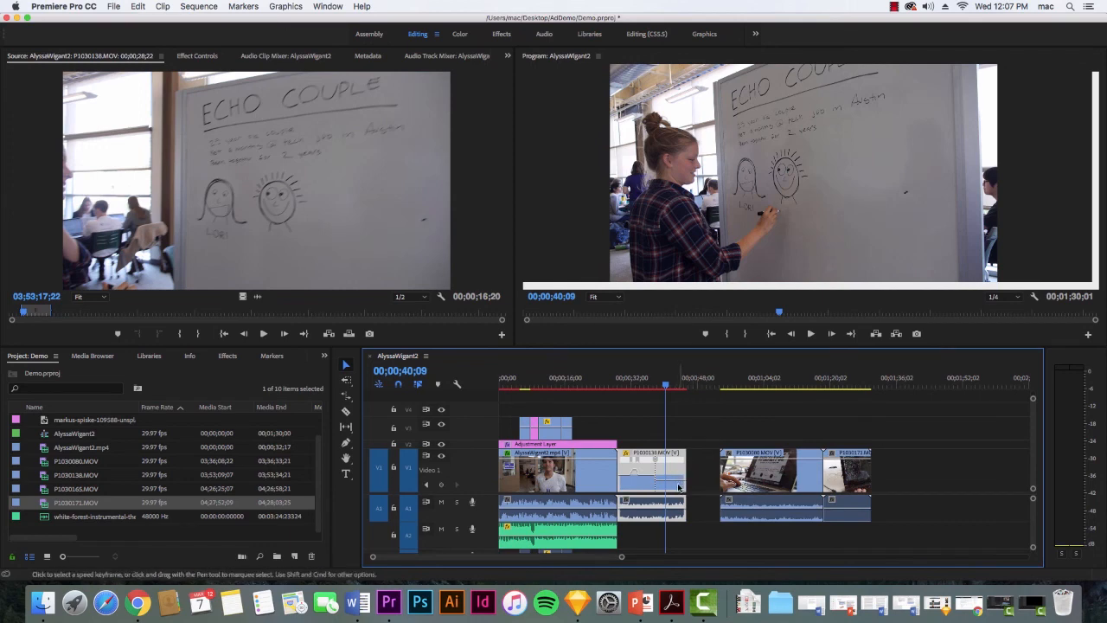
pyautogui.moveTo(621, 557); pyautogui.dragTo(554, 561)
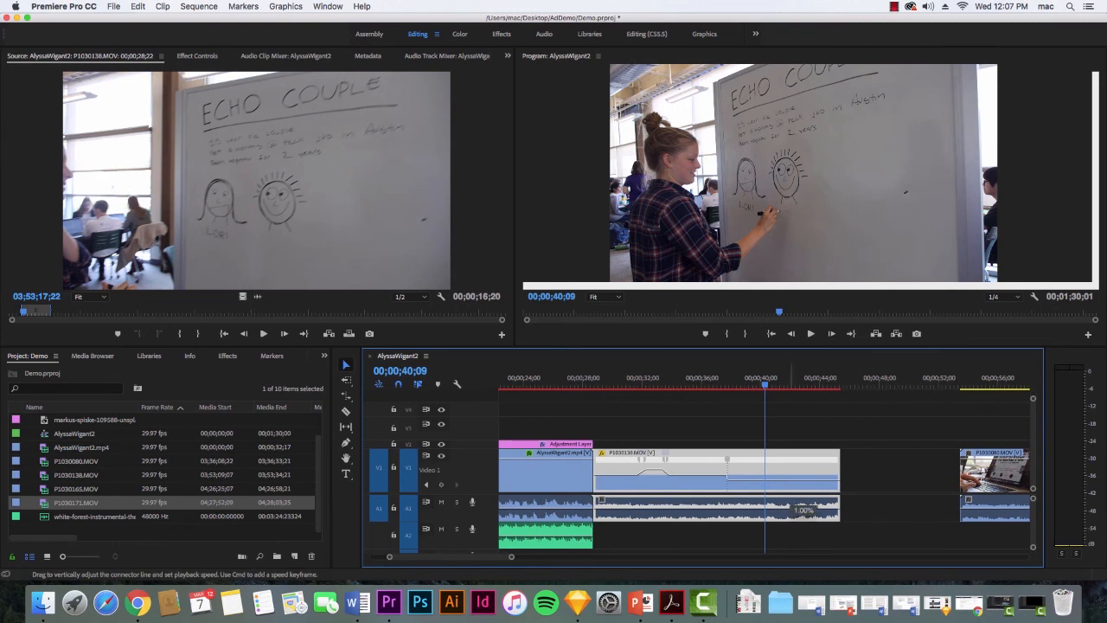
pyautogui.moveTo(800, 506); pyautogui.dragTo(781, 473)
# Undo the speed reductions on P1030138.MOV and the shift of the clips that follow it.
pyautogui.press('super+z')
pyautogui.press('super+z')
pyautogui.press('super+z')
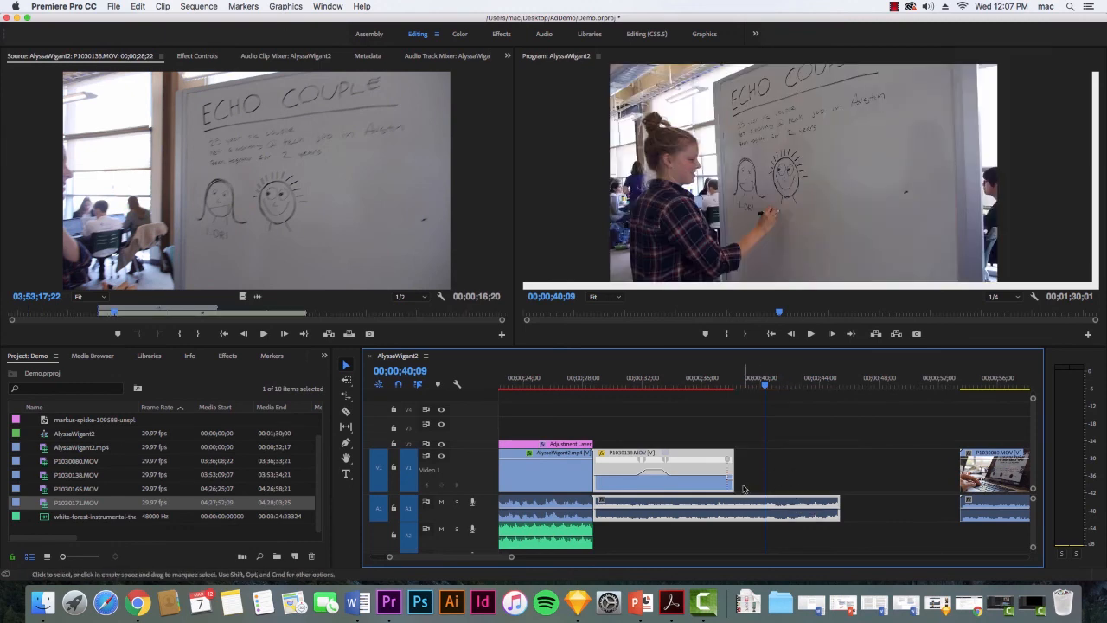
# Move the clips after P1030138.MOV later in the sequence, with P1030080.MOV starting at about 00;00;52;00.
pyautogui.click(852, 423)
pyautogui.moveTo(852, 421); pyautogui.dragTo(956, 520)
pyautogui.moveTo(923, 484); pyautogui.dragTo(1026, 489)
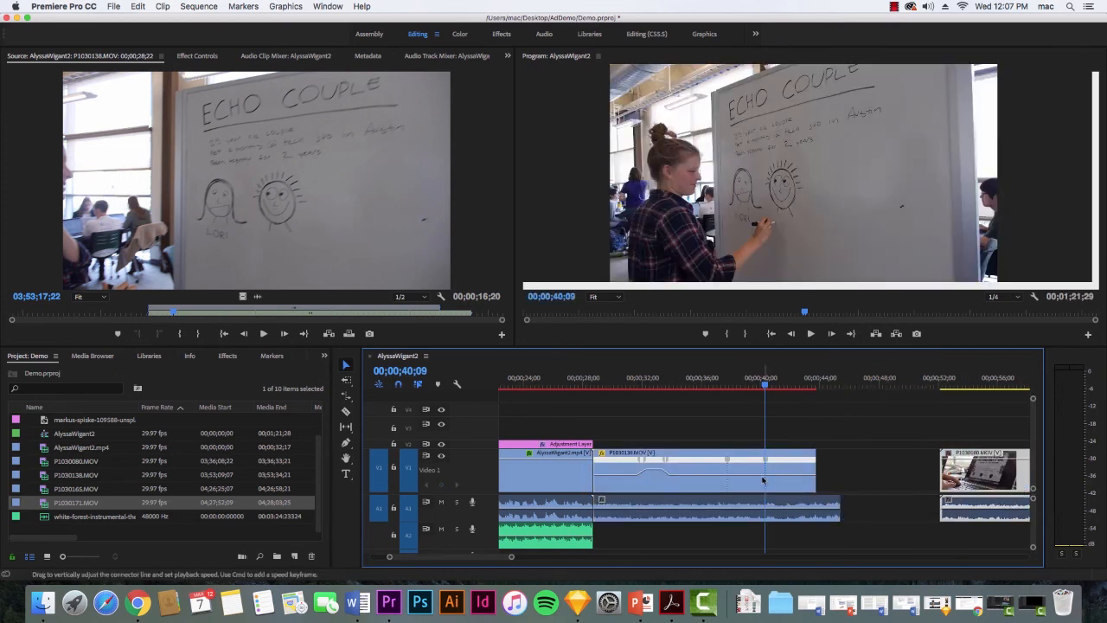
# Lower the playback speed of P1030138.MOV between its last two speed keyframes.
pyautogui.click(752, 481)
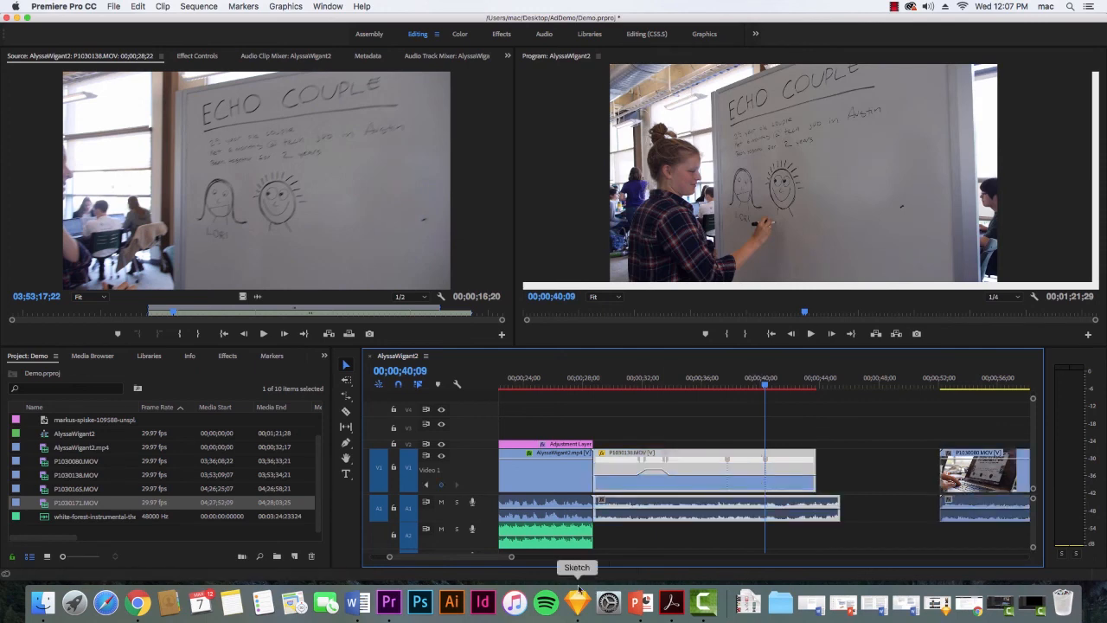
pyautogui.press('=')
pyautogui.press('=')
pyautogui.press('=')
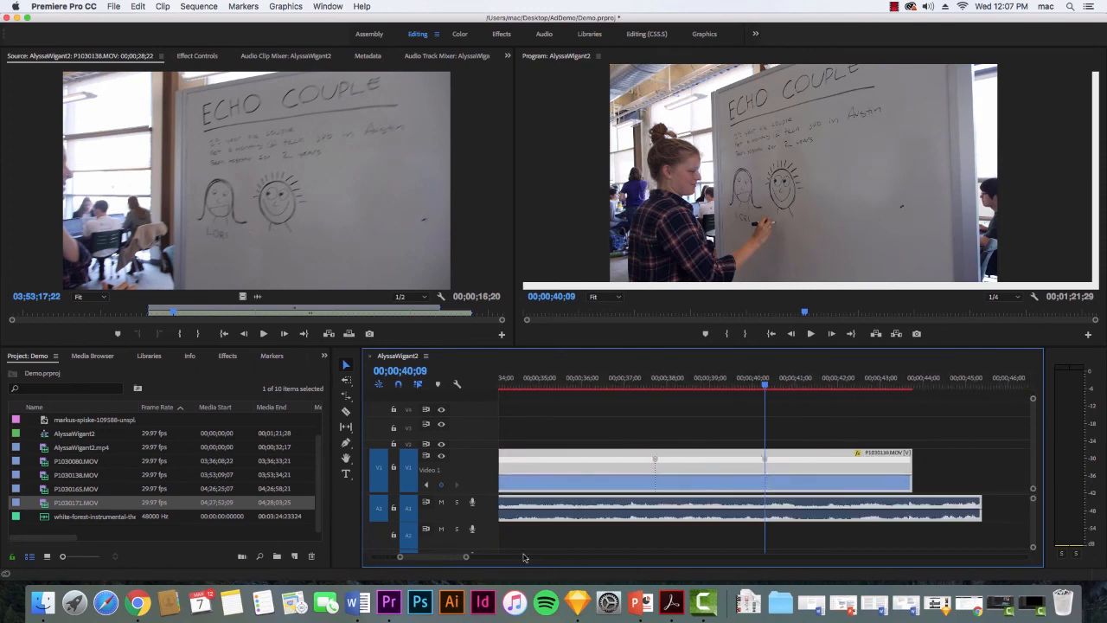
pyautogui.moveTo(719, 475); pyautogui.dragTo(718, 504)
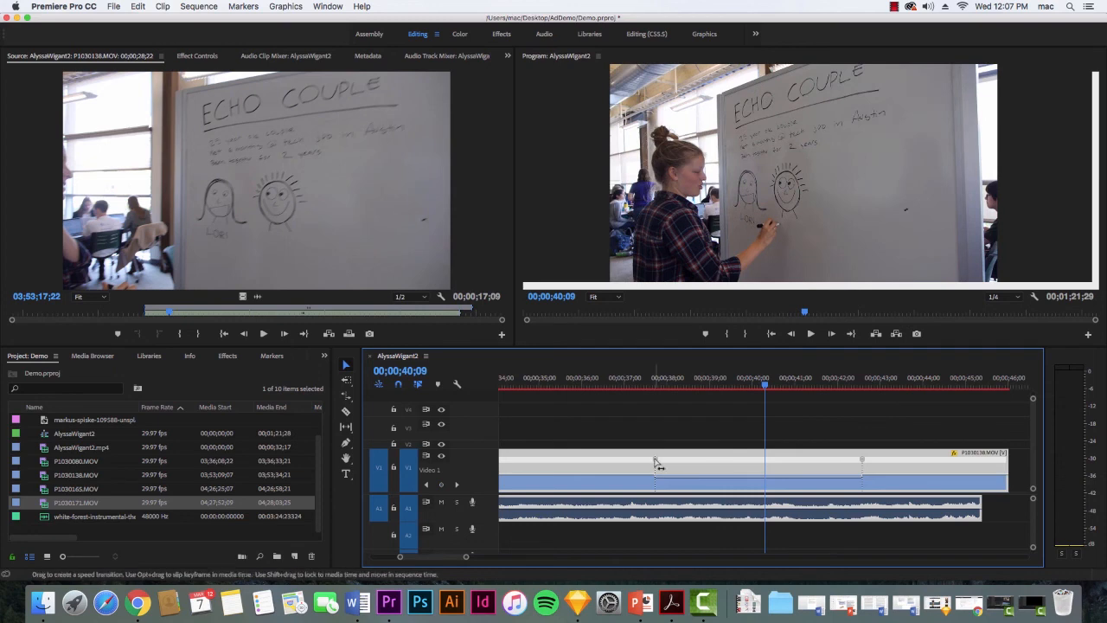
# Split the last two speed keyframes of P1030138.MOV into gradual ramps and play back the slowed section from about 00;00;36;24.
pyautogui.moveTo(657, 465); pyautogui.dragTo(680, 469)
pyautogui.moveTo(856, 460); pyautogui.dragTo(827, 461)
pyautogui.click(616, 378)
pyautogui.press('space')
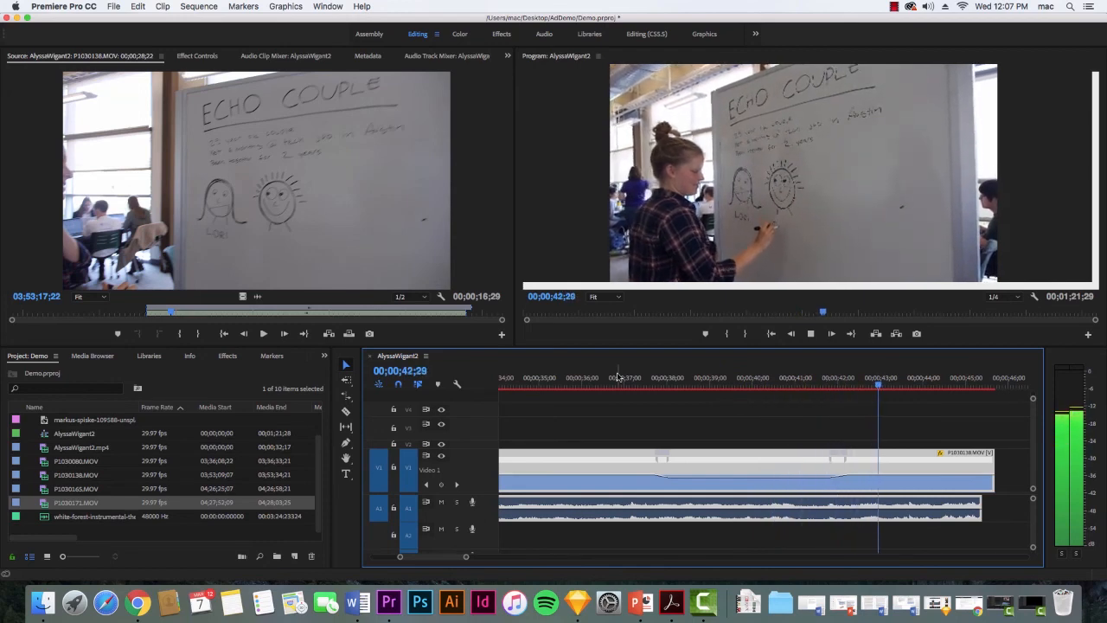
pyautogui.press('space')
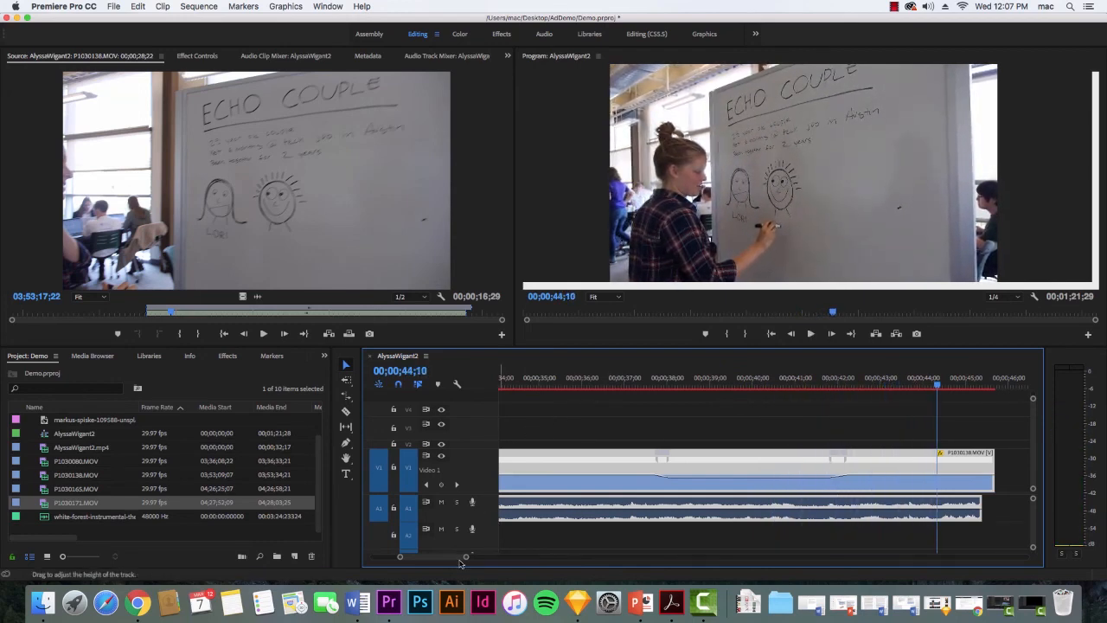
# Switch to the KeyFrameCC.cmproj project in Camtasia 2.
pyautogui.moveTo(467, 559); pyautogui.dragTo(548, 560)
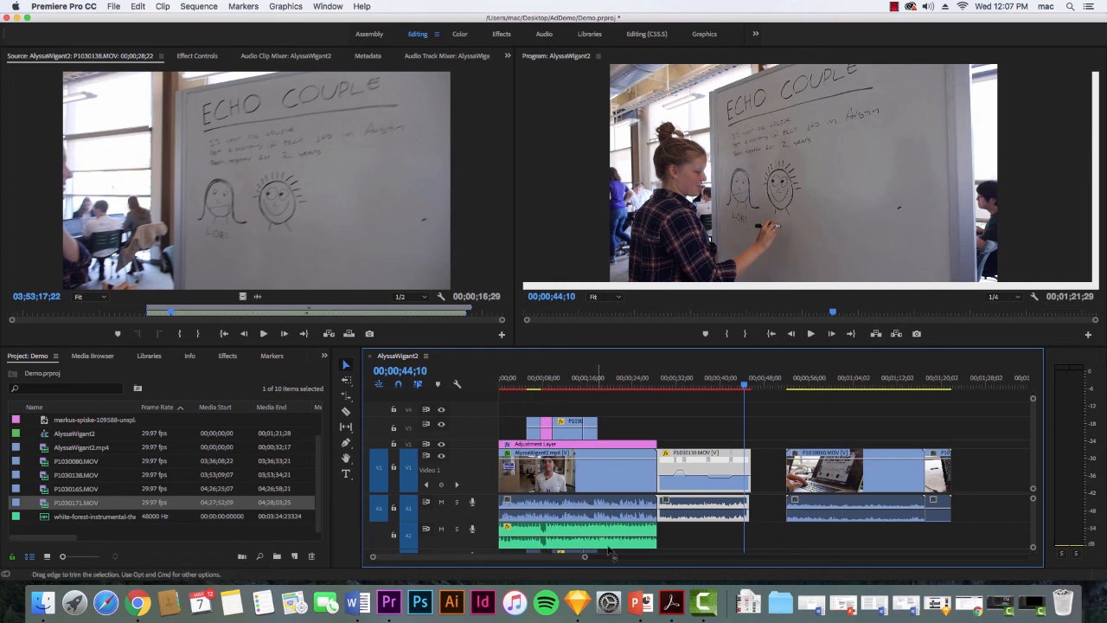
pyautogui.click(1034, 606)
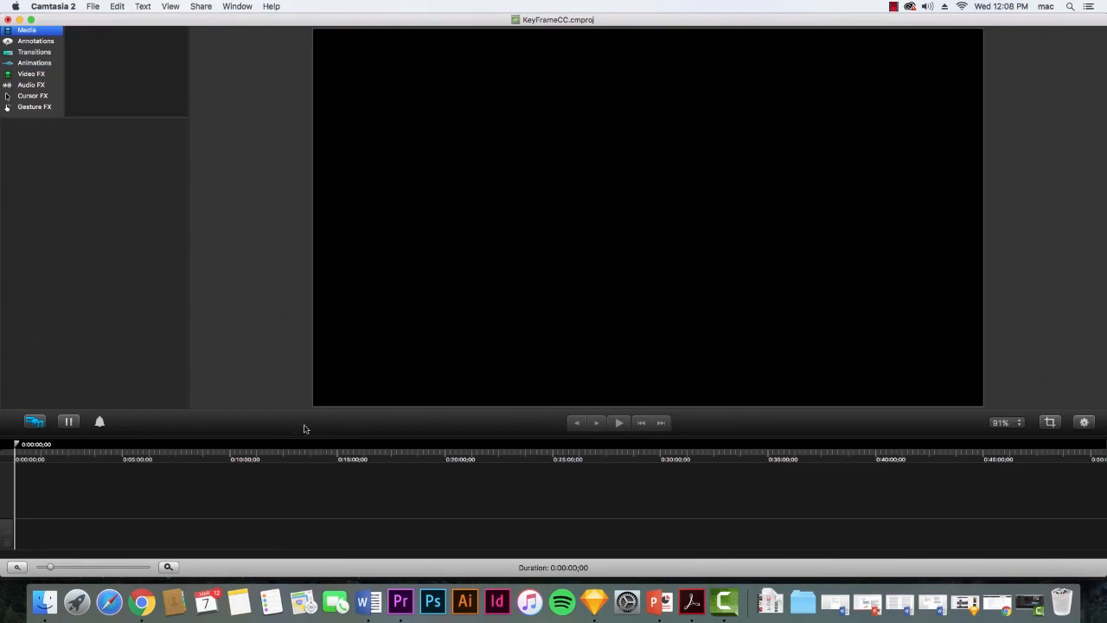